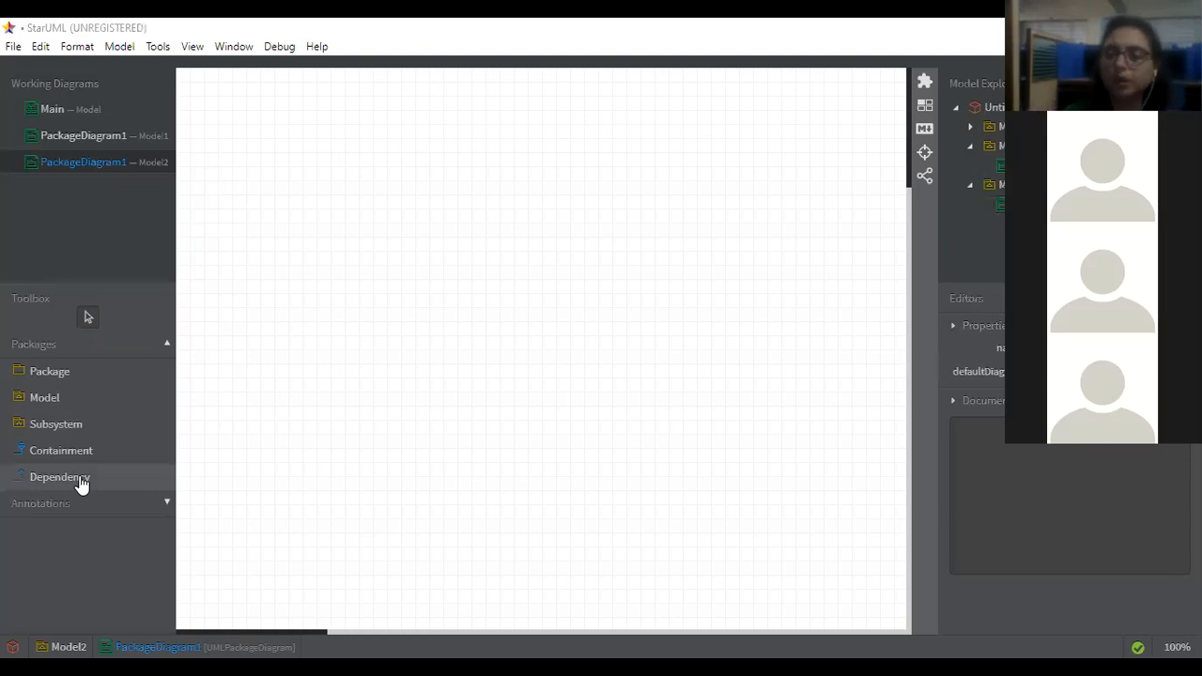
click(148, 502)
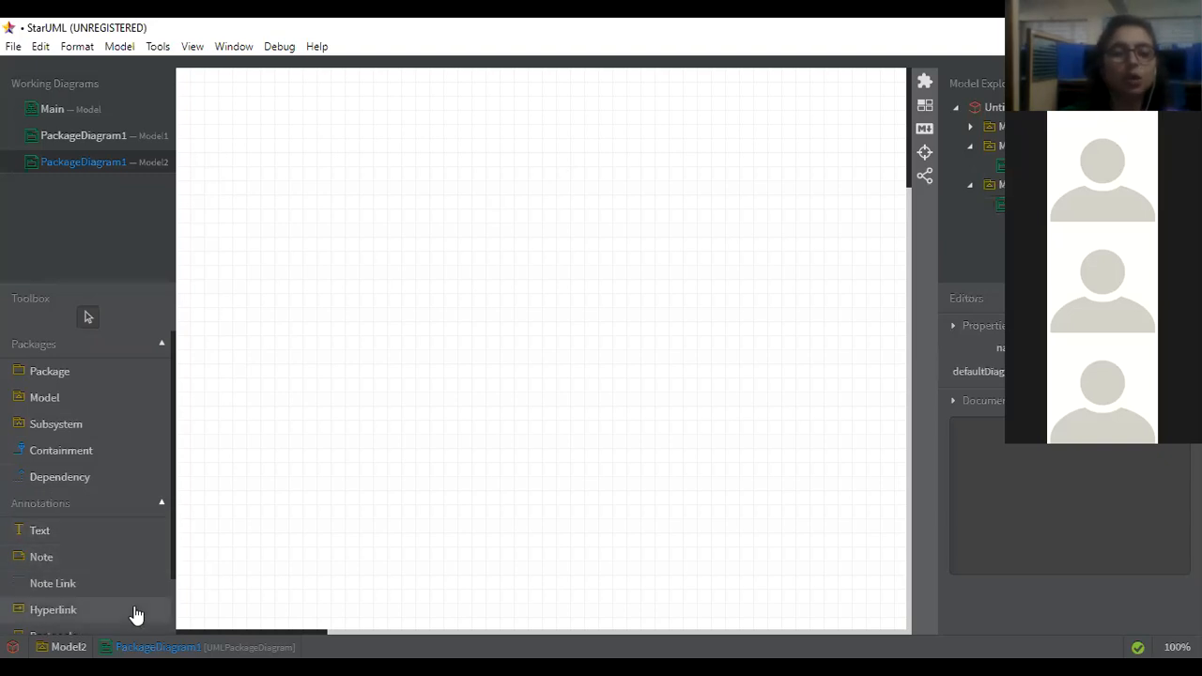
drag(172, 469, 185, 559)
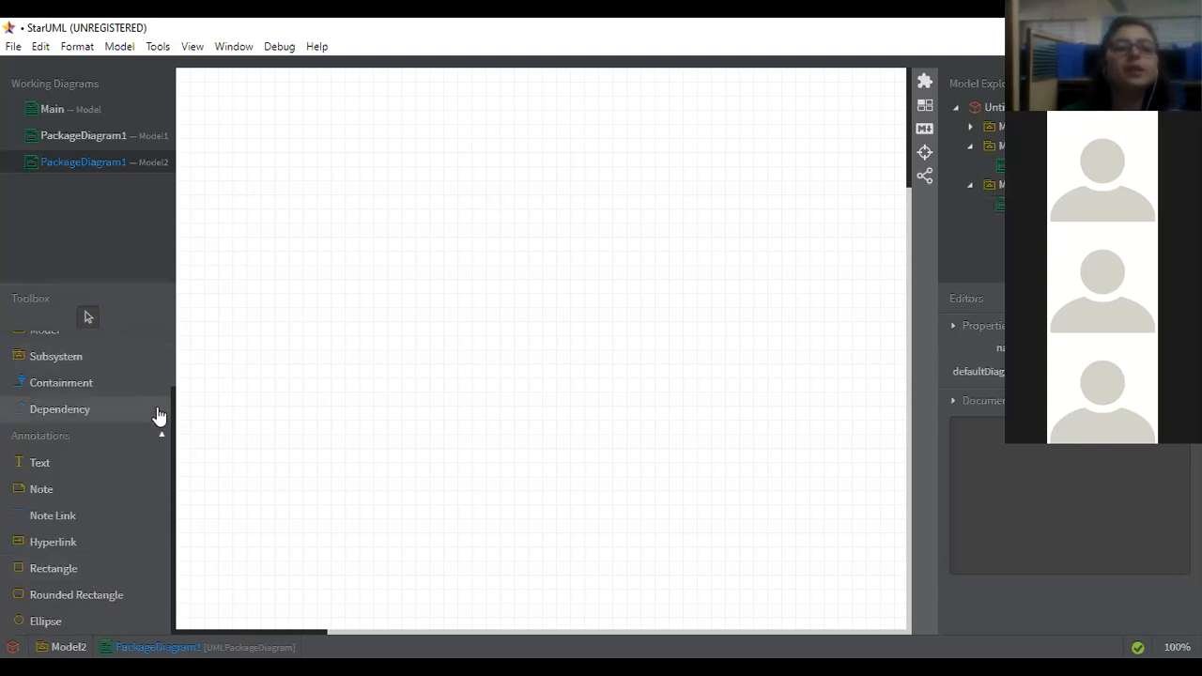
drag(181, 366, 183, 298)
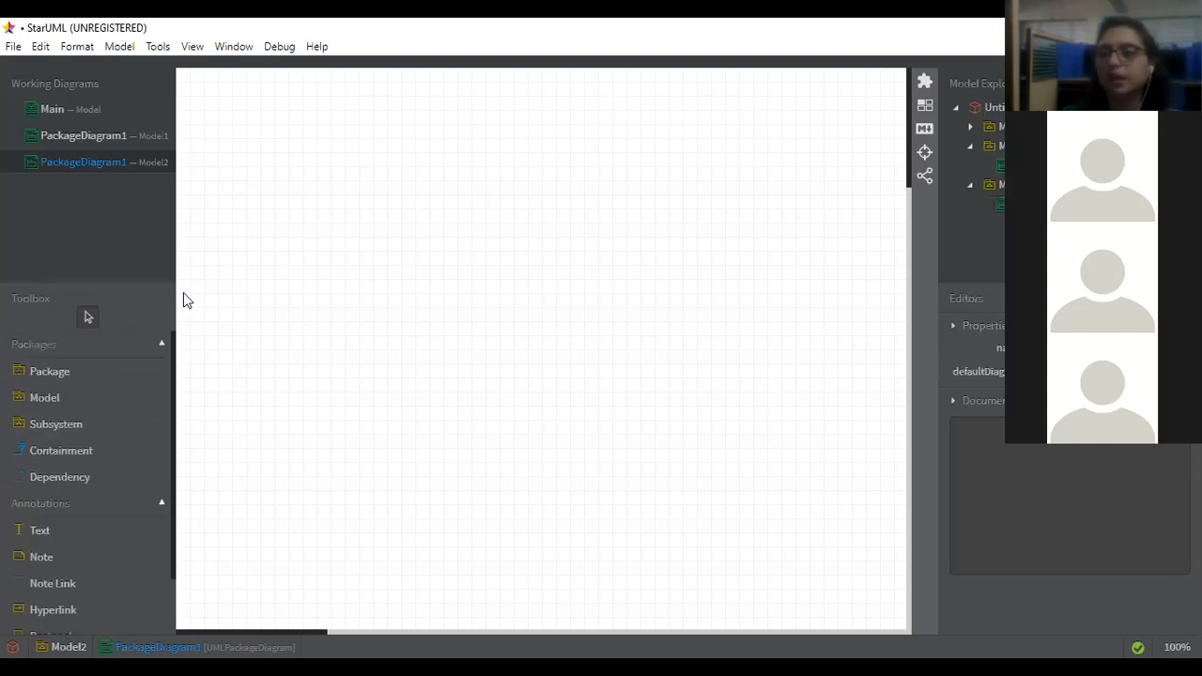
- Draw a large package covering most of the diagram canvas and name it "hospital management system"
click(52, 374)
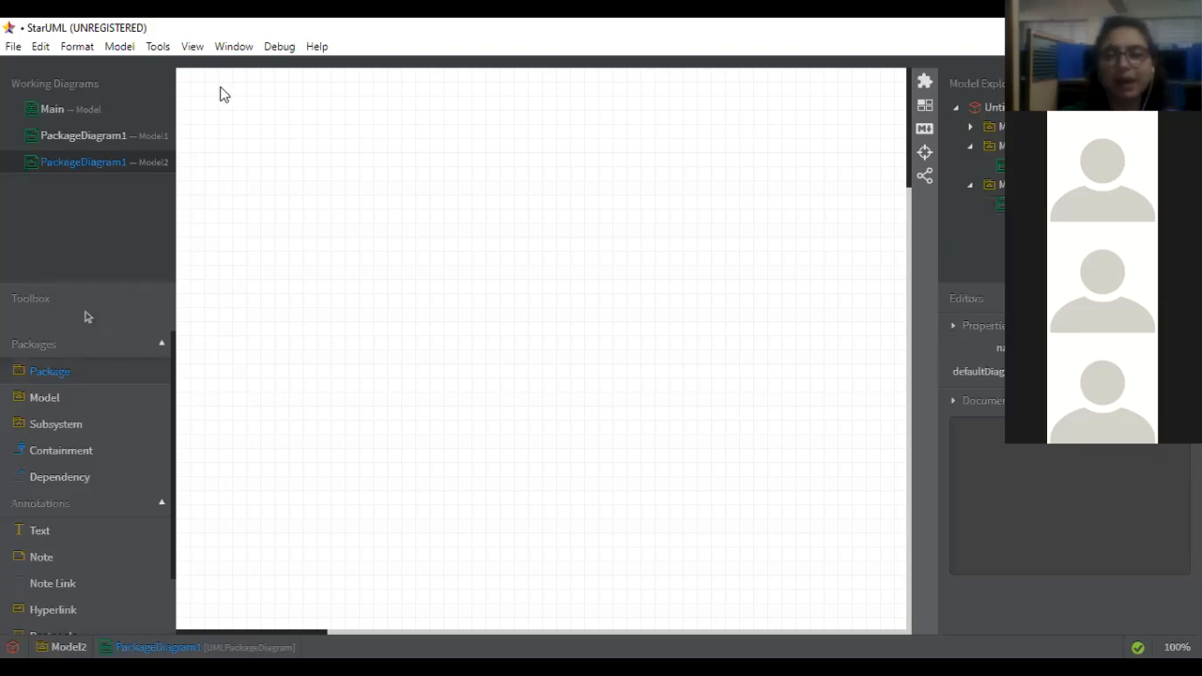
drag(226, 83, 857, 612)
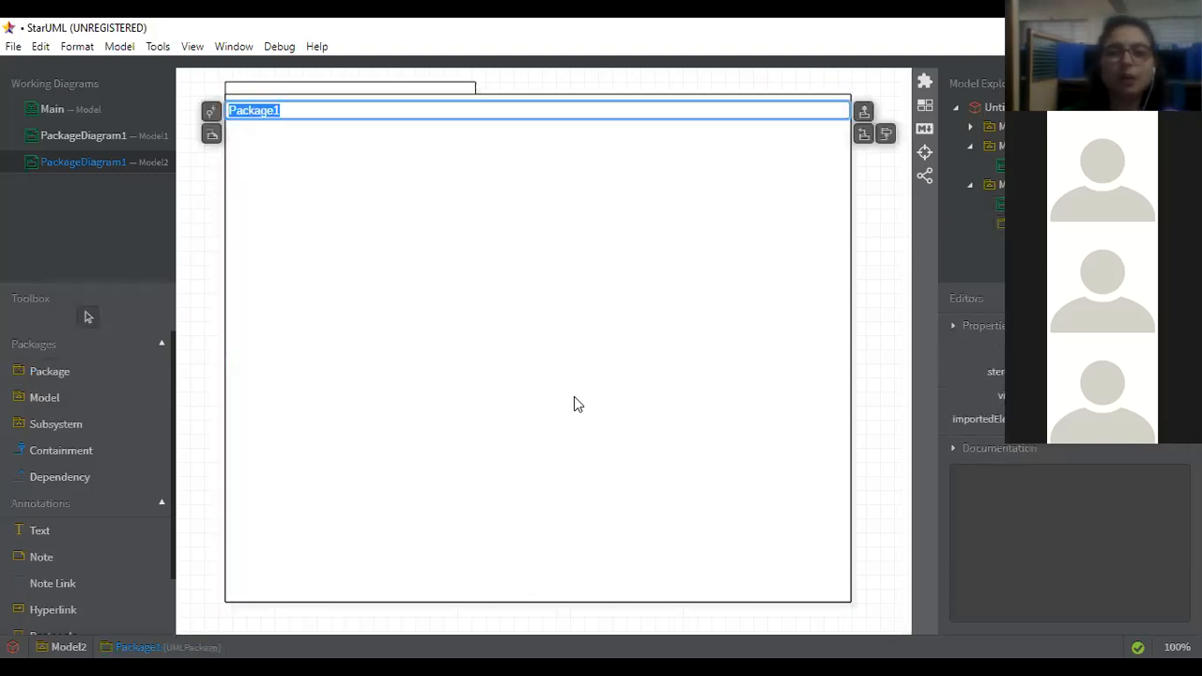
key(BackSpace)
text(hospitalm)
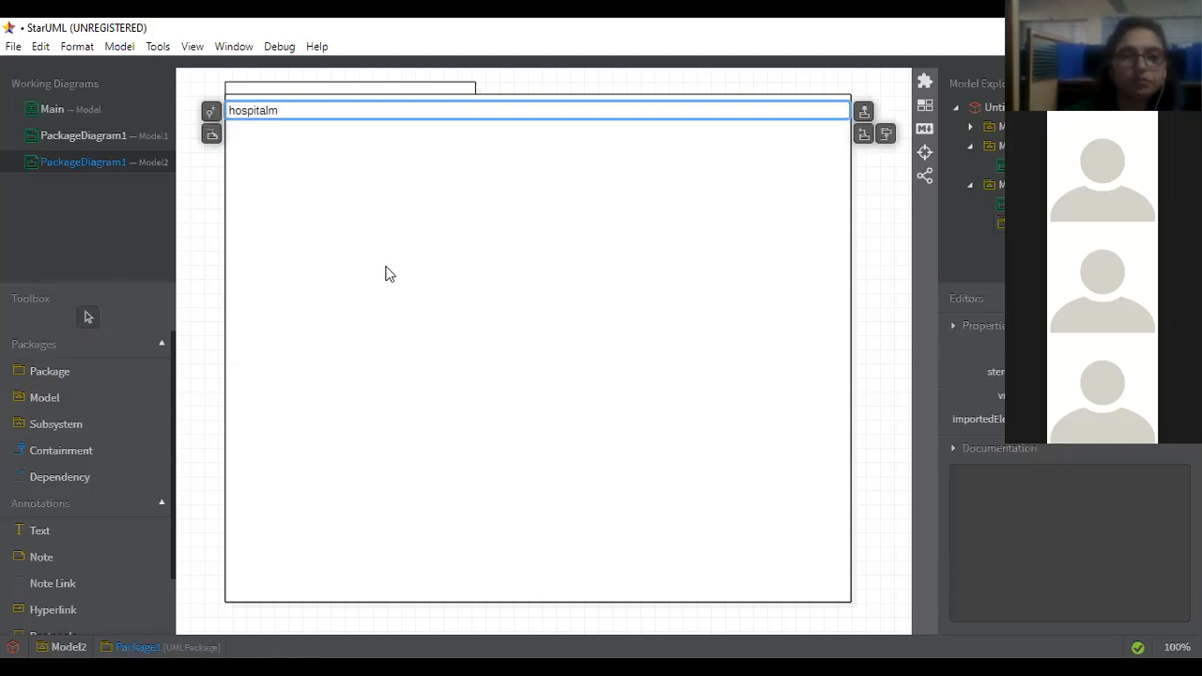
key(BackSpace)
text(management system)
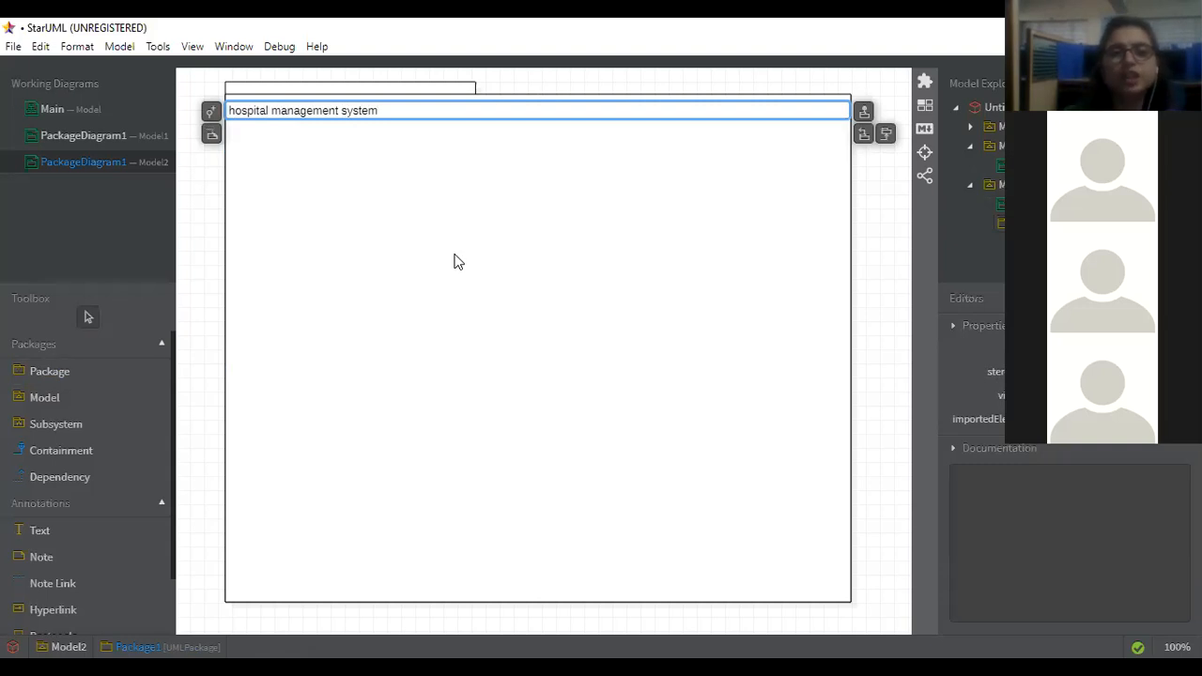
key(Return)
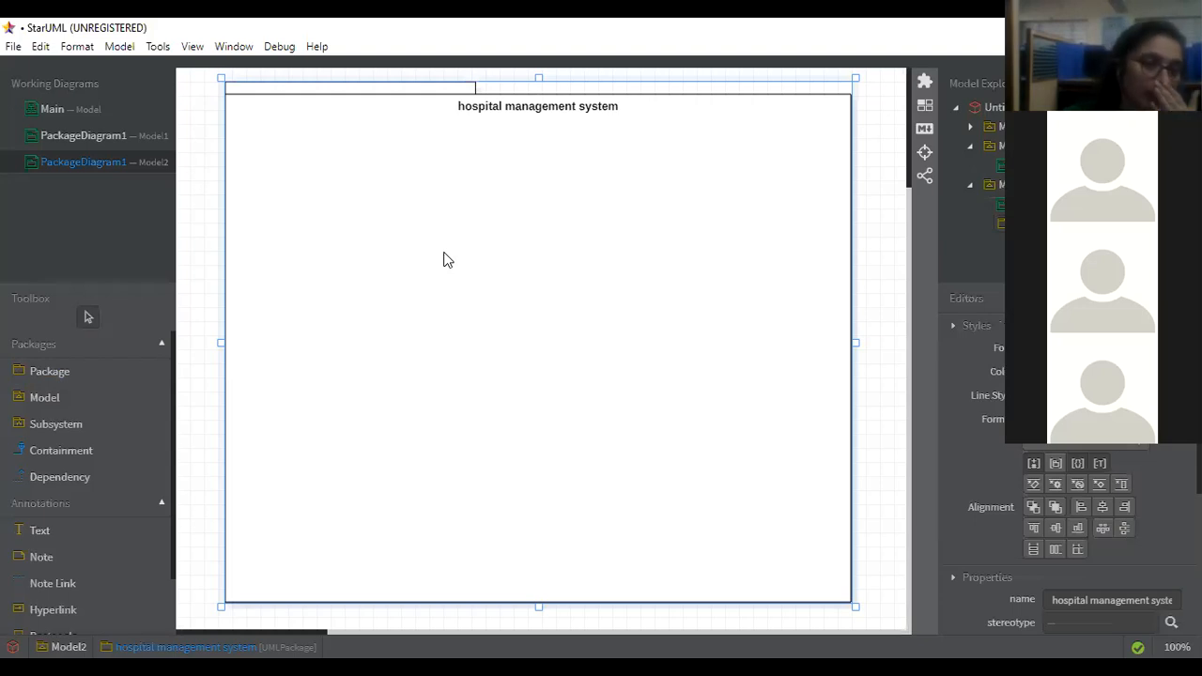
- Add a small package named "GUI" near the upper middle of the hospital management system package
click(81, 377)
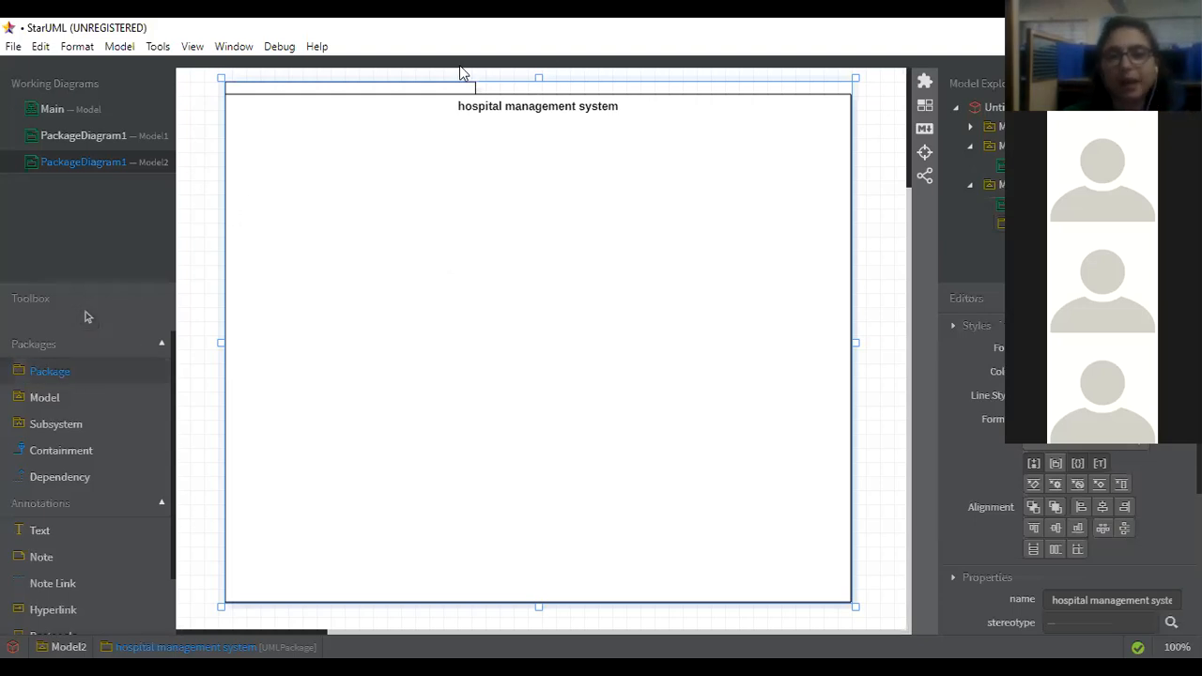
drag(471, 132, 540, 188)
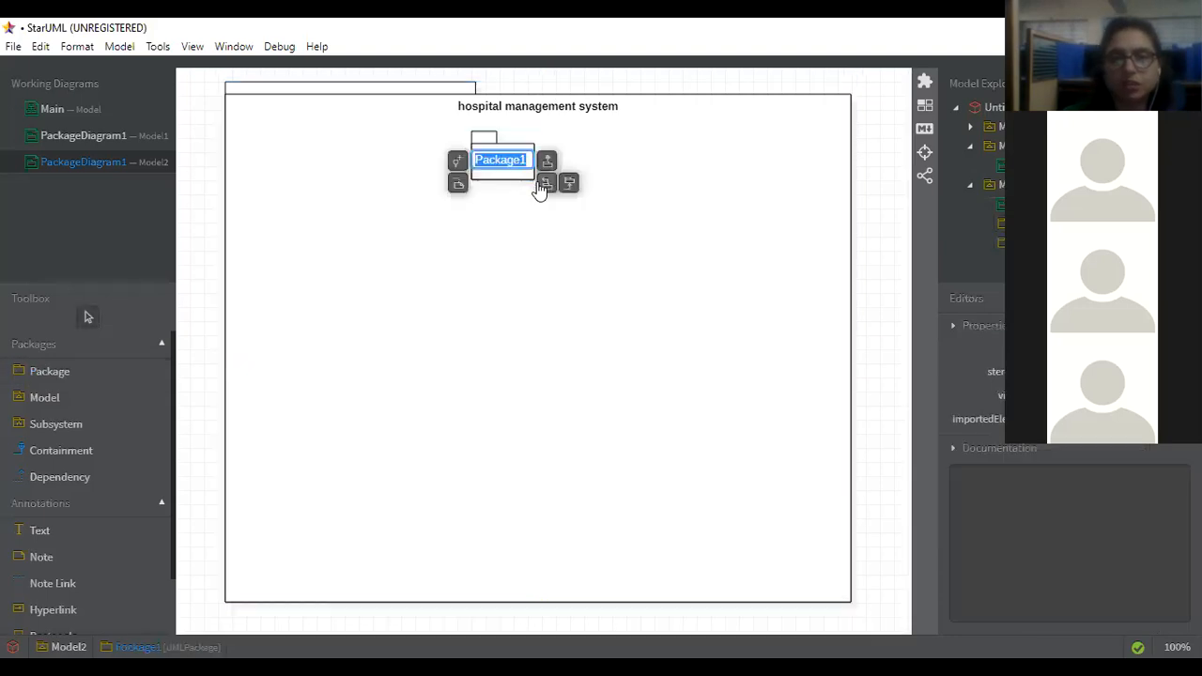
text(GUI)
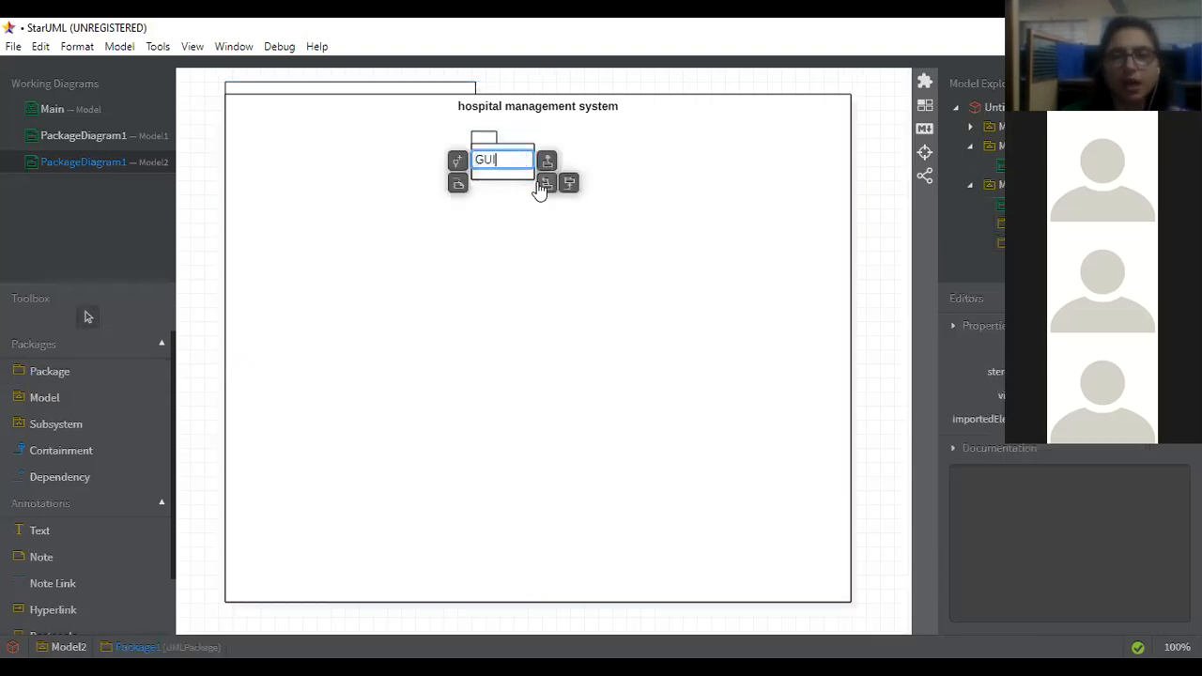
click(564, 223)
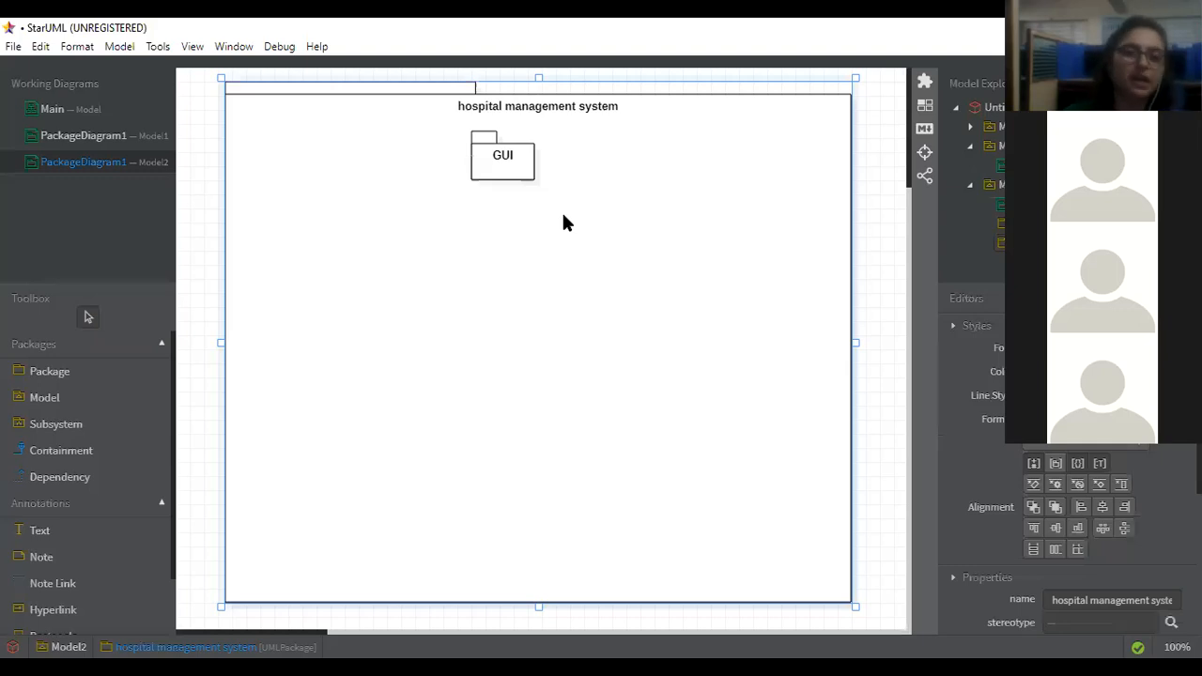
click(514, 179)
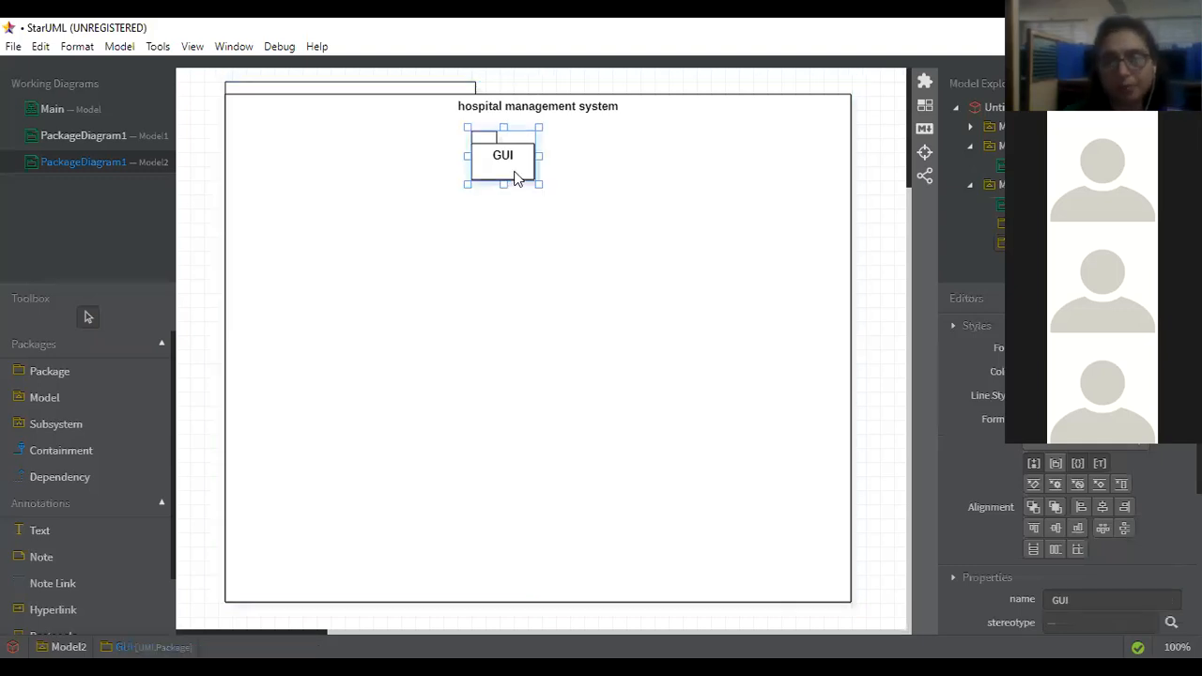
double_click(508, 167)
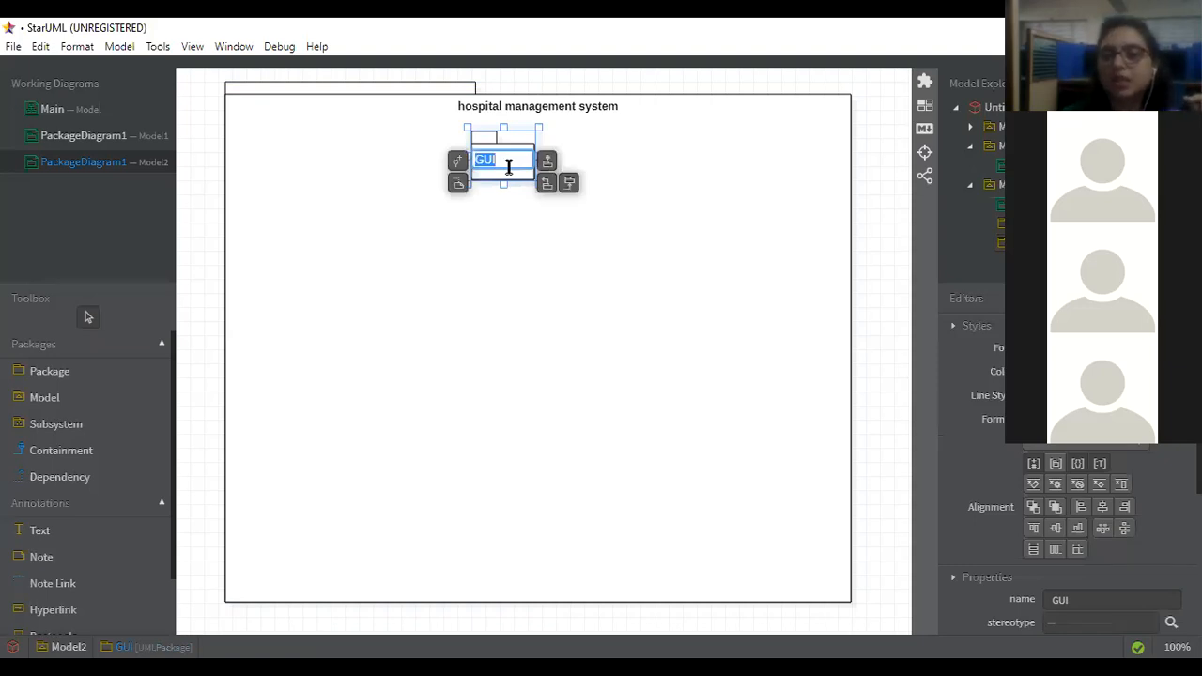
click(406, 225)
- Add a package named "Patient" below and to the left of GUI, and enlarge it to make room for nested packages
click(59, 383)
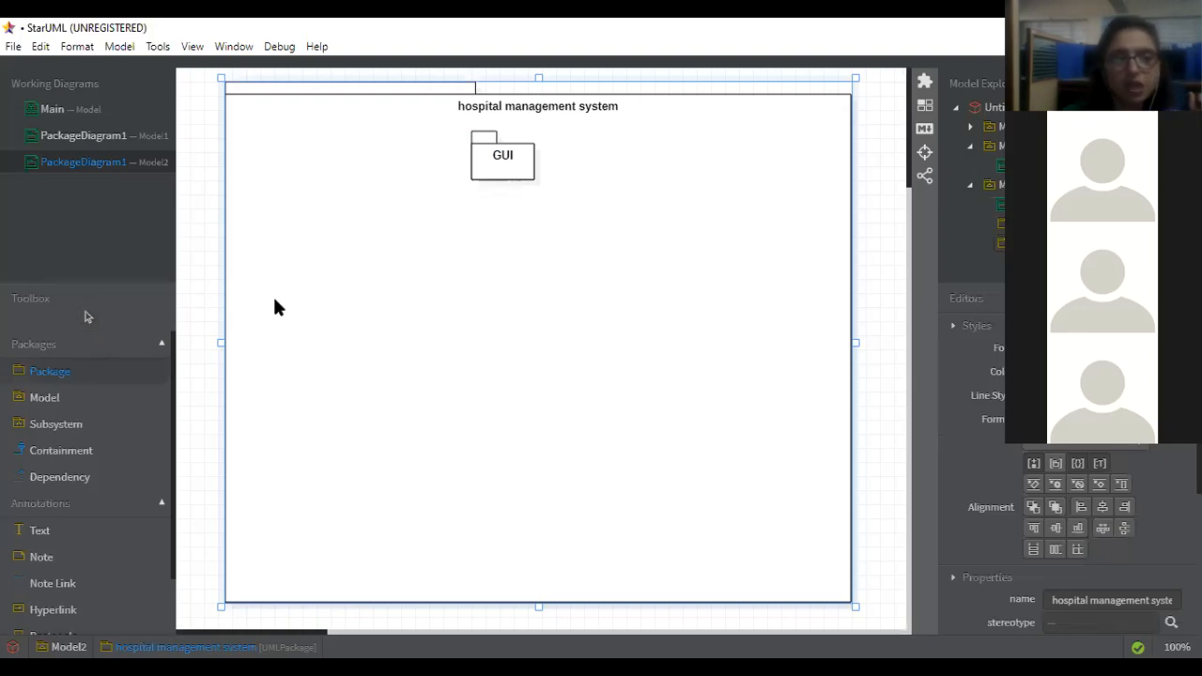
click(256, 254)
text(Pa)
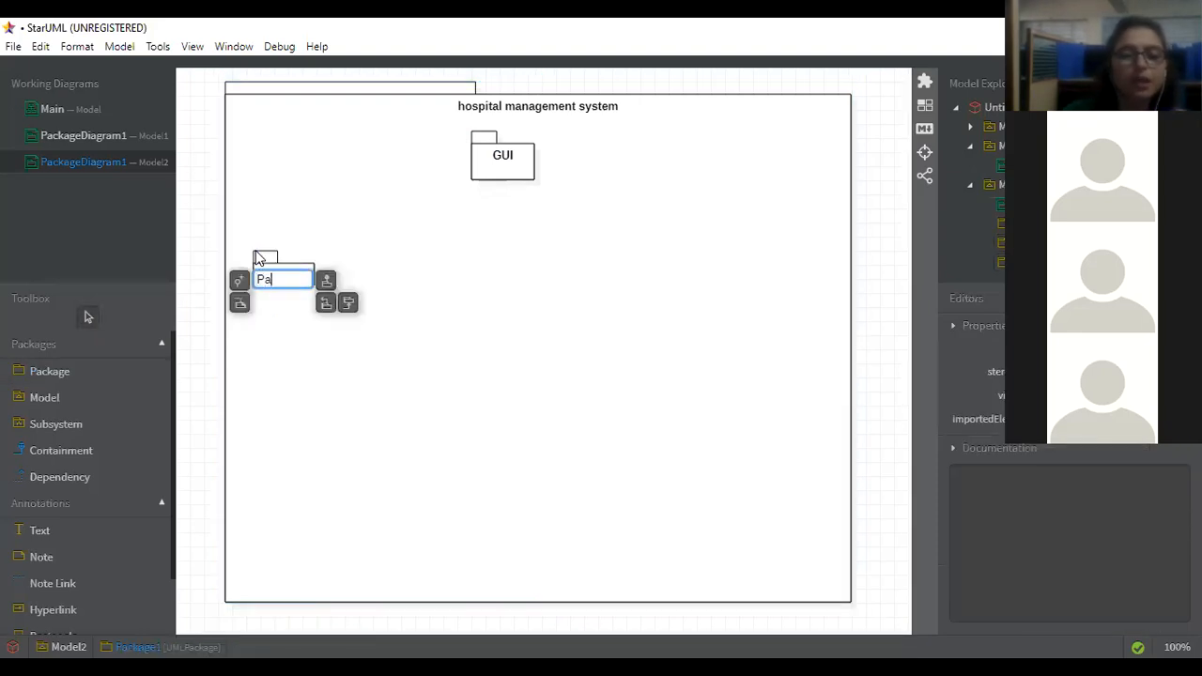
text(tient)
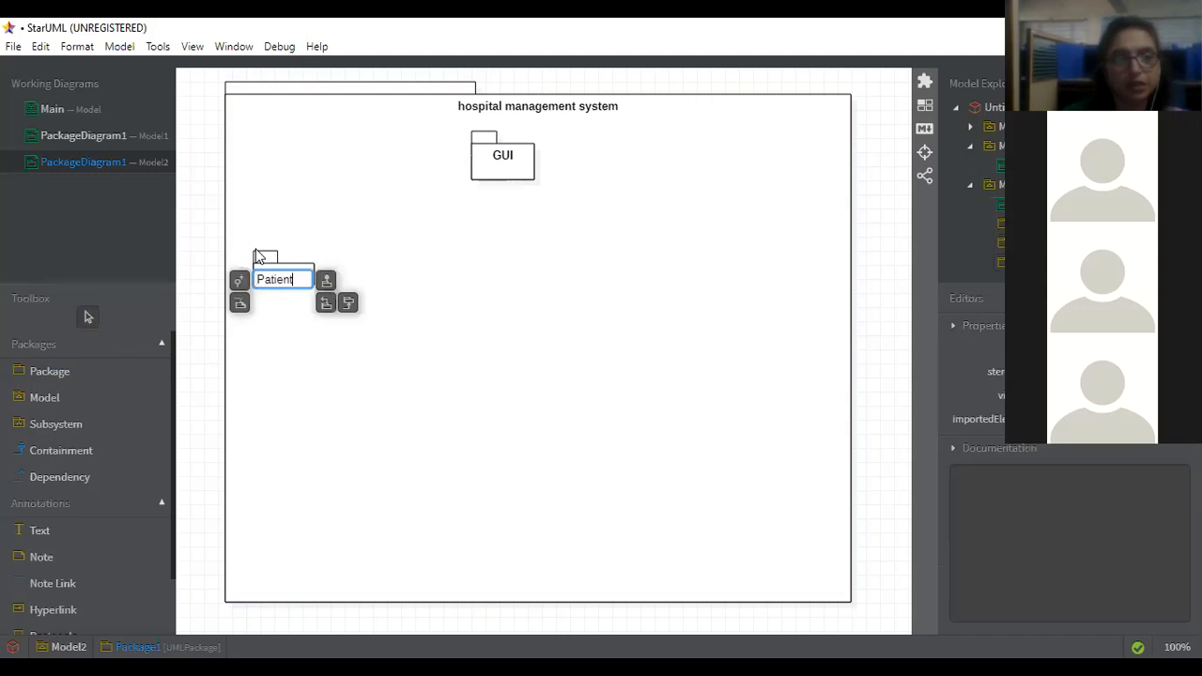
click(357, 285)
click(287, 269)
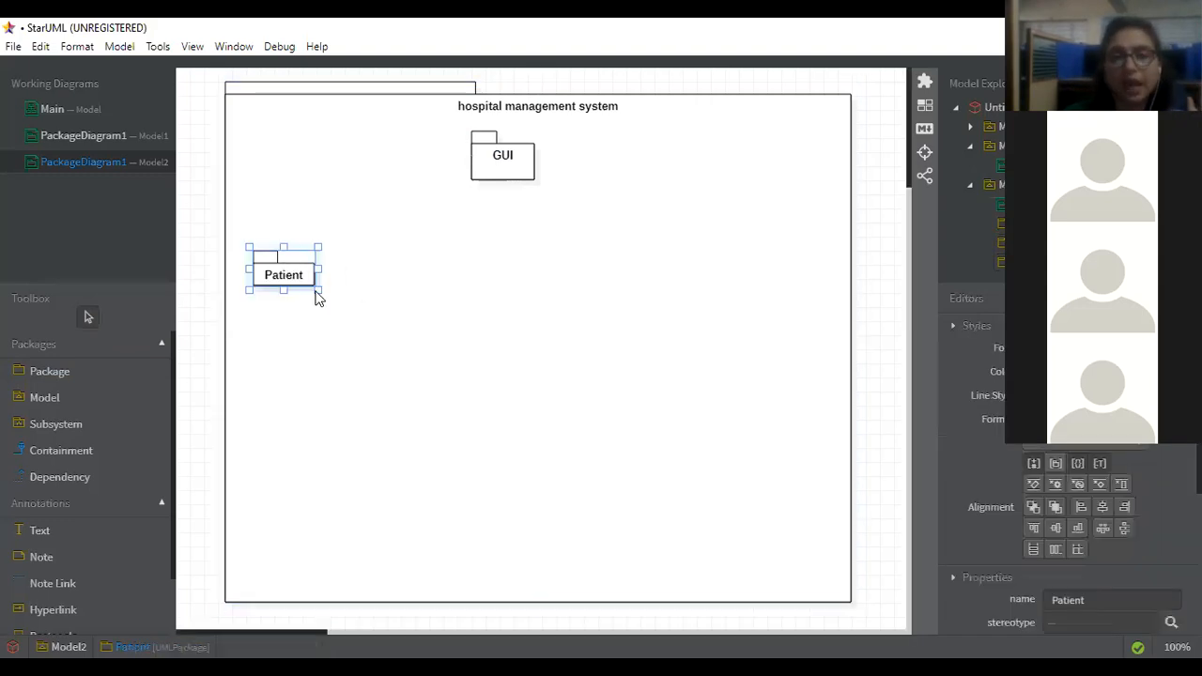
drag(327, 322, 406, 383)
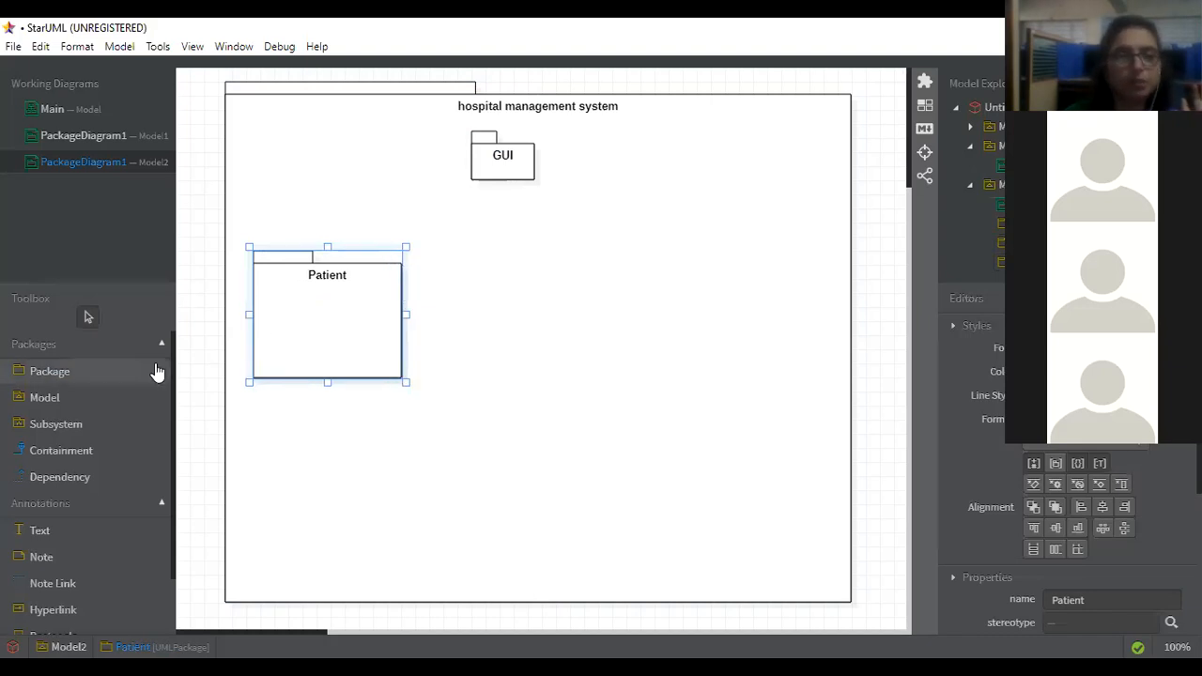
- Place a package named "Registration" inside the left part of the Patient package
click(94, 374)
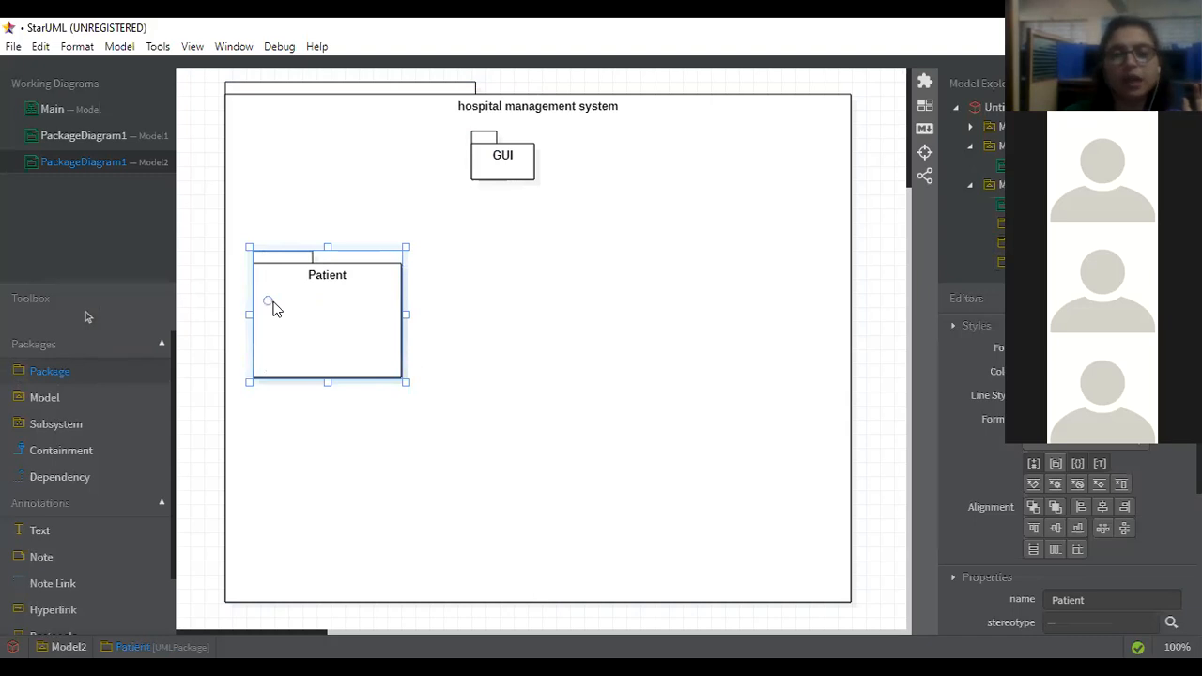
click(269, 302)
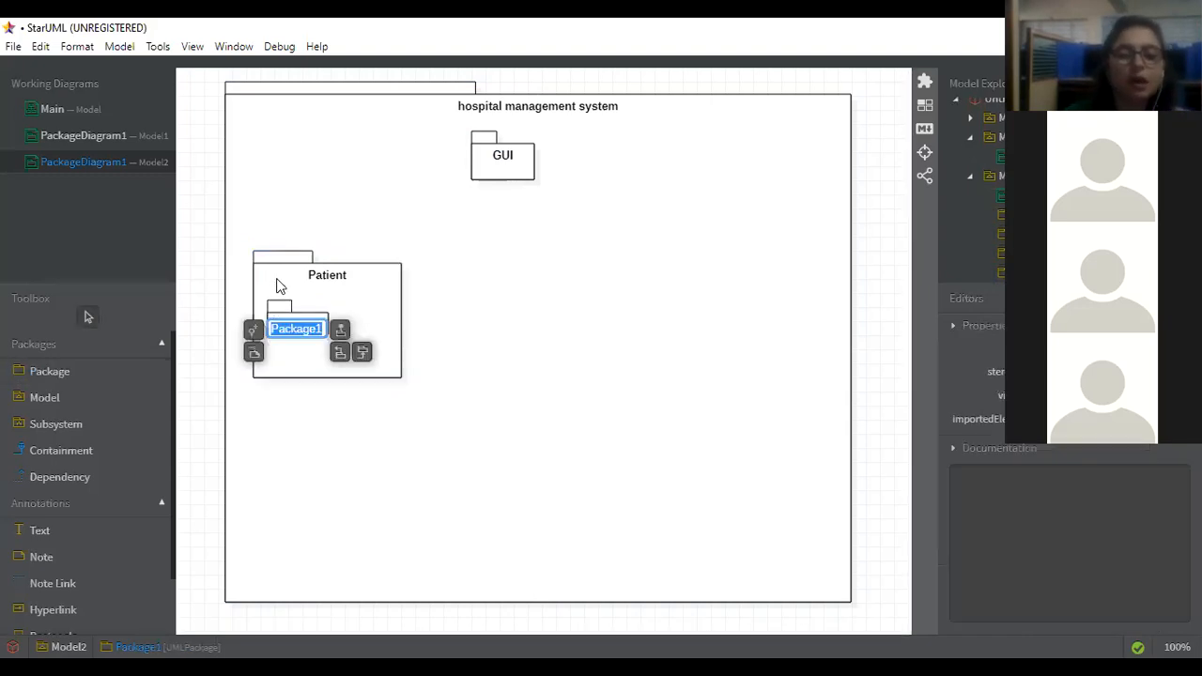
text(Regis)
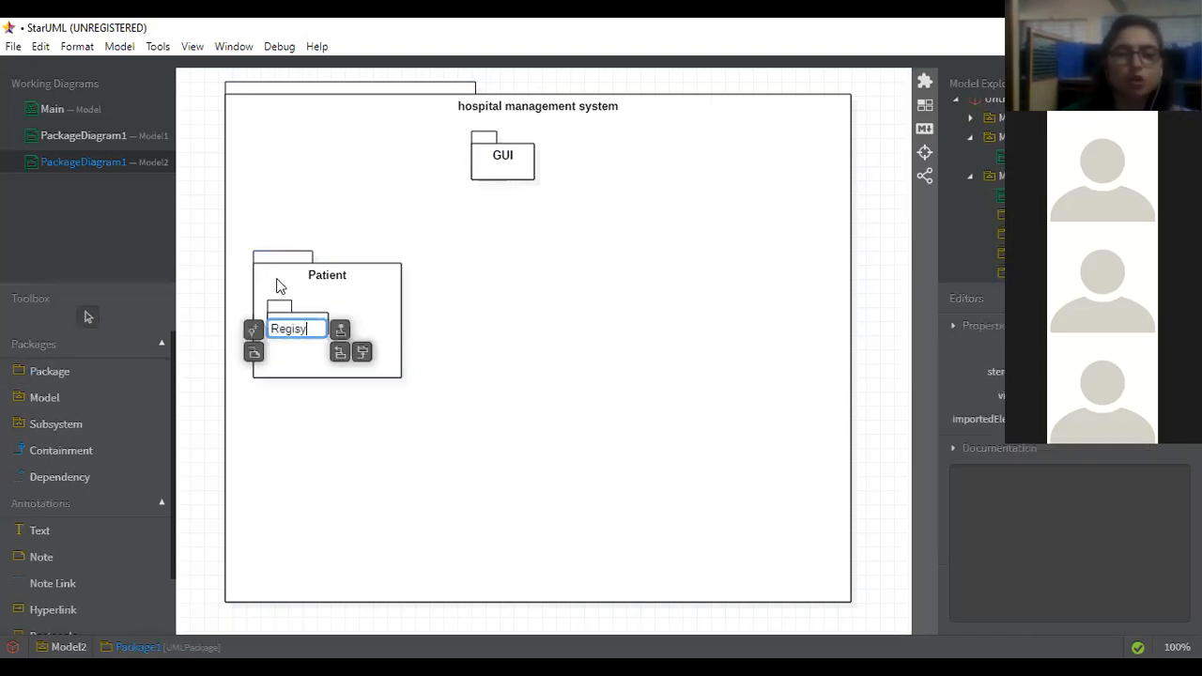
text(tration)
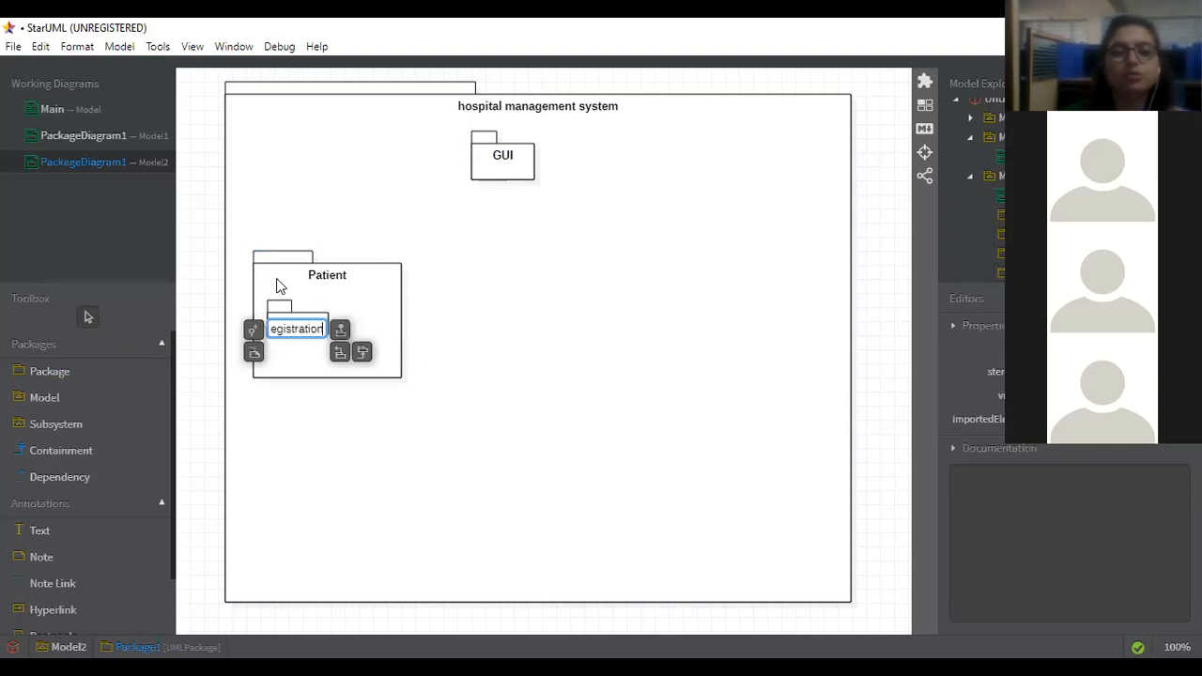
click(388, 435)
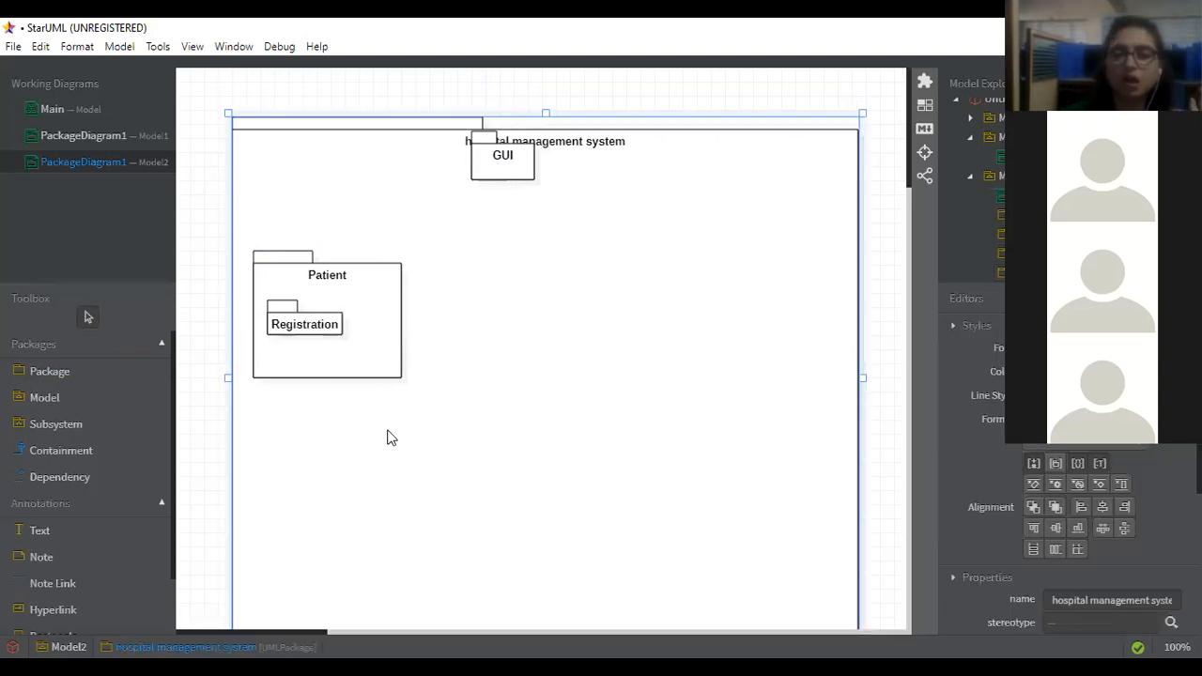
- Add a package named "Billing" beside Registration and widen the Patient package to enclose it
click(110, 376)
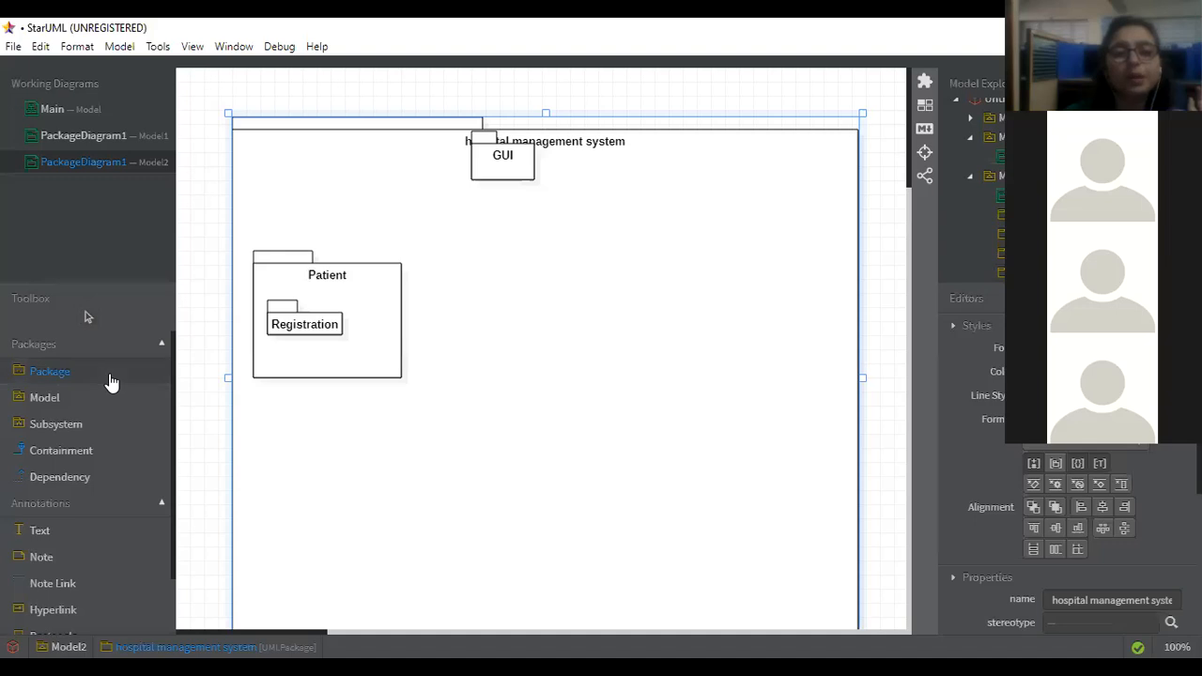
click(360, 314)
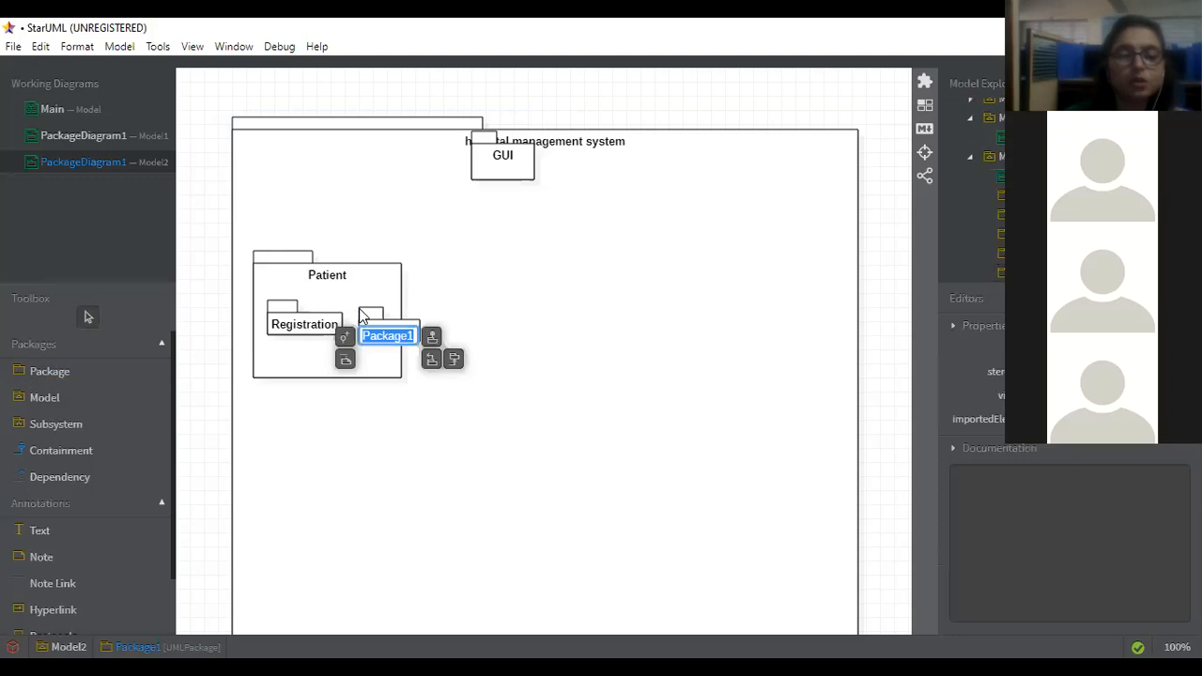
text(Billing)
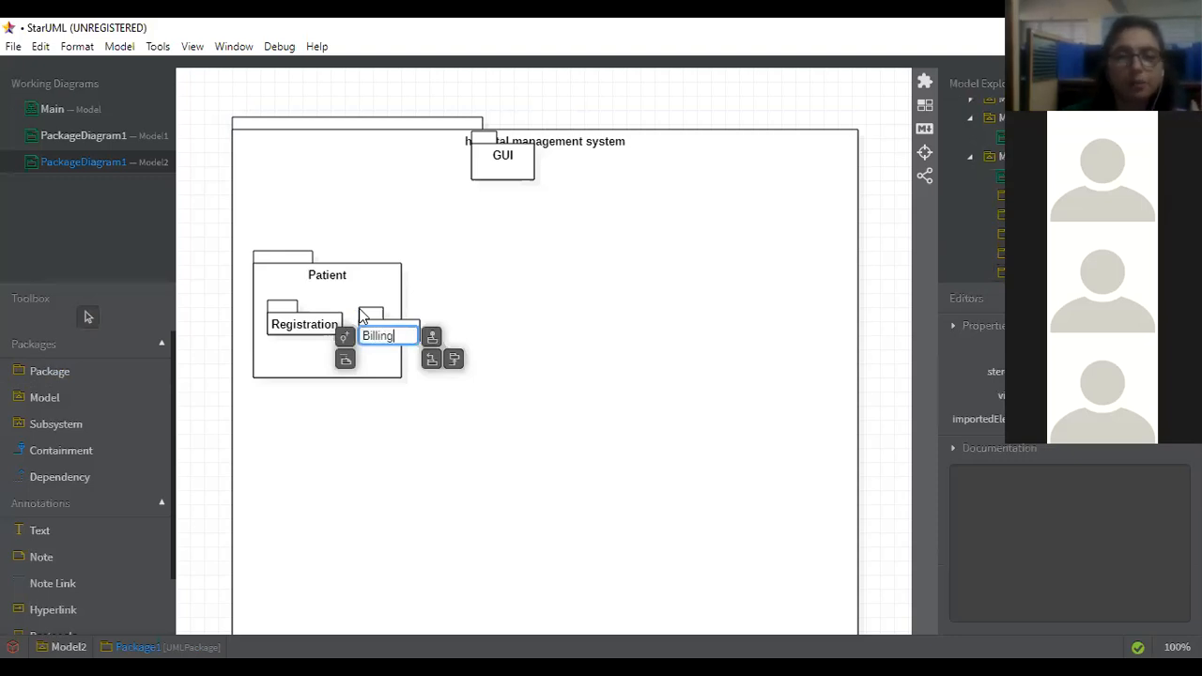
click(445, 424)
click(385, 378)
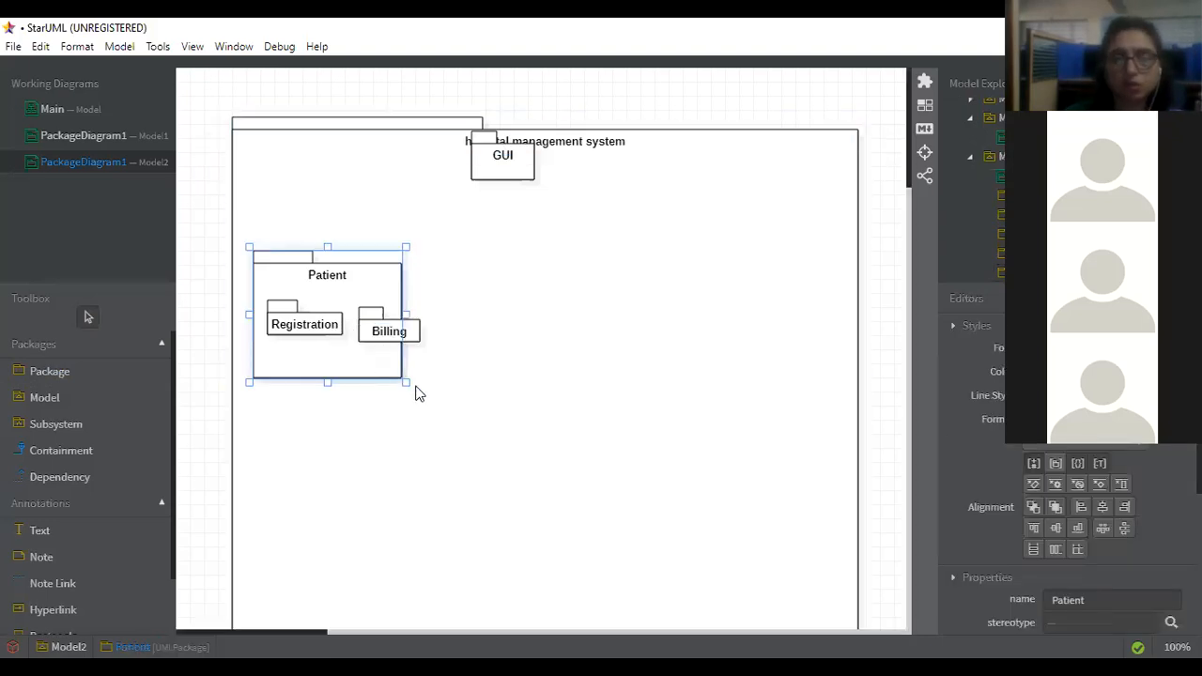
drag(406, 383, 469, 383)
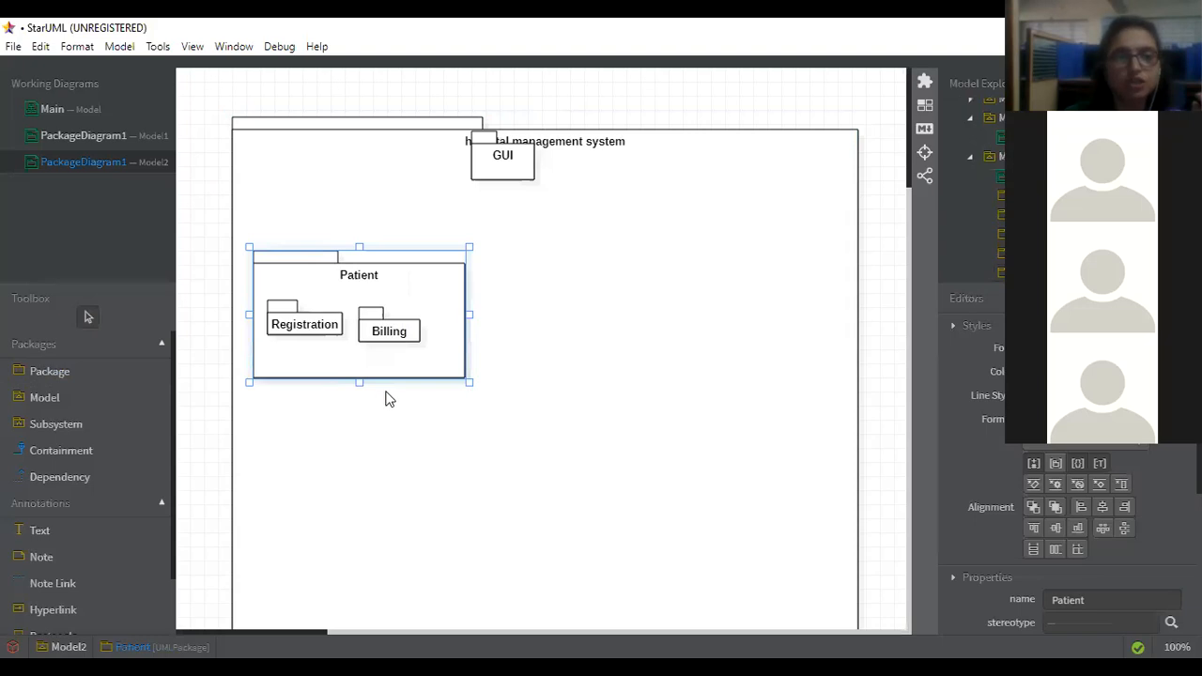
- Add a package named "payment" below Registration and Billing, and resize the Patient package to enclose all three
click(104, 374)
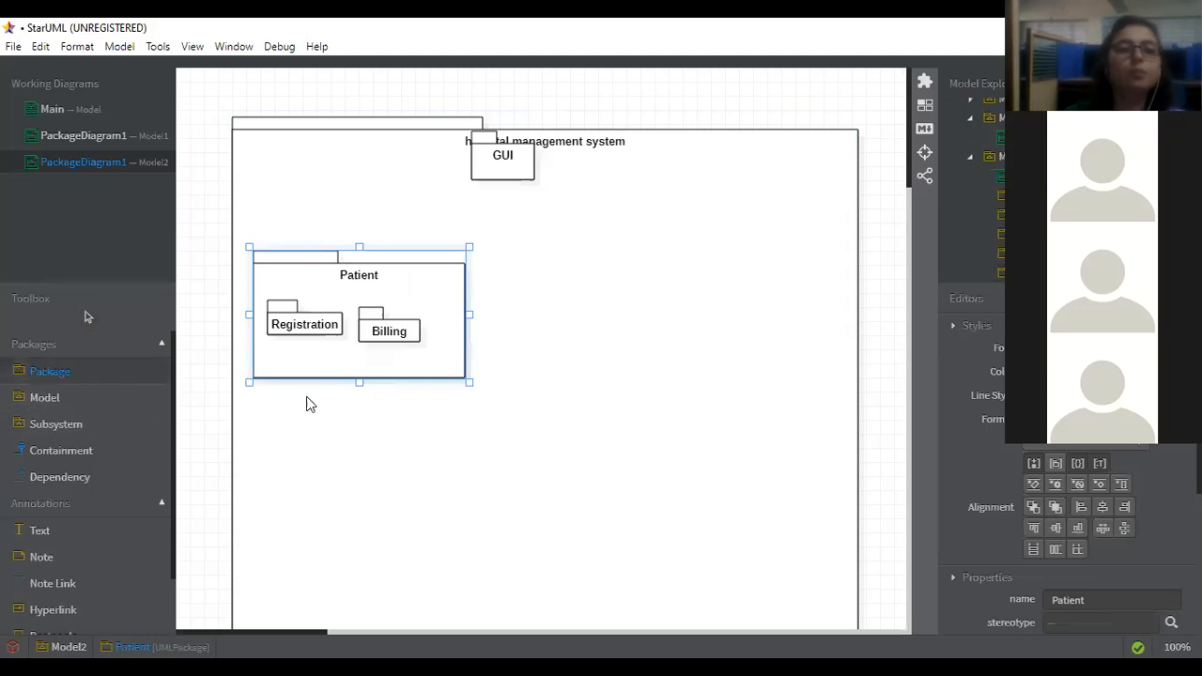
click(313, 363)
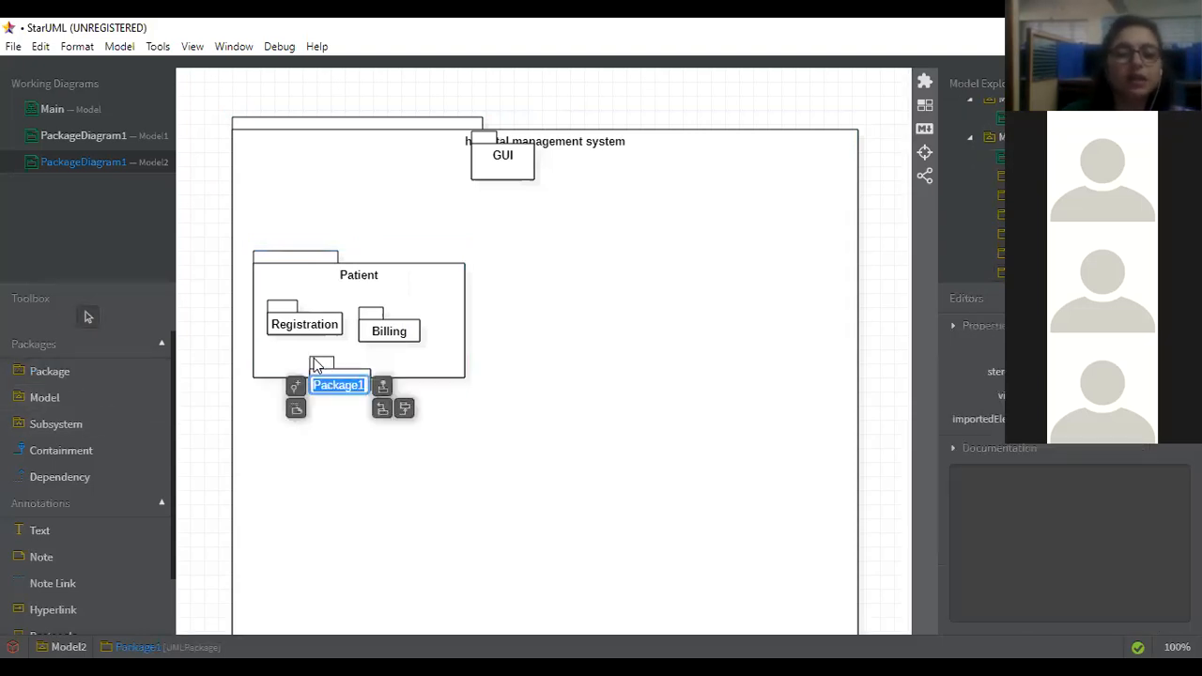
text(payment)
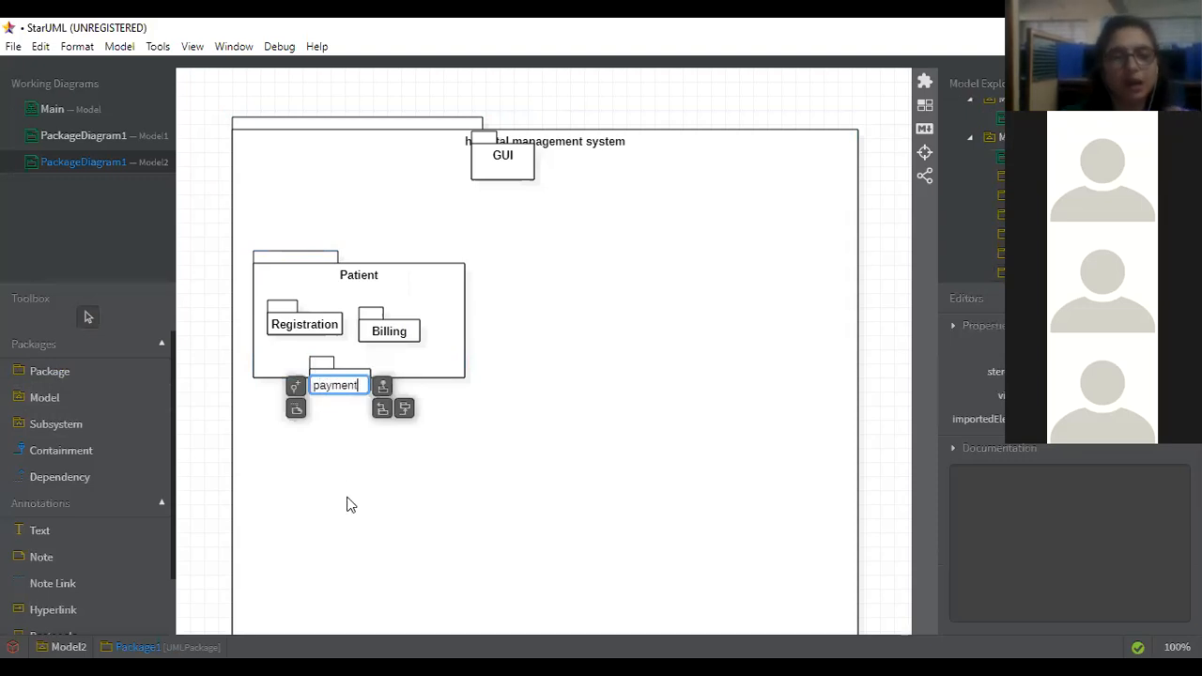
click(464, 394)
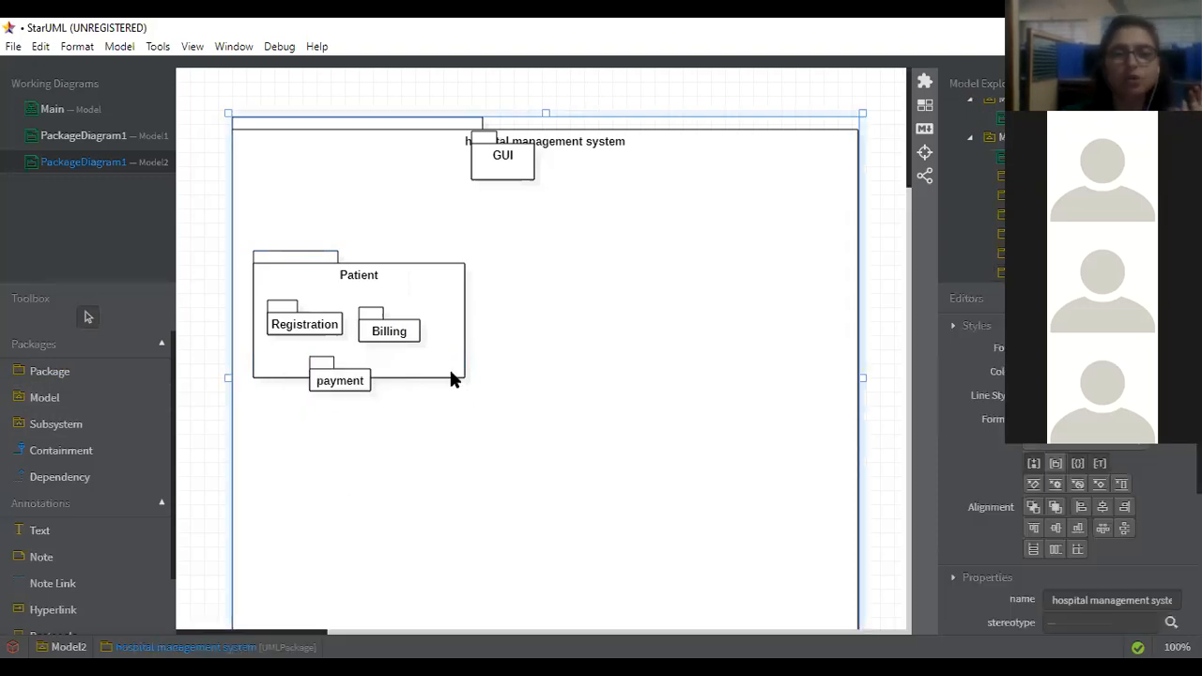
click(449, 368)
drag(468, 383, 461, 419)
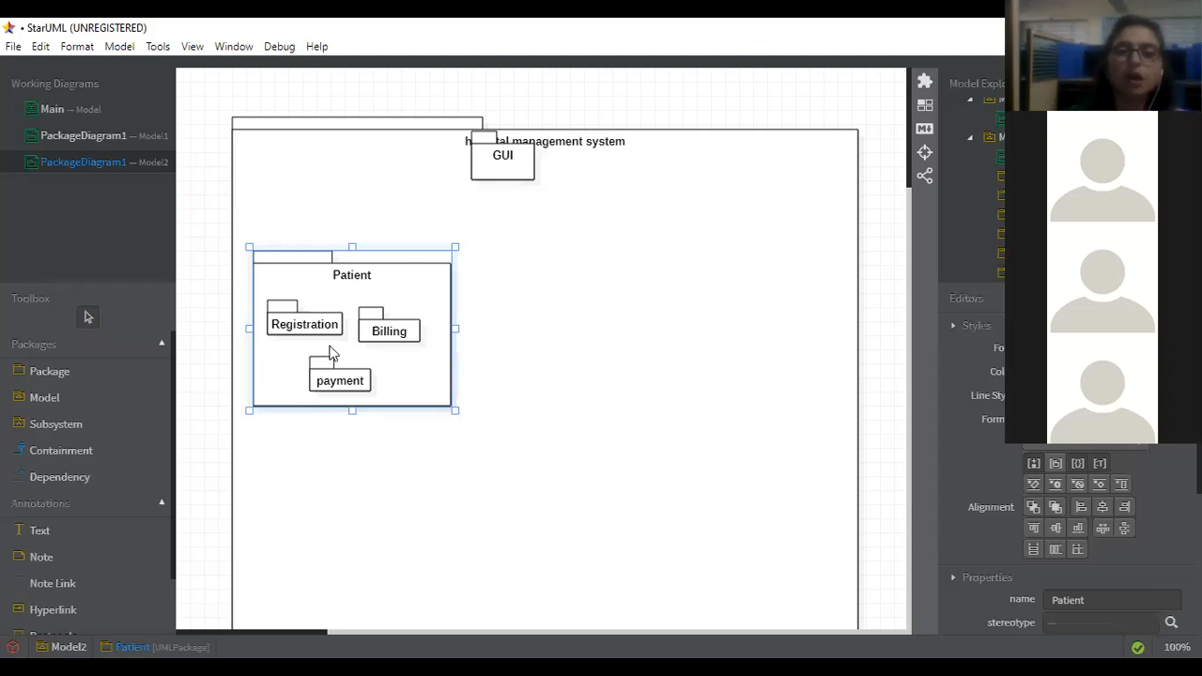
click(513, 403)
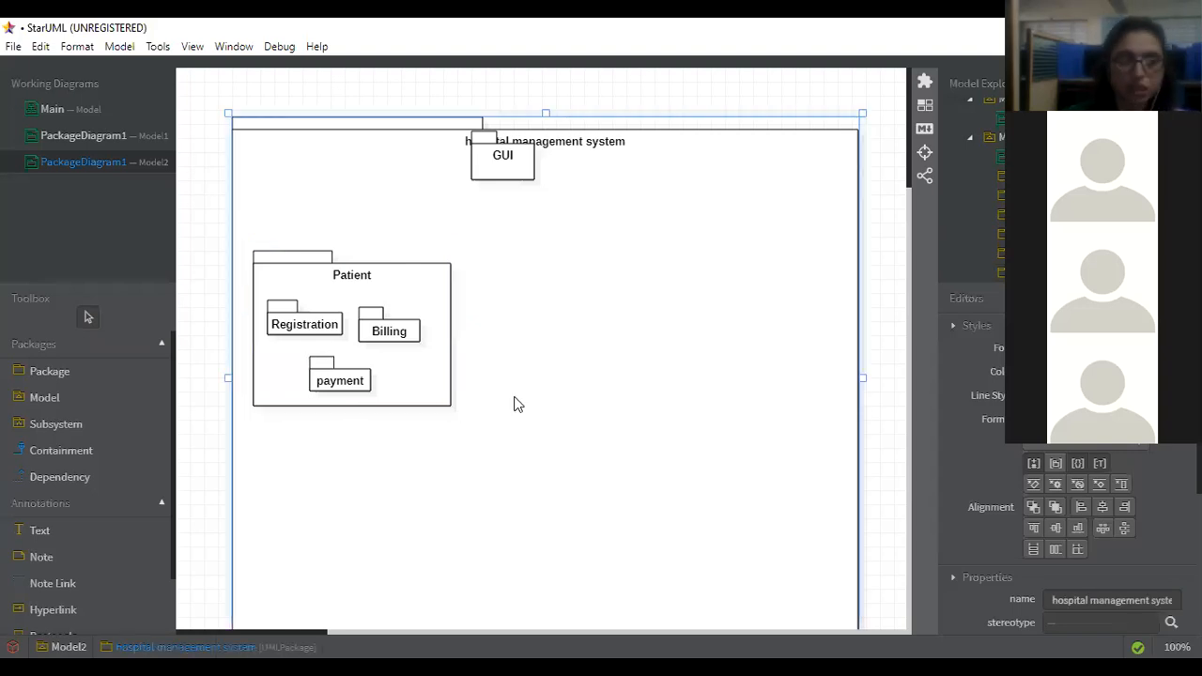
- Add a large package named "Pharmaceticals" beside the Patient package, with room for nested packages
click(99, 372)
drag(486, 266, 697, 428)
text(Pharmacetu)
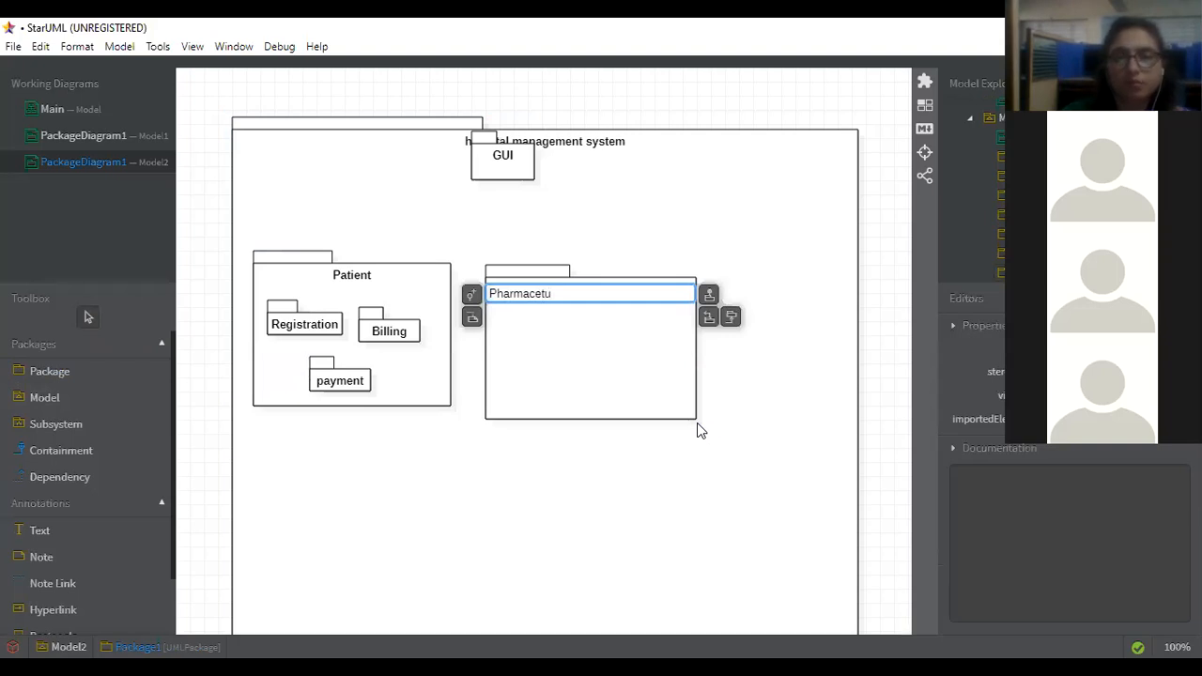
key(BackSpace)
text(icals)
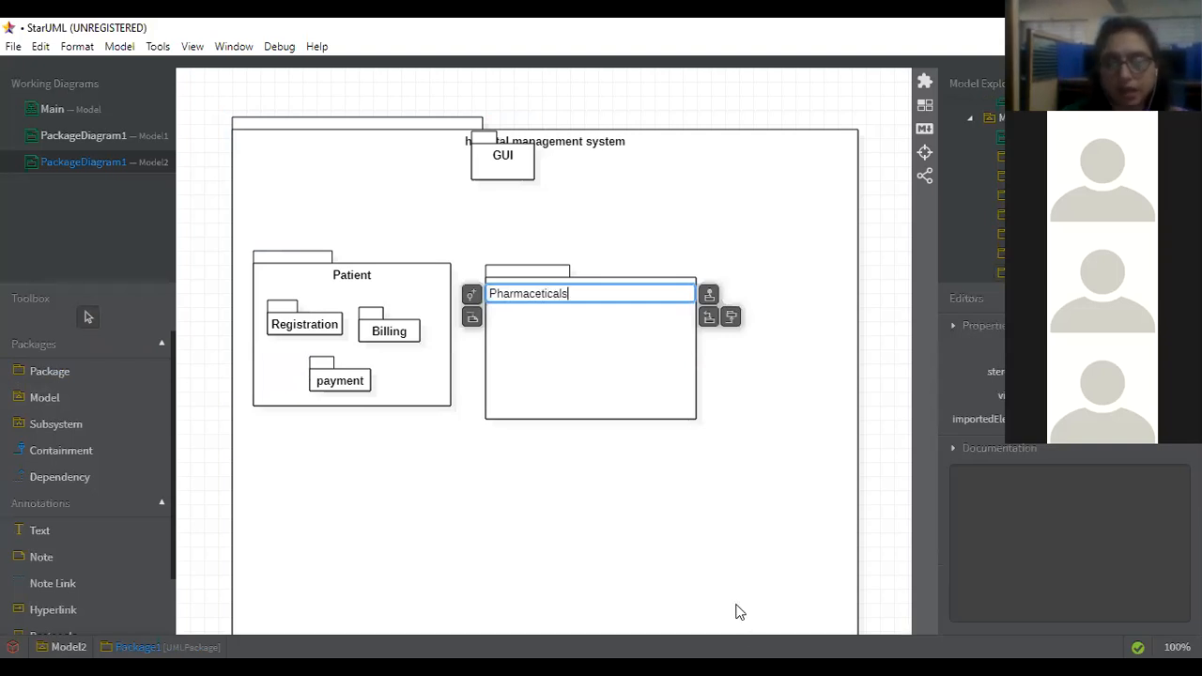
click(673, 550)
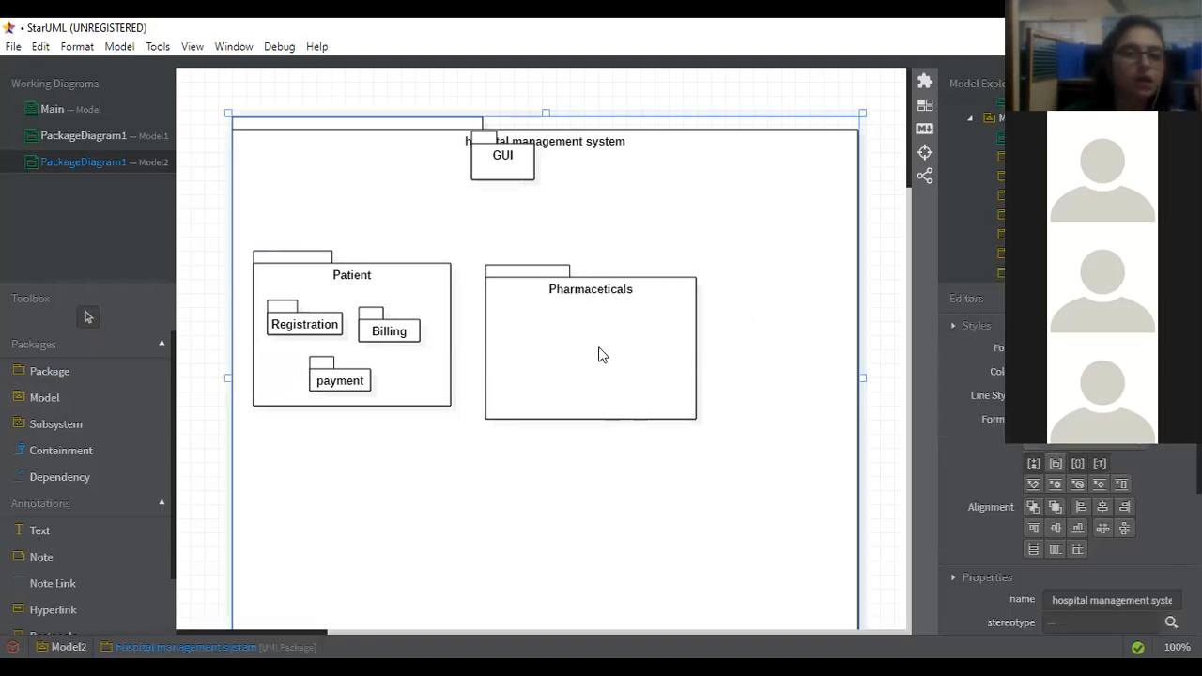
- Place a package named "Stock" in the upper-left part of the Pharmaceticals package
click(100, 372)
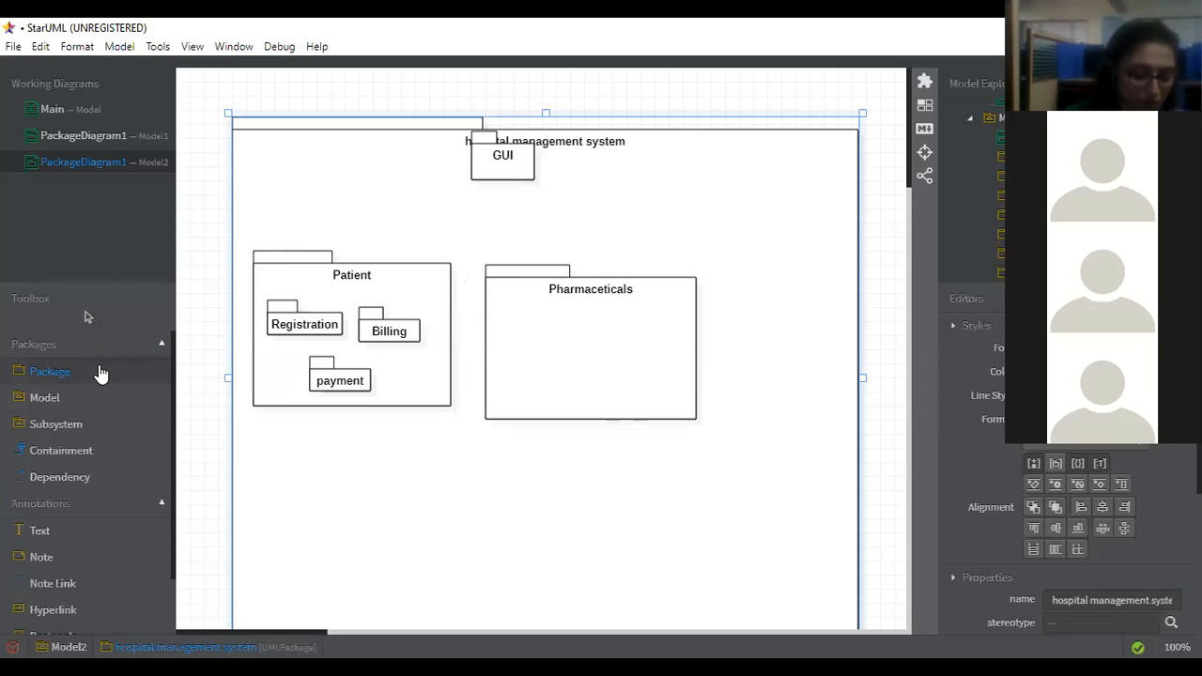
click(508, 311)
text(Stock)
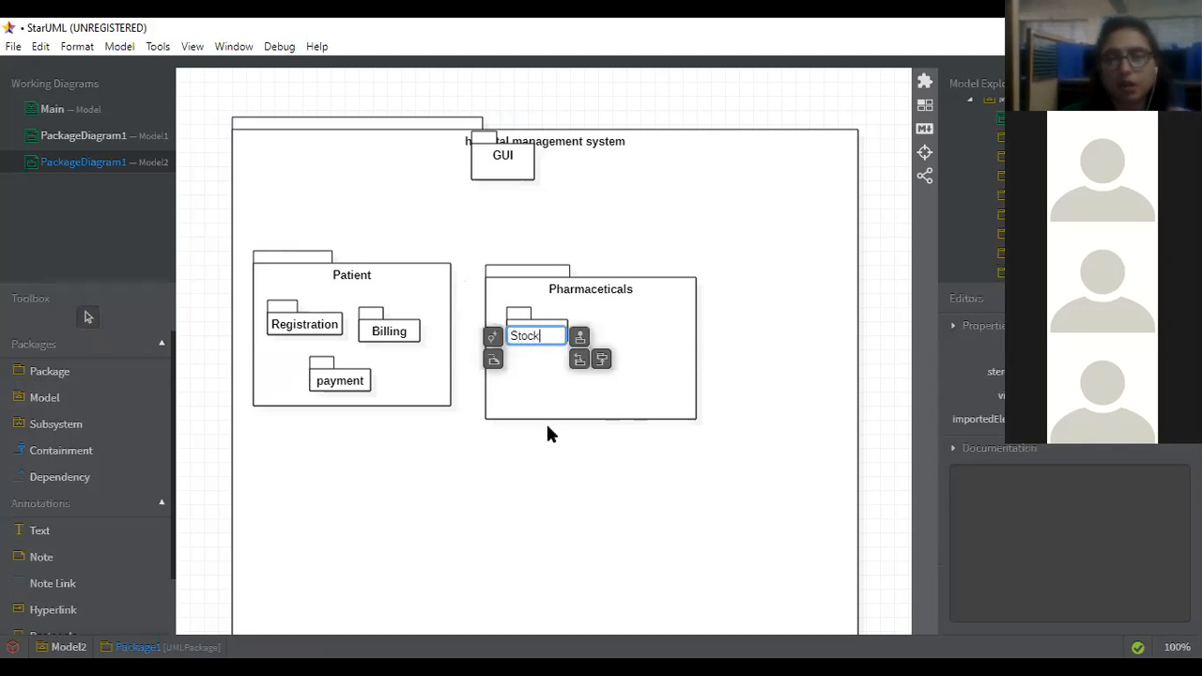
click(564, 495)
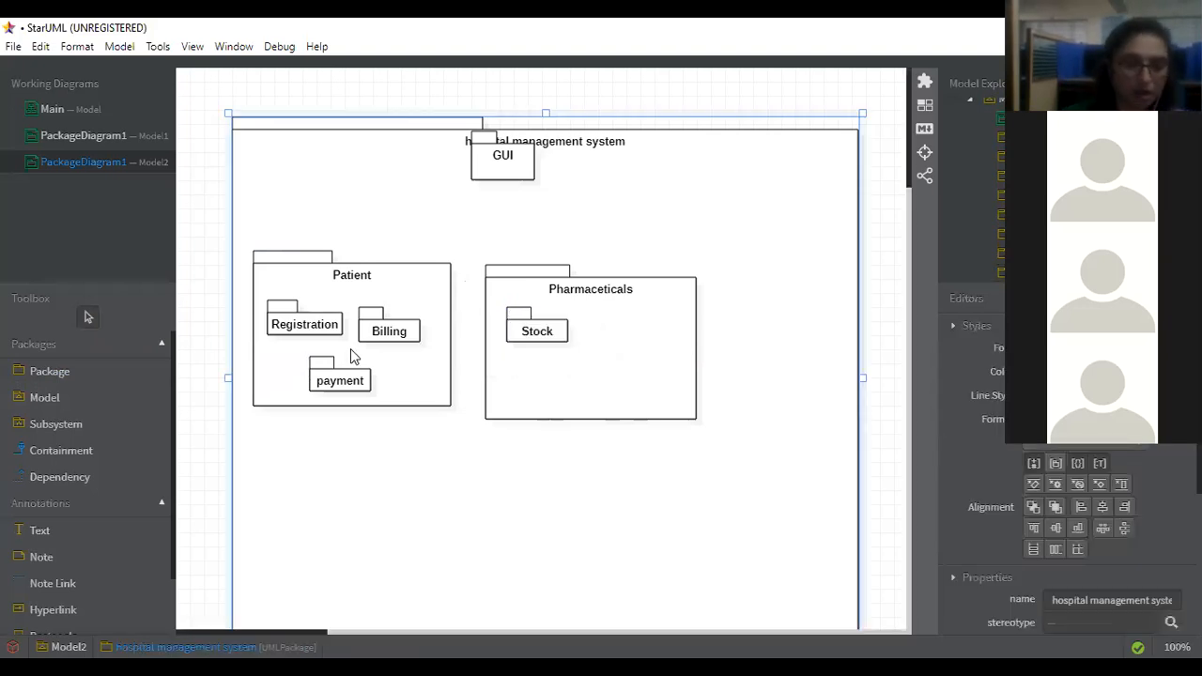
- Add a package named "discount news" beside Stock and shift it fully inside the Pharmaceticals package
click(86, 394)
click(85, 372)
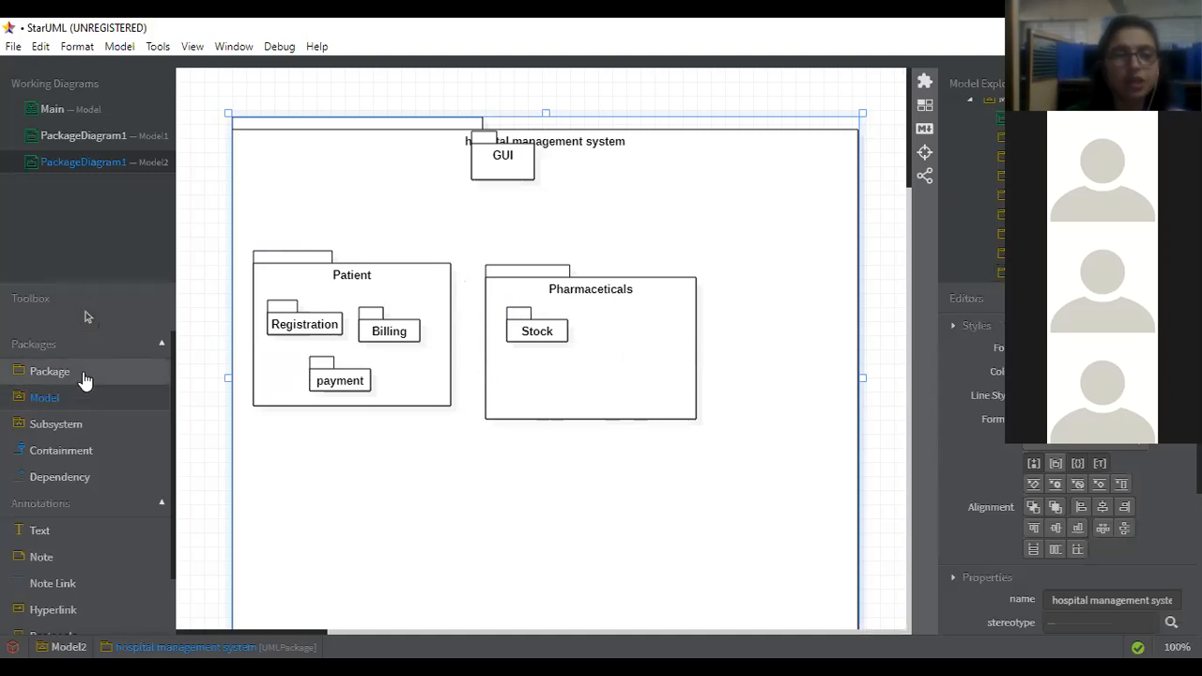
click(628, 319)
text(disco)
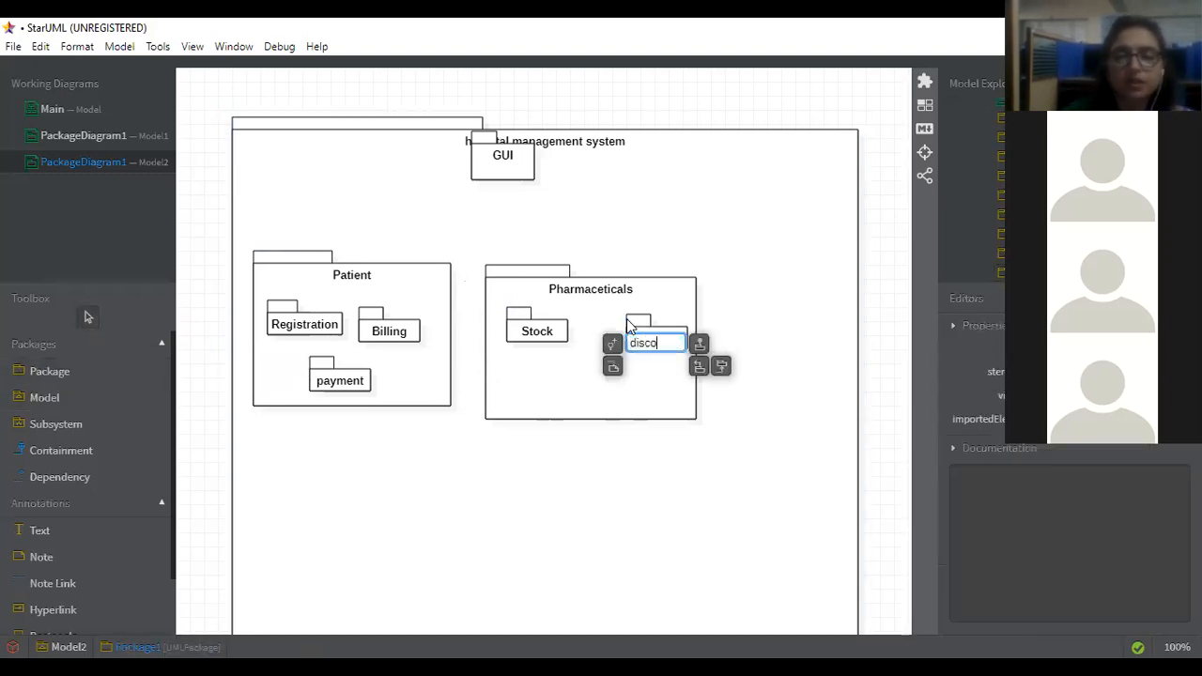
text(unt news)
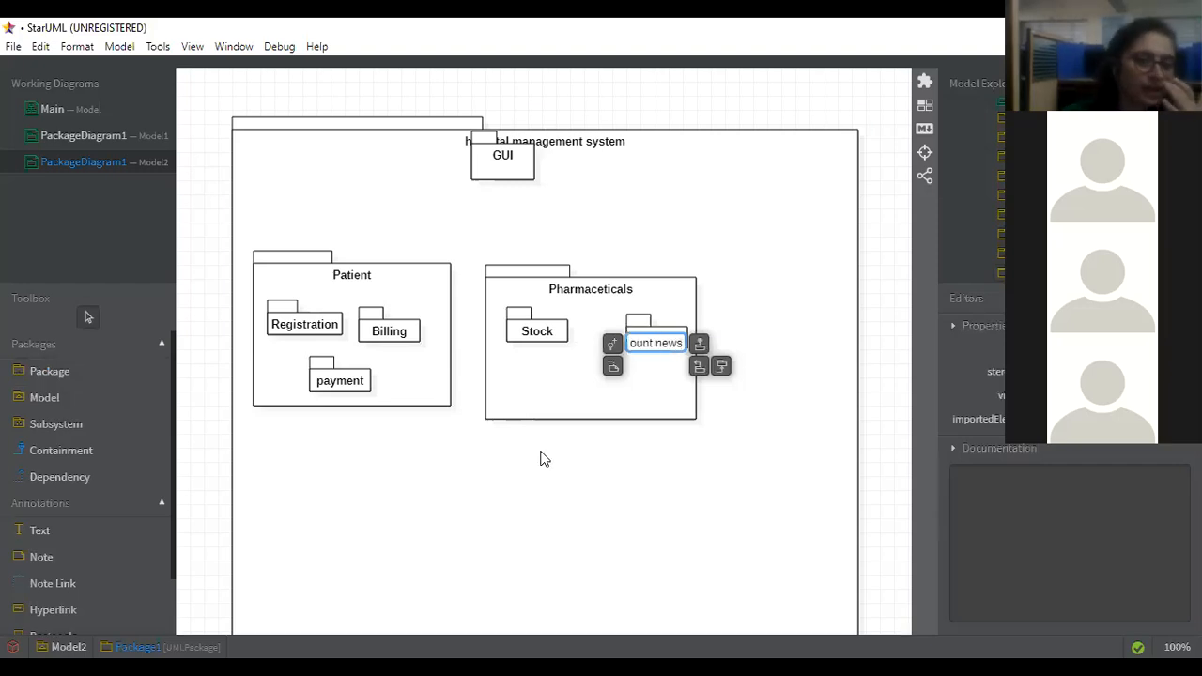
click(540, 458)
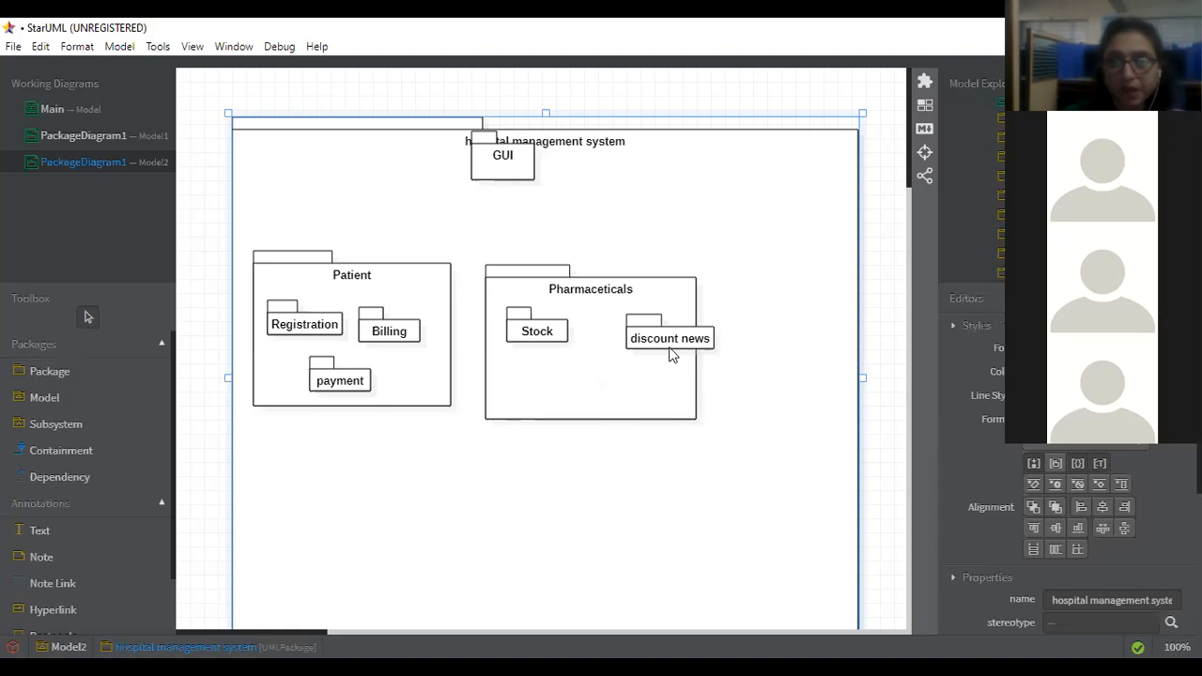
drag(647, 324, 607, 316)
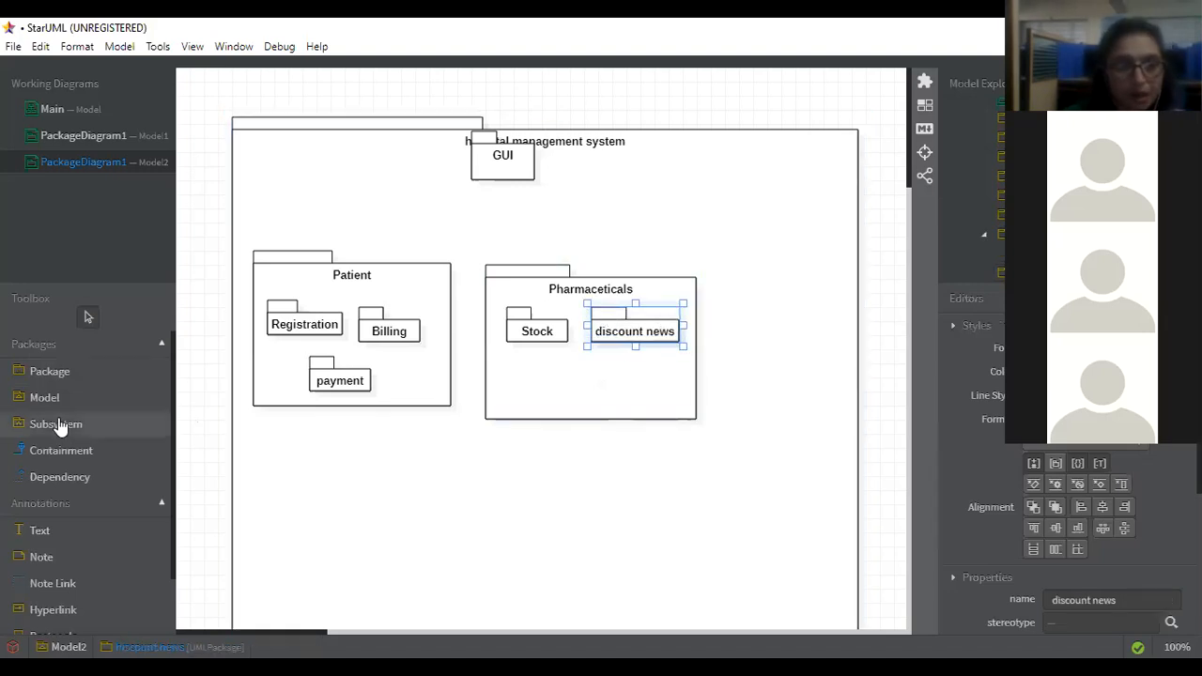
- Add a package named "drug delivery" below Stock inside the Pharmaceticals package
click(64, 373)
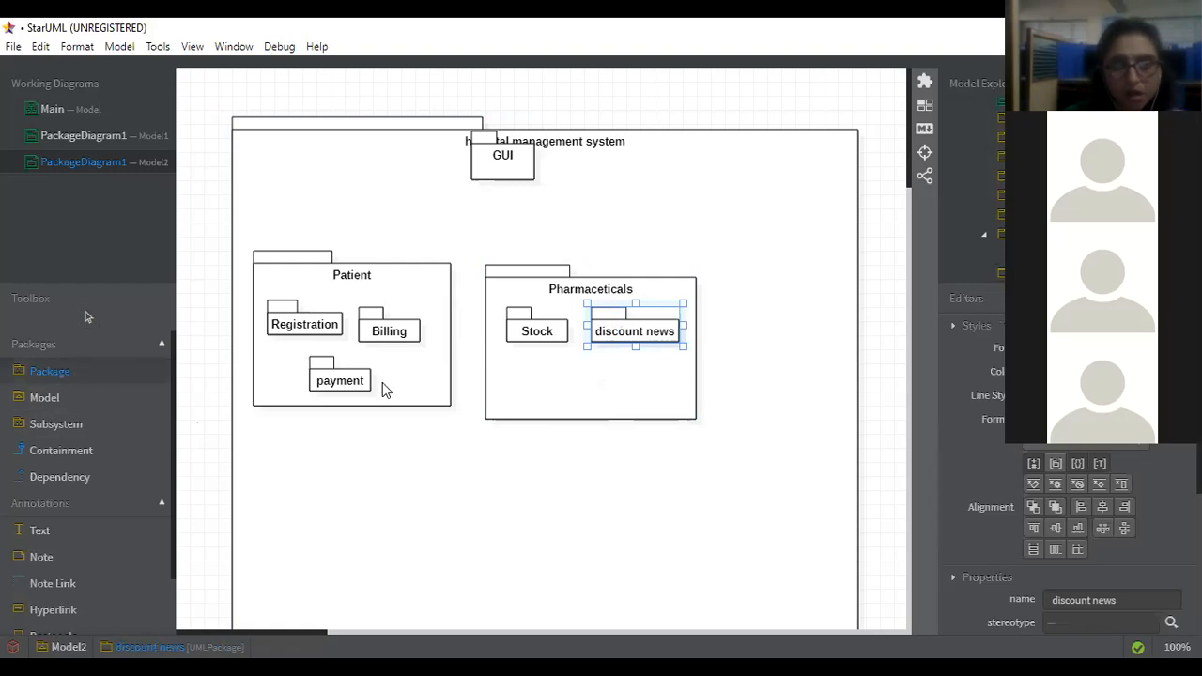
click(521, 373)
text(drug del)
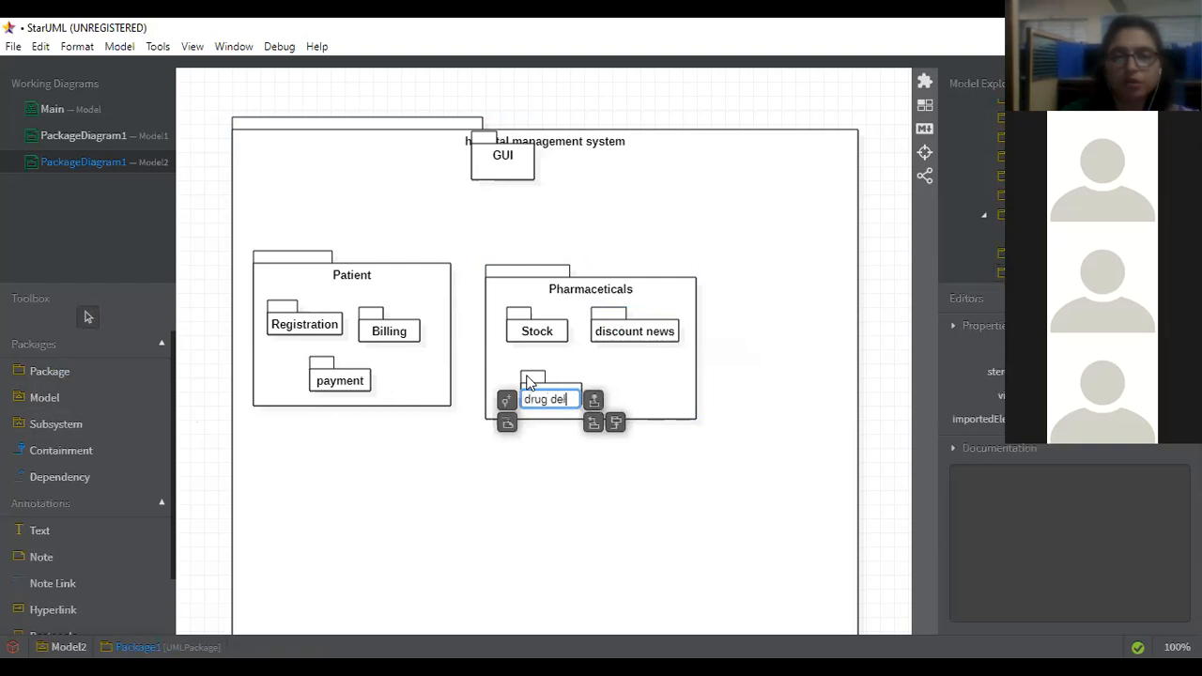
text(ivery)
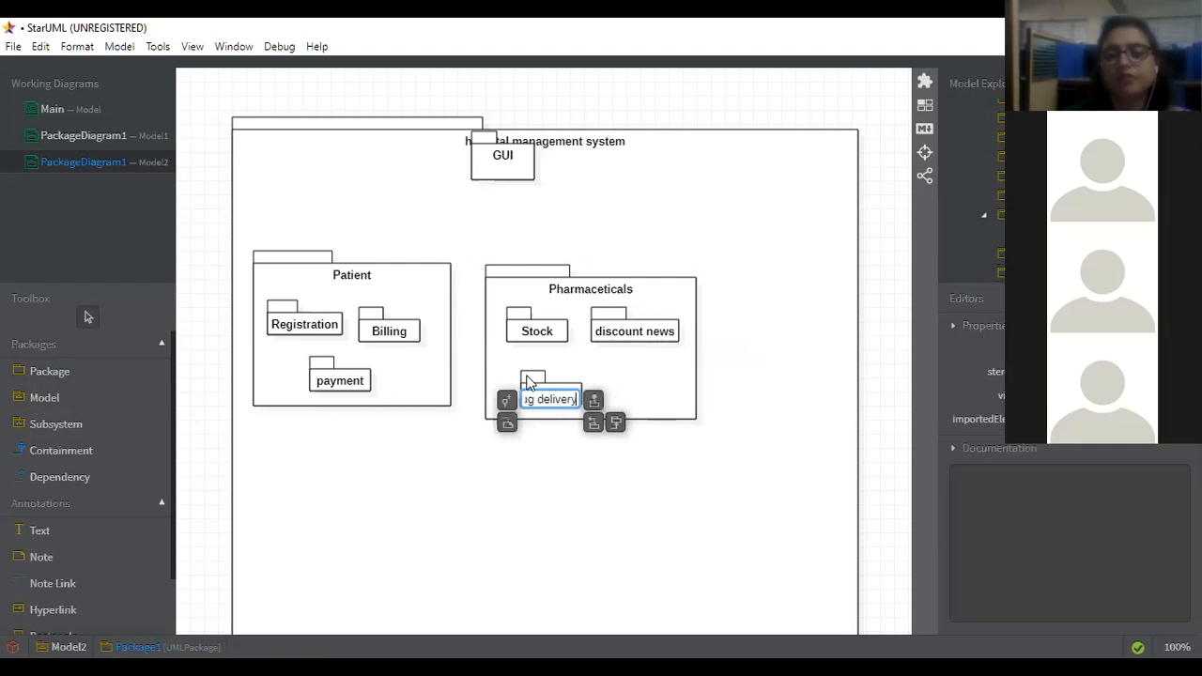
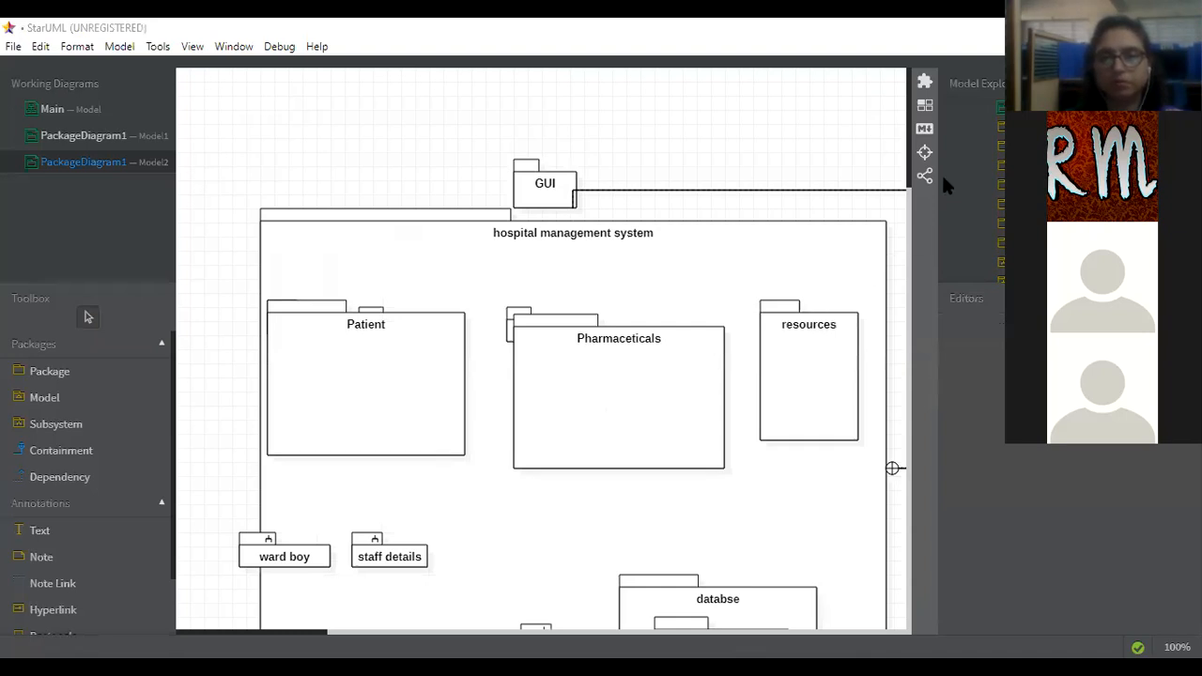
- Move the ward boy and ward girl subsystems to either side of admin staff, inside the hospital management system package
click(912, 205)
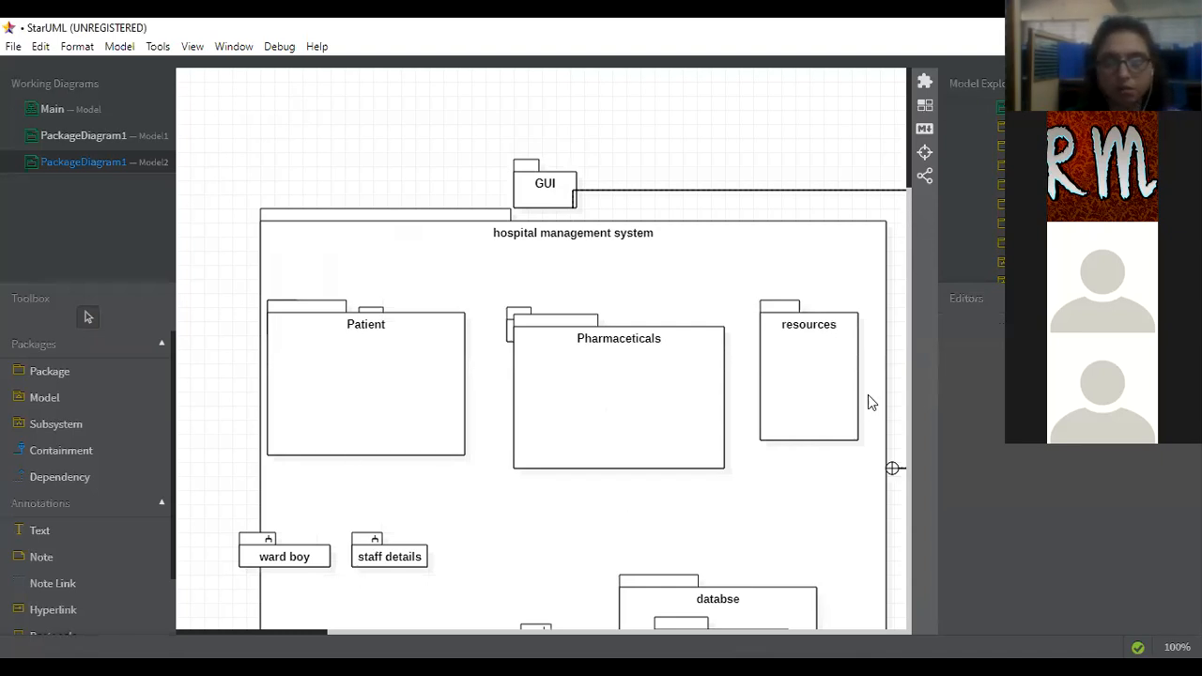
scroll(910, 231, down, 5)
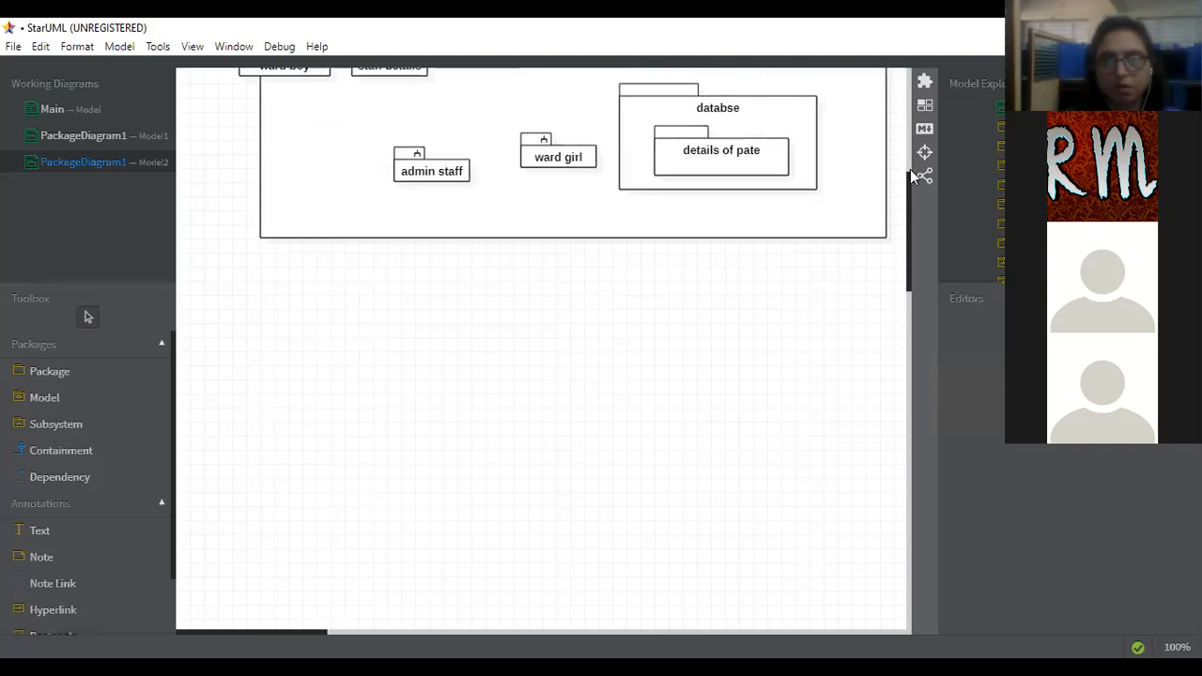
scroll(908, 208, up, 4)
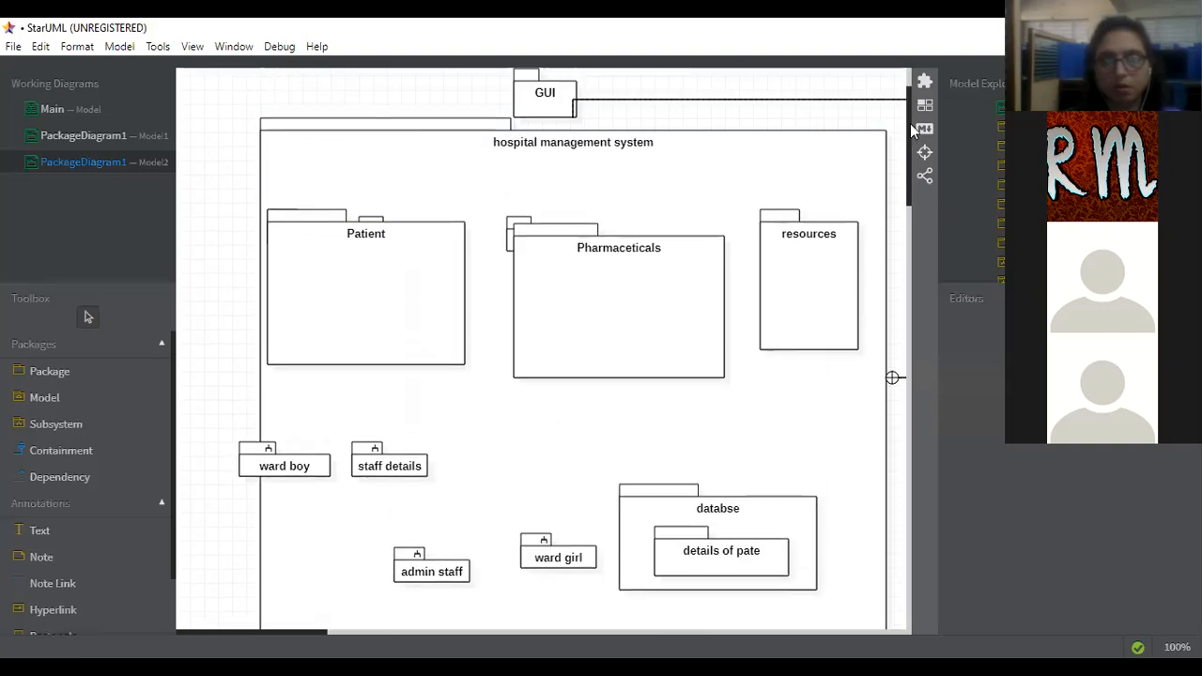
scroll(911, 131, down, 1)
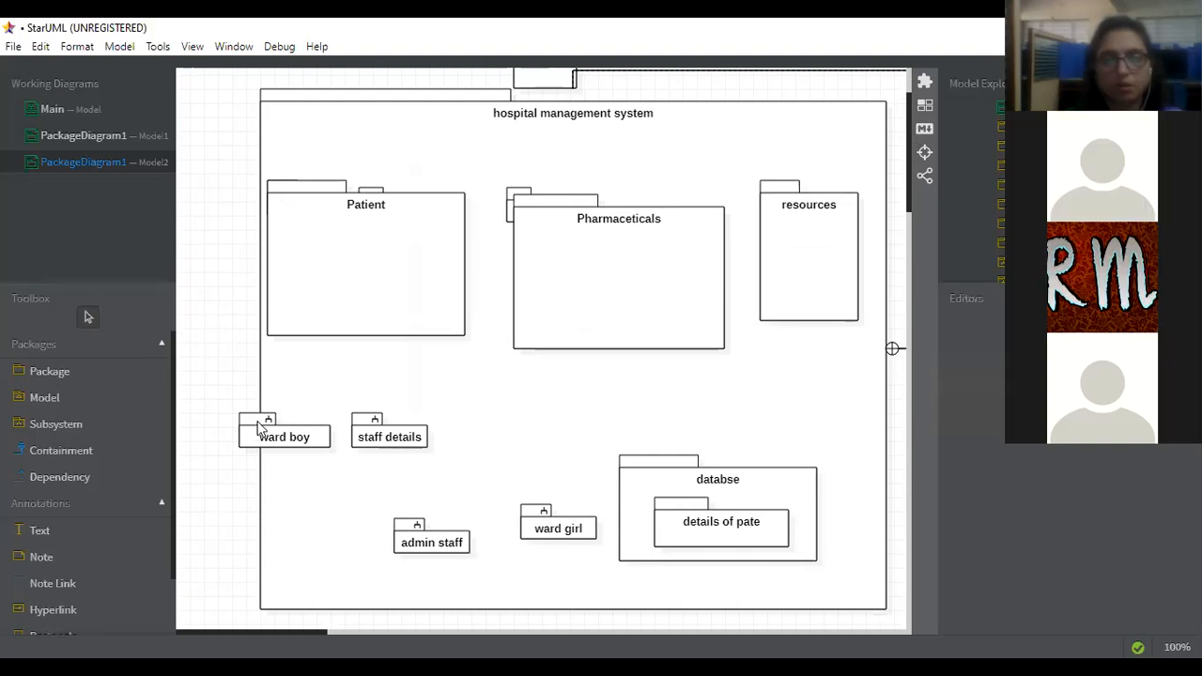
drag(291, 438, 325, 545)
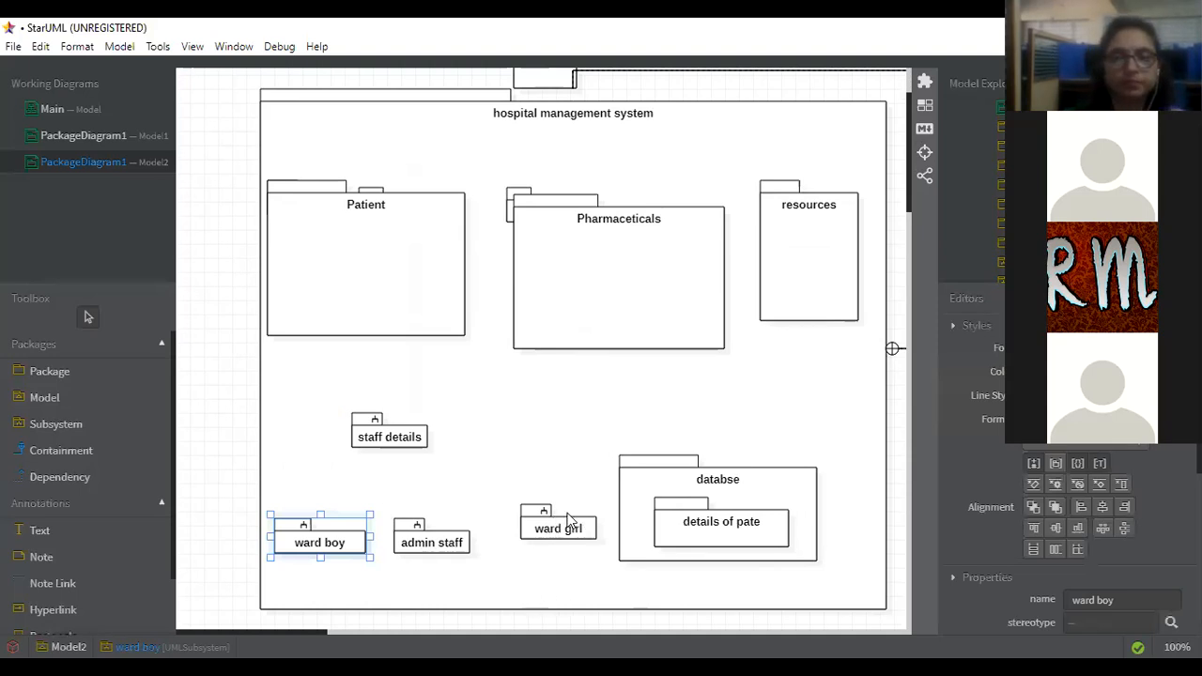
drag(548, 535, 514, 563)
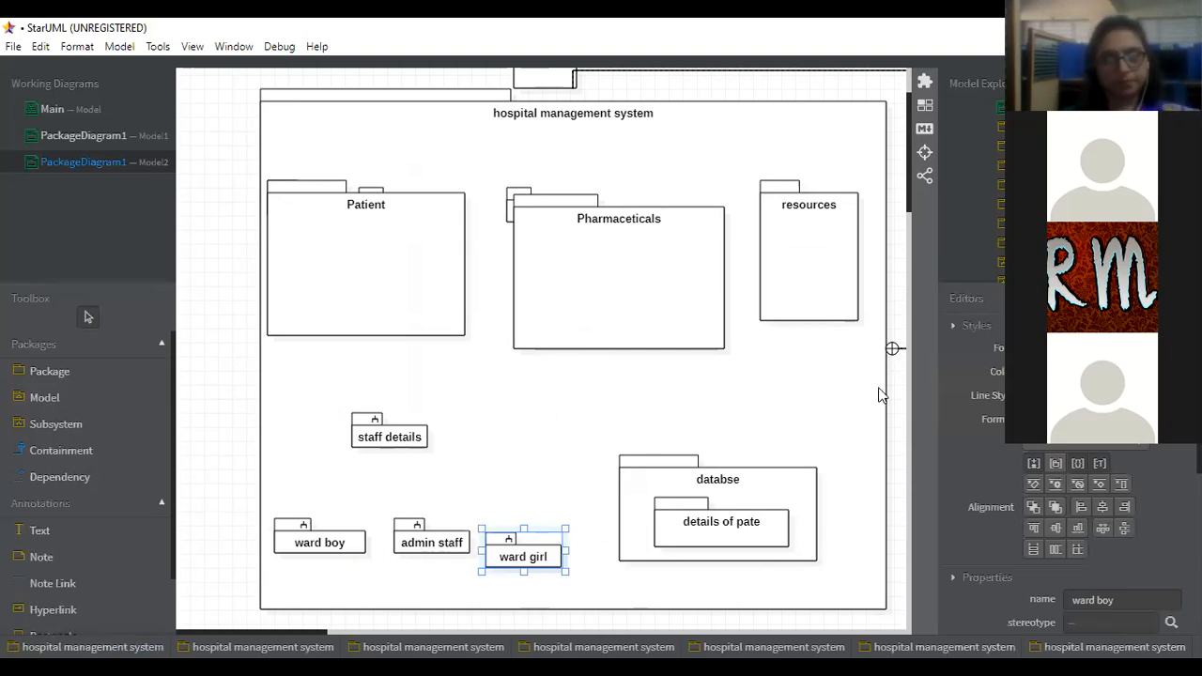
- Shift the hospital management system package slightly left and down, and undo the containment link attached to it
drag(879, 390, 857, 404)
click(891, 355)
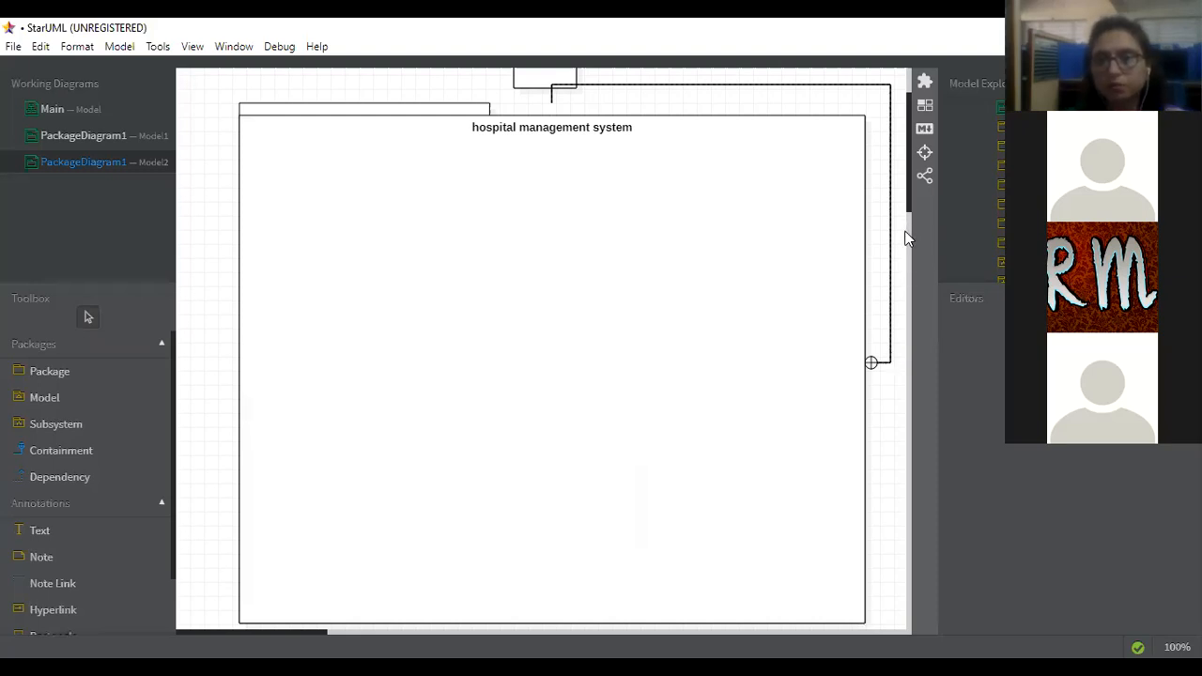
drag(905, 231, 217, 325)
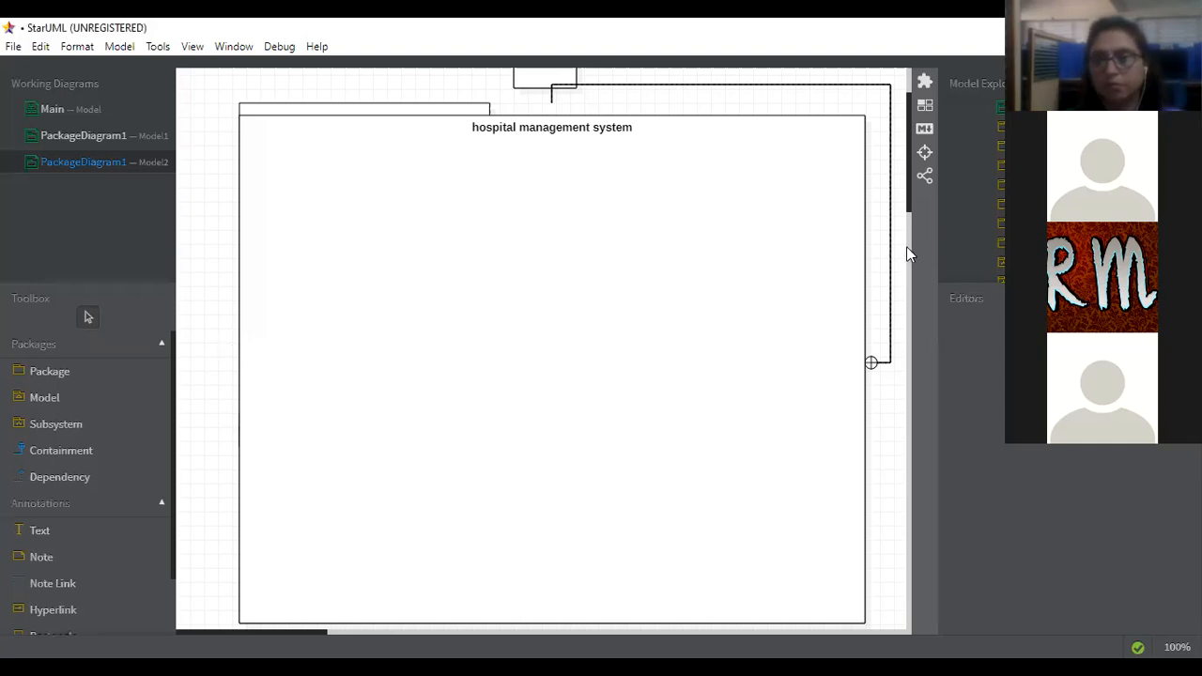
scroll(906, 246, down, 1)
scroll(785, 302, up, 2)
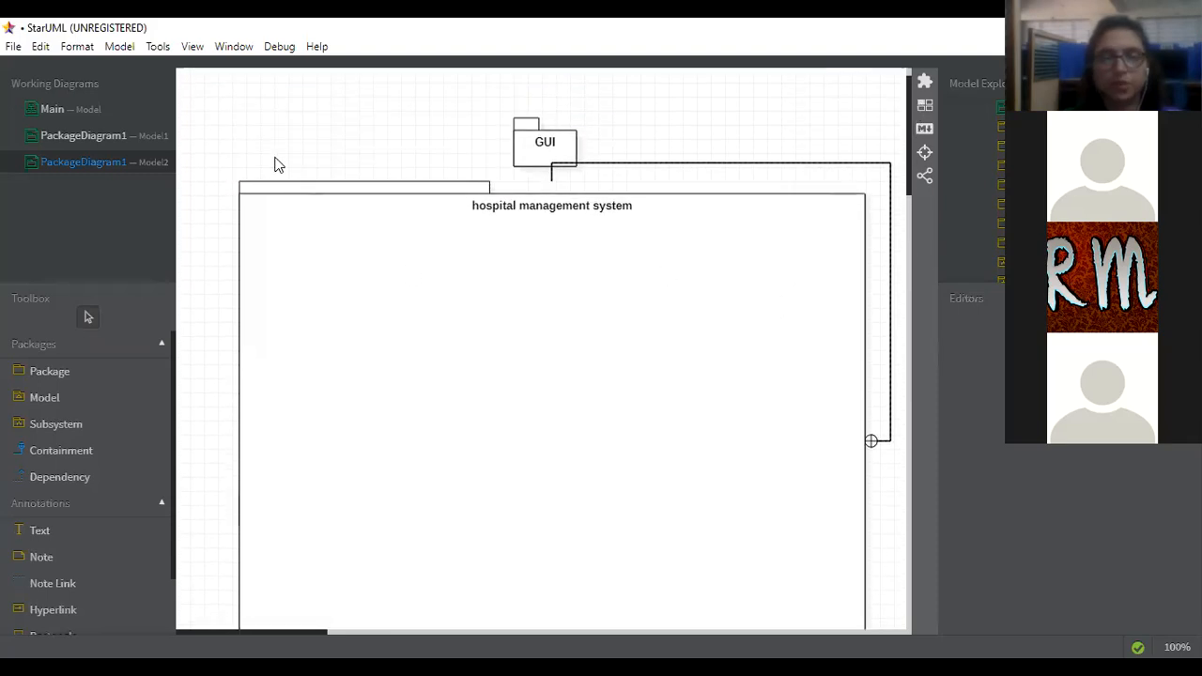
scroll(274, 164, down, 1)
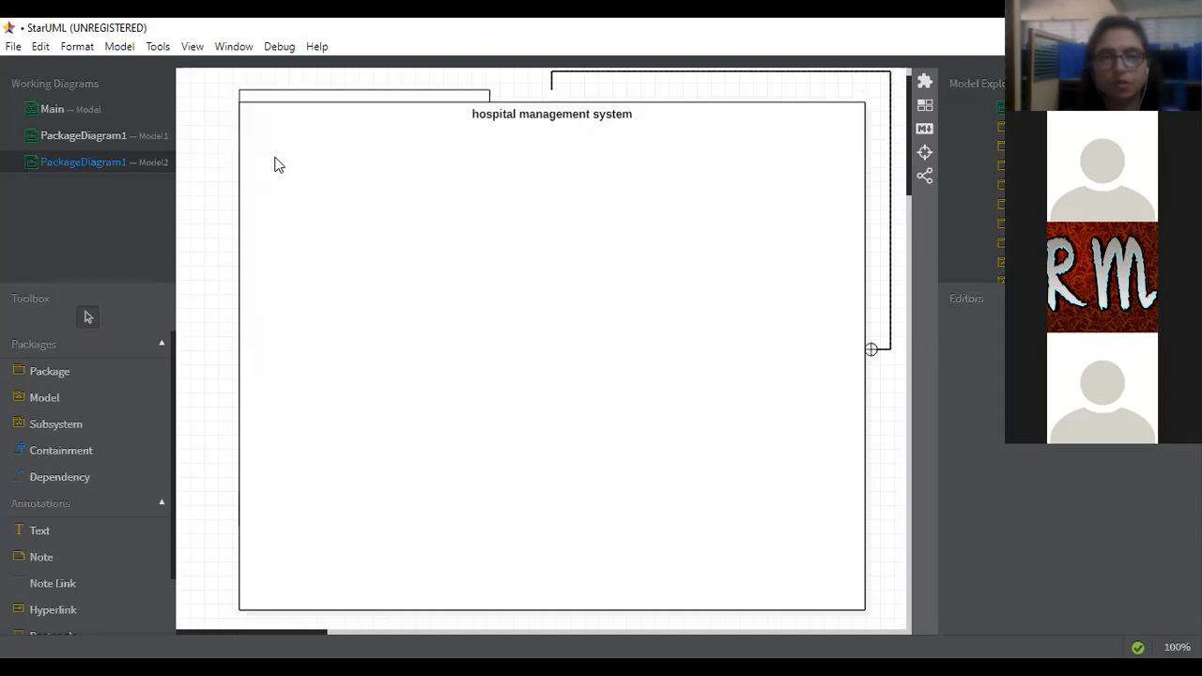
scroll(274, 164, down, 1)
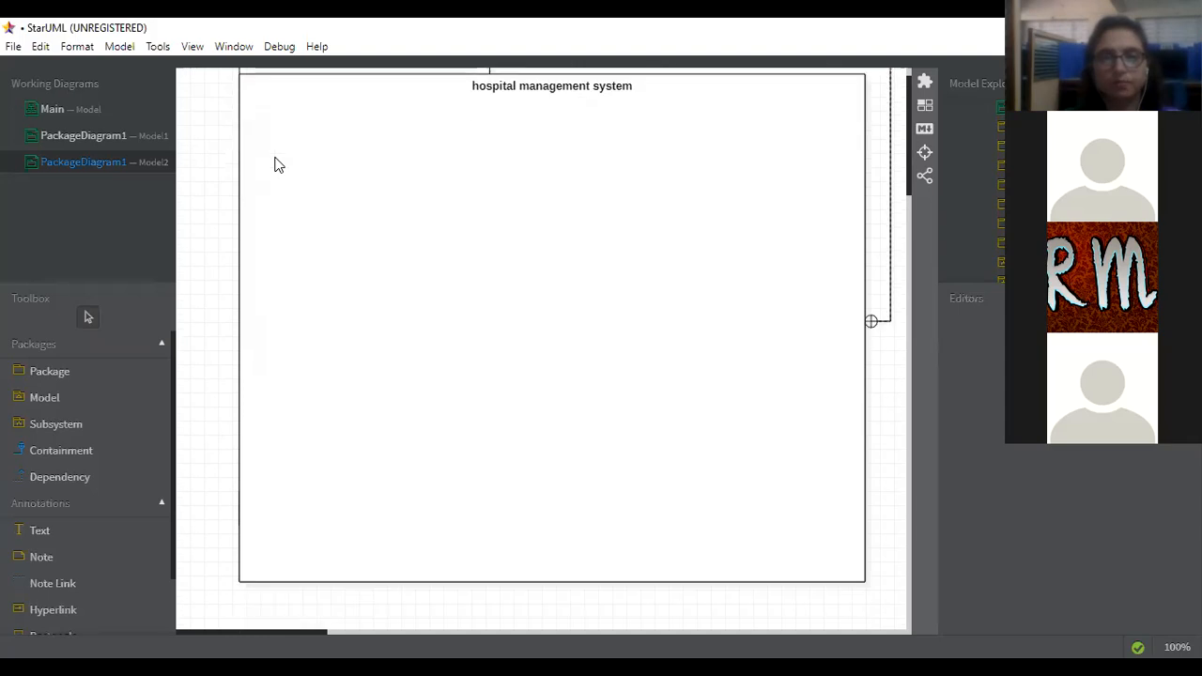
key(ctrl+z)
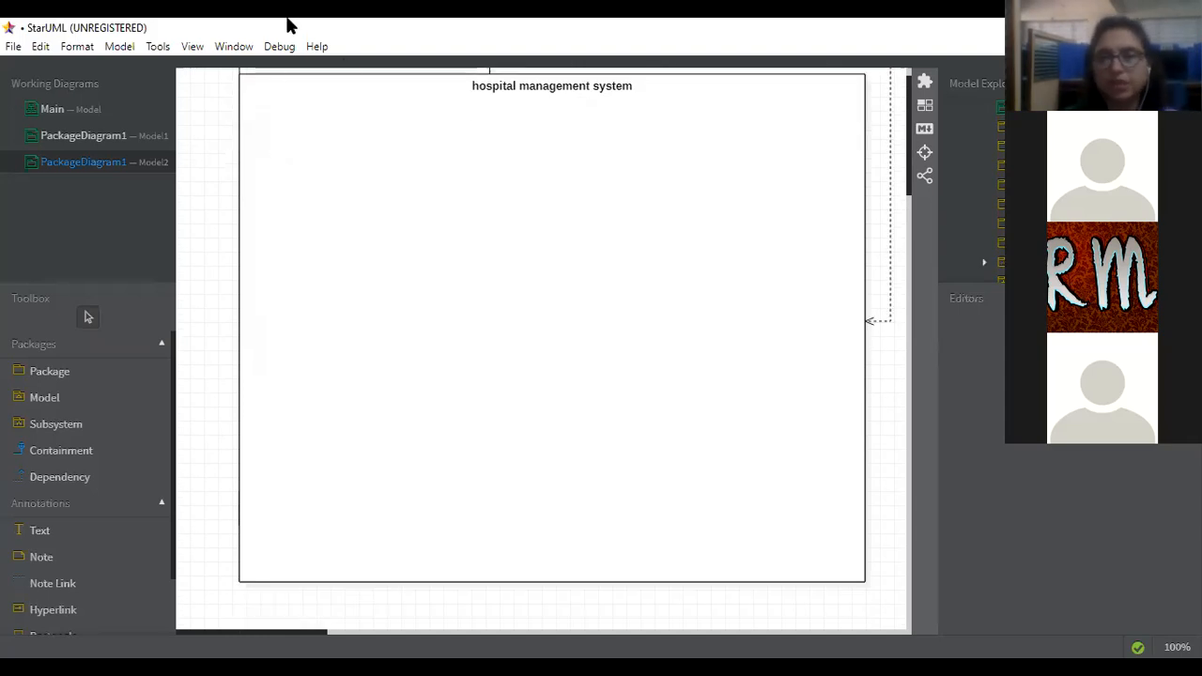
- Create a new, empty package diagram in the project
click(112, 49)
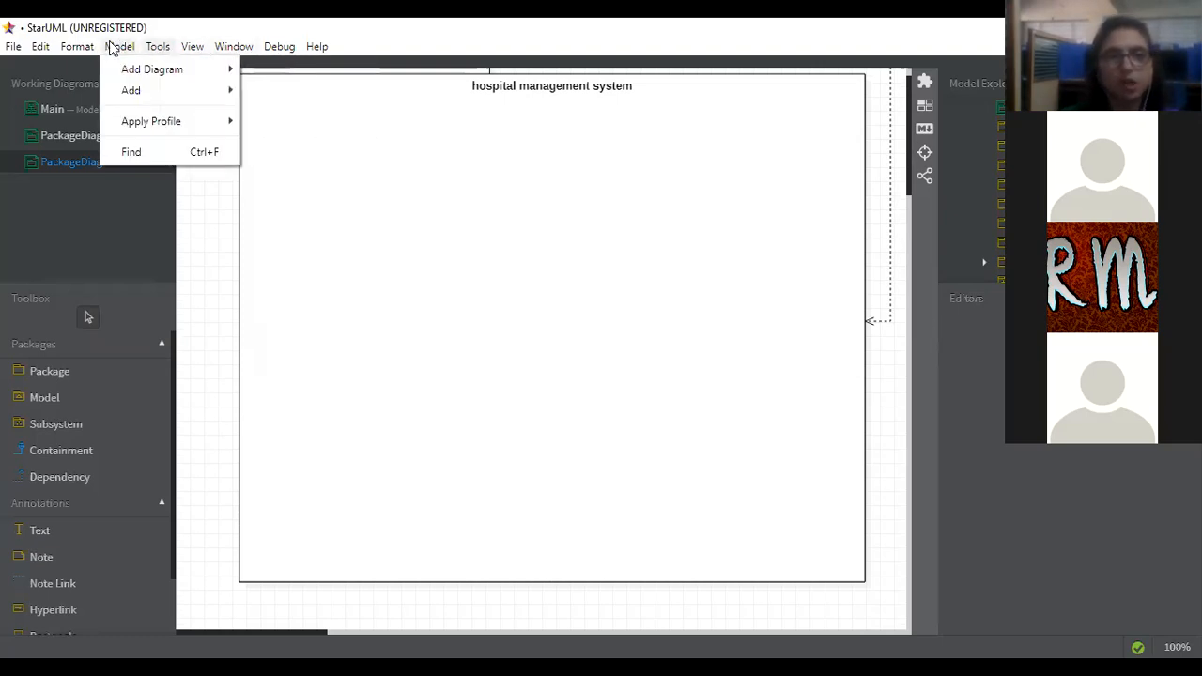
mouse_move(194, 70)
click(281, 89)
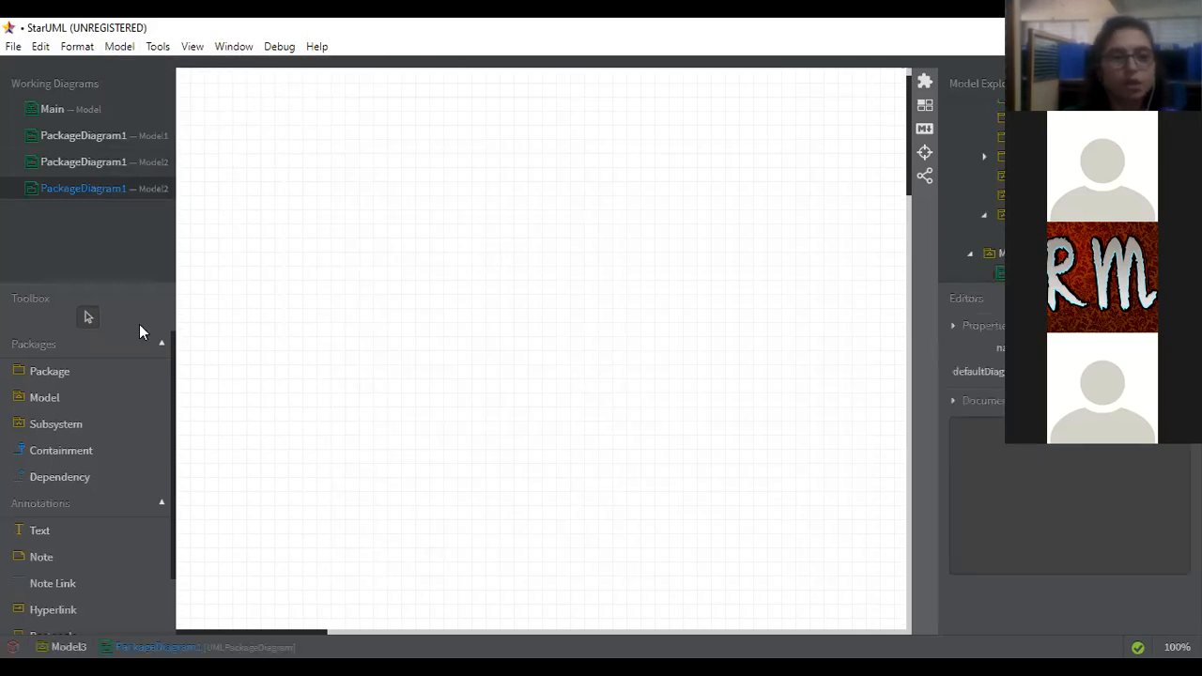
- Place three subsystems with their default names on the new diagram, one near the top and two side by side below it
click(99, 368)
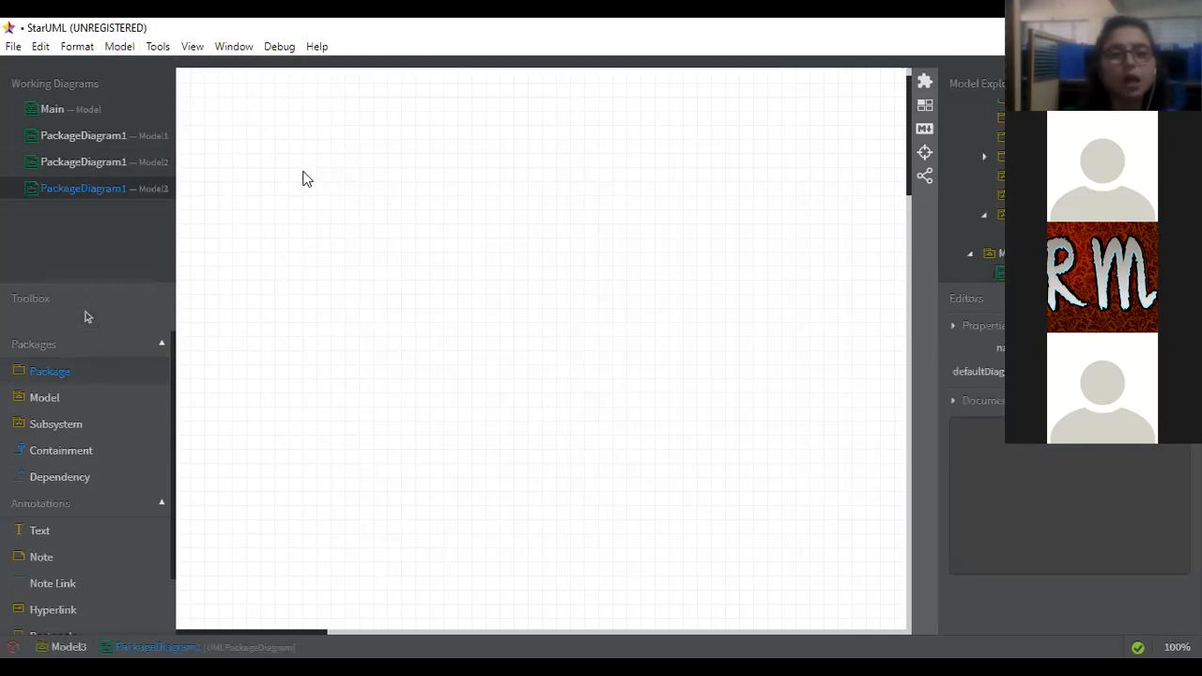
click(91, 424)
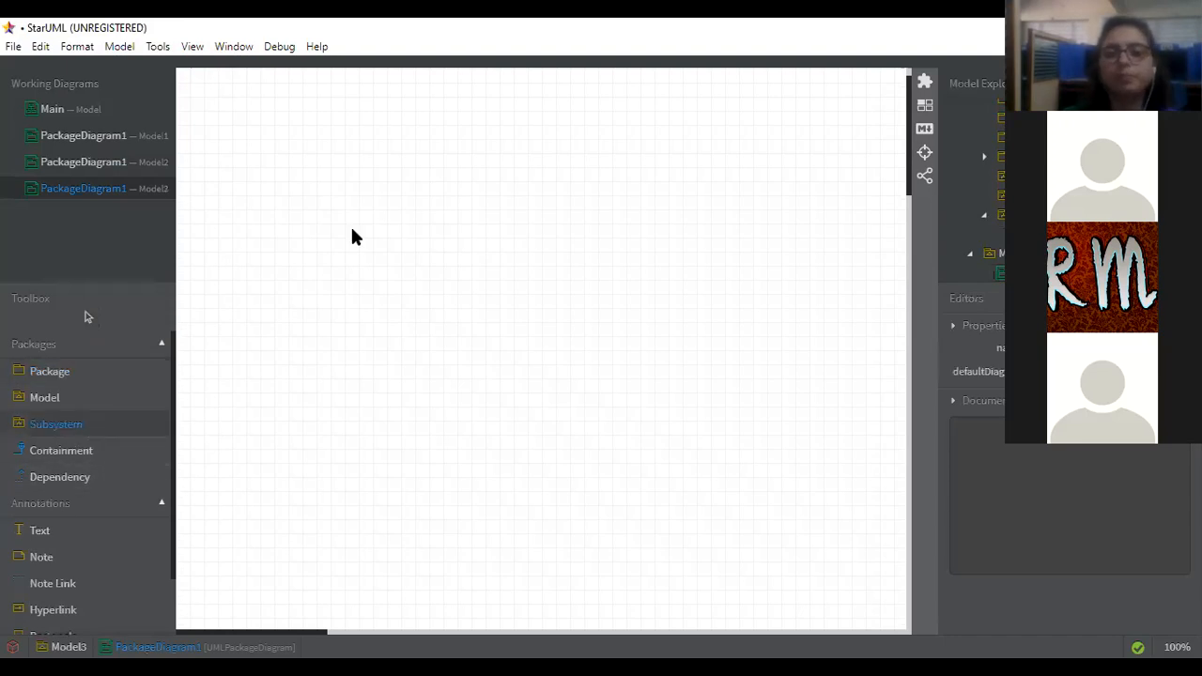
drag(340, 173, 401, 198)
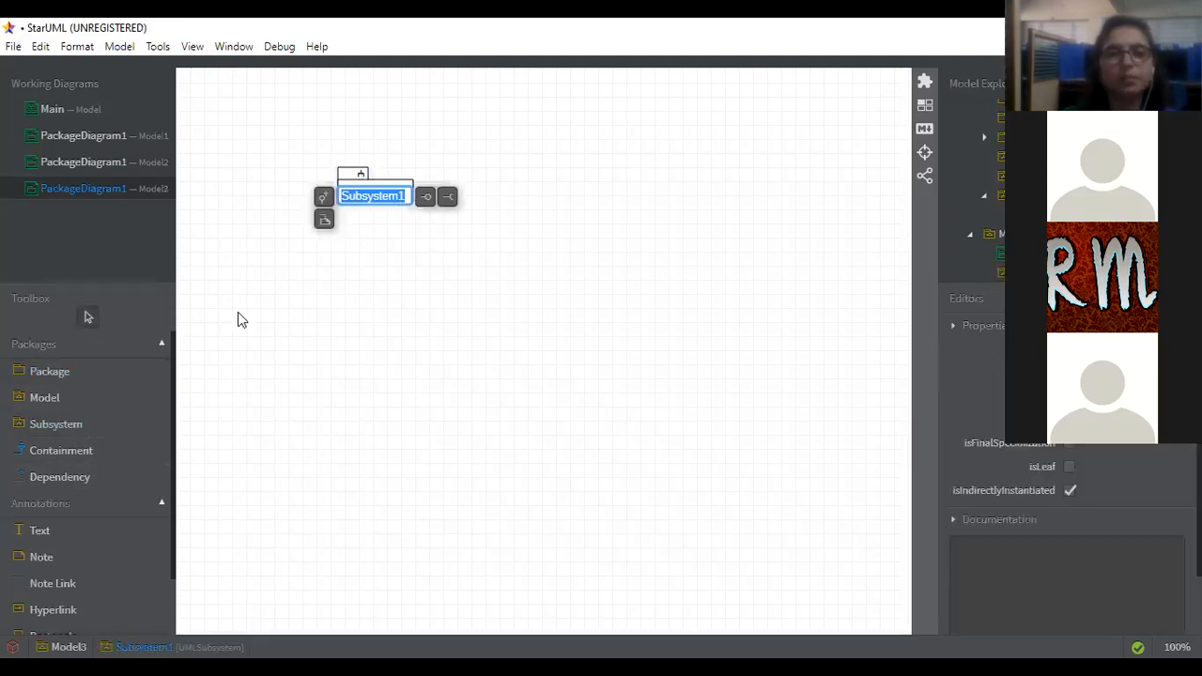
click(84, 430)
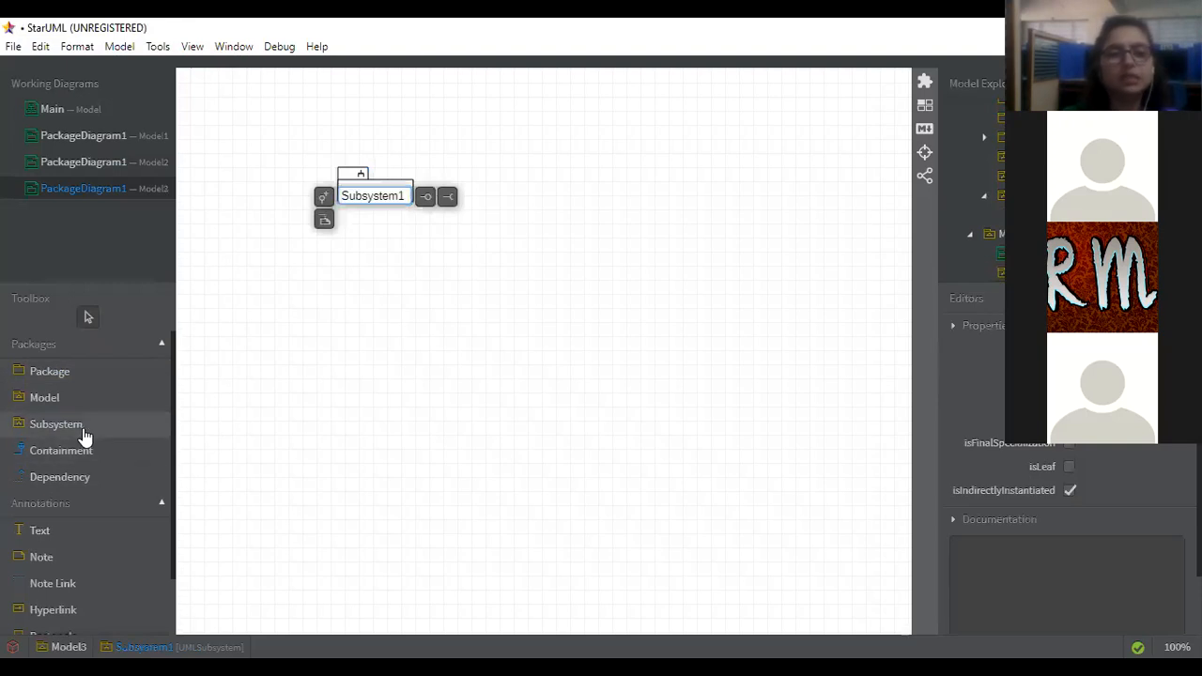
drag(196, 328, 274, 364)
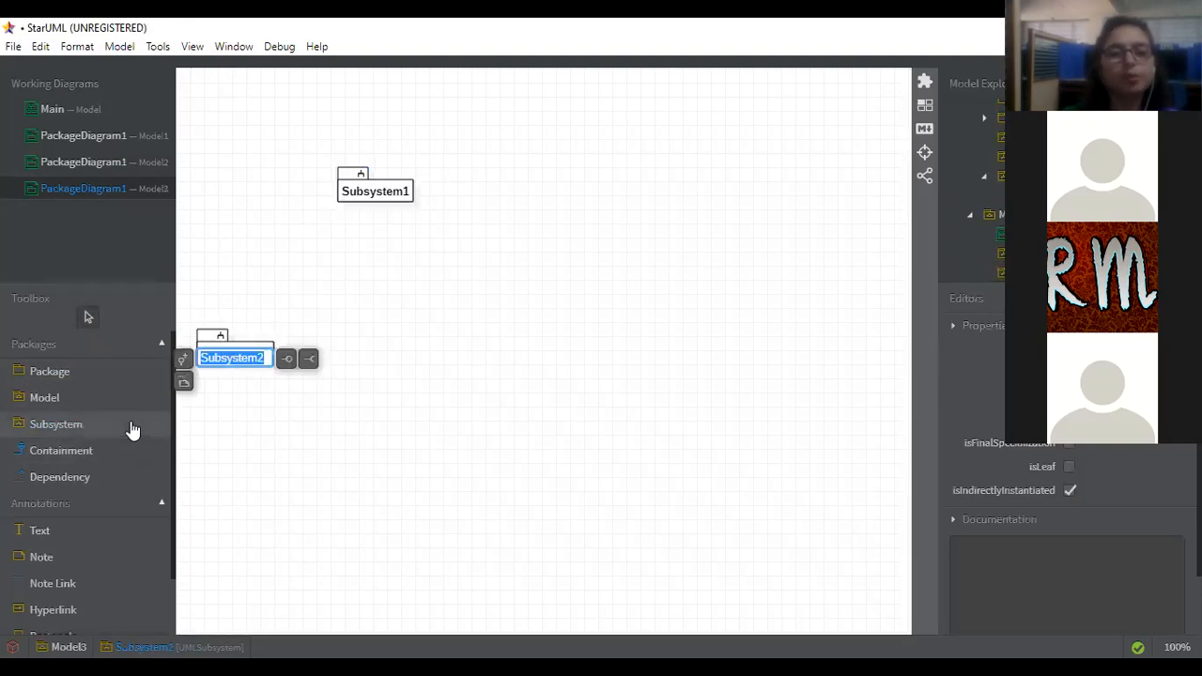
click(91, 428)
drag(394, 347, 497, 356)
click(570, 368)
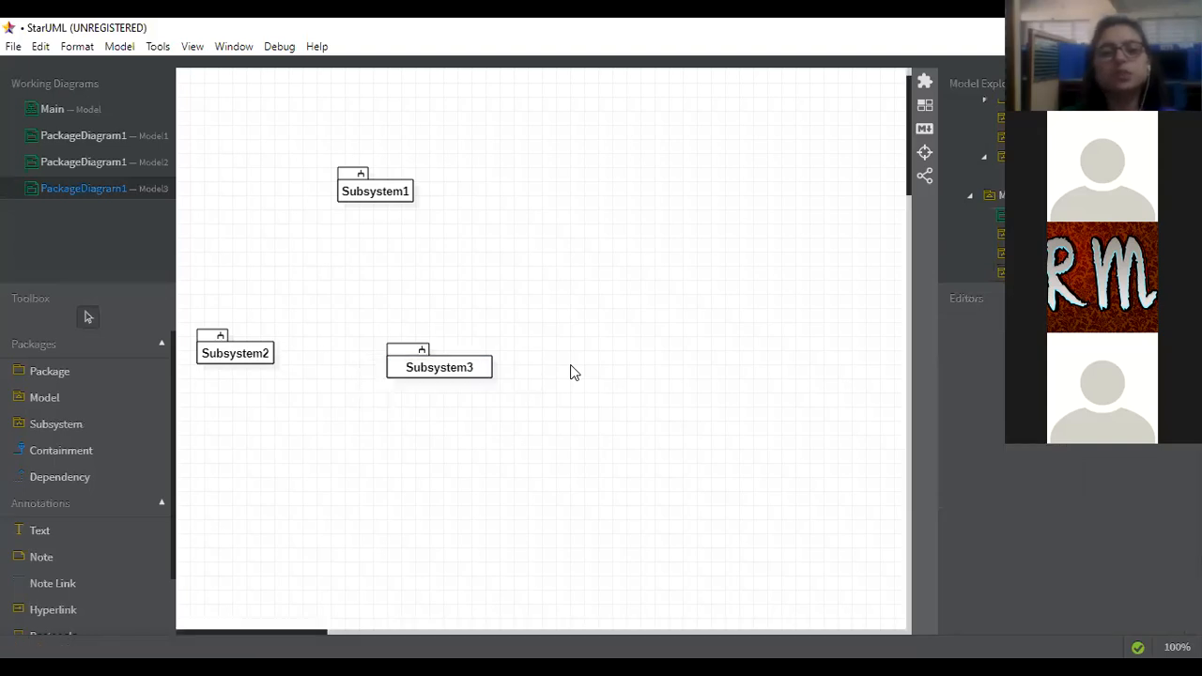
- Draw containment links from Subsystem2 and Subsystem3 up to Subsystem1, making Subsystem1 the container
click(80, 451)
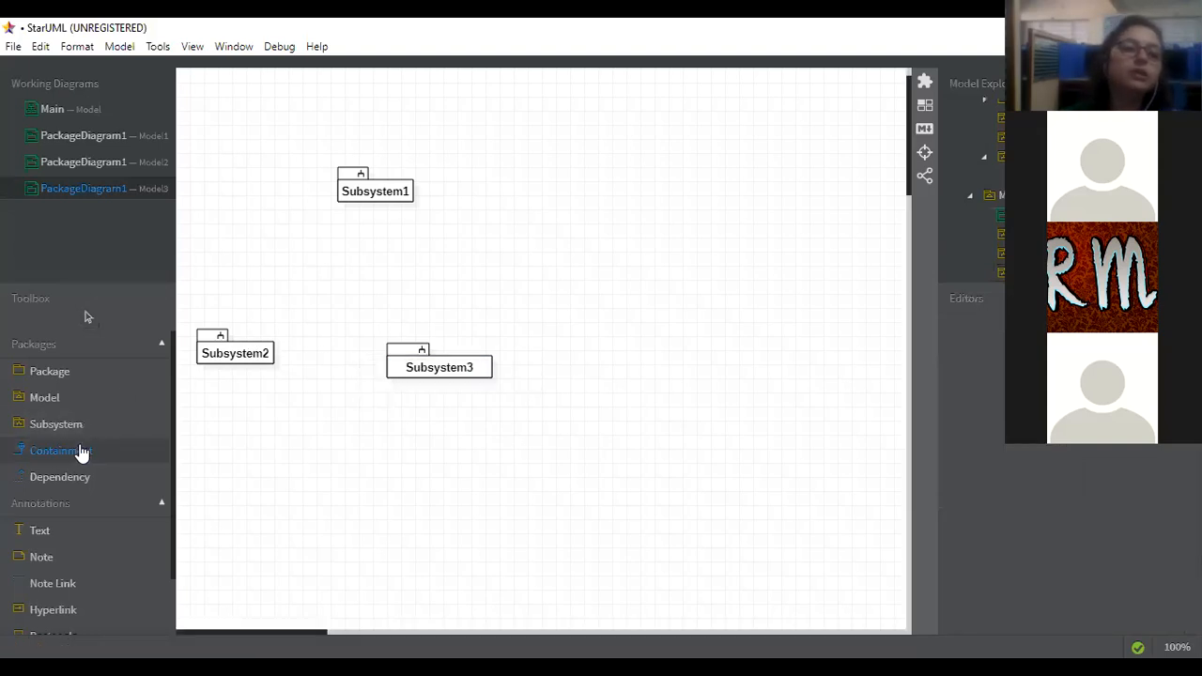
drag(260, 344, 357, 203)
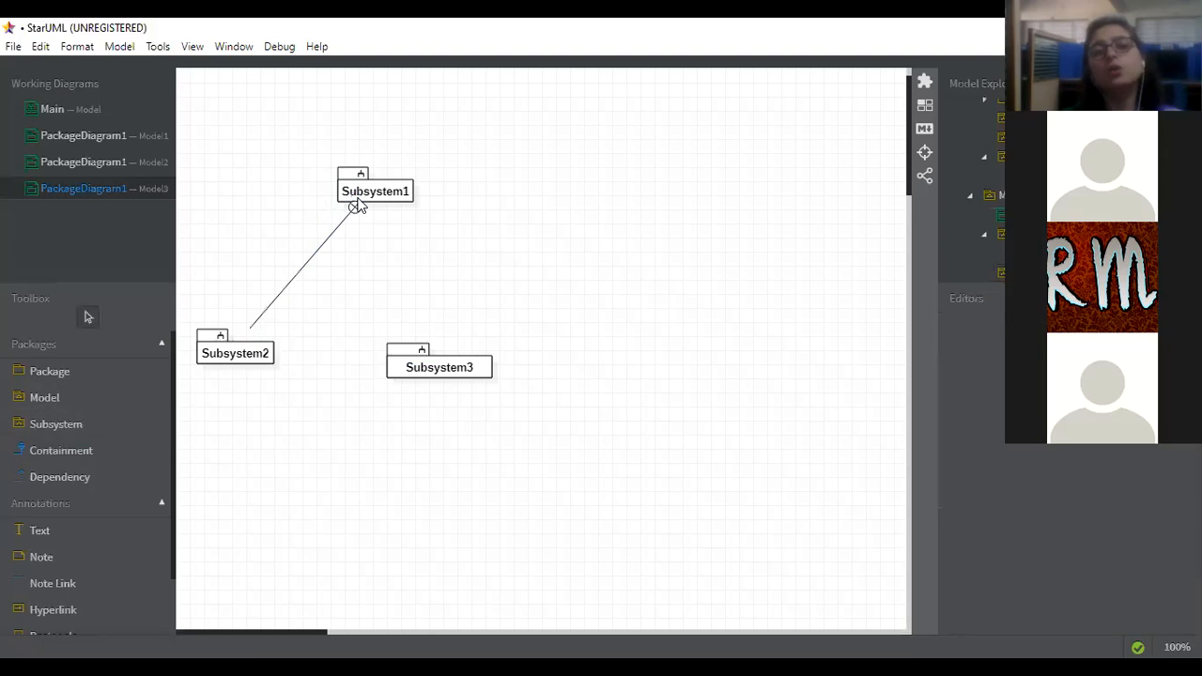
click(67, 452)
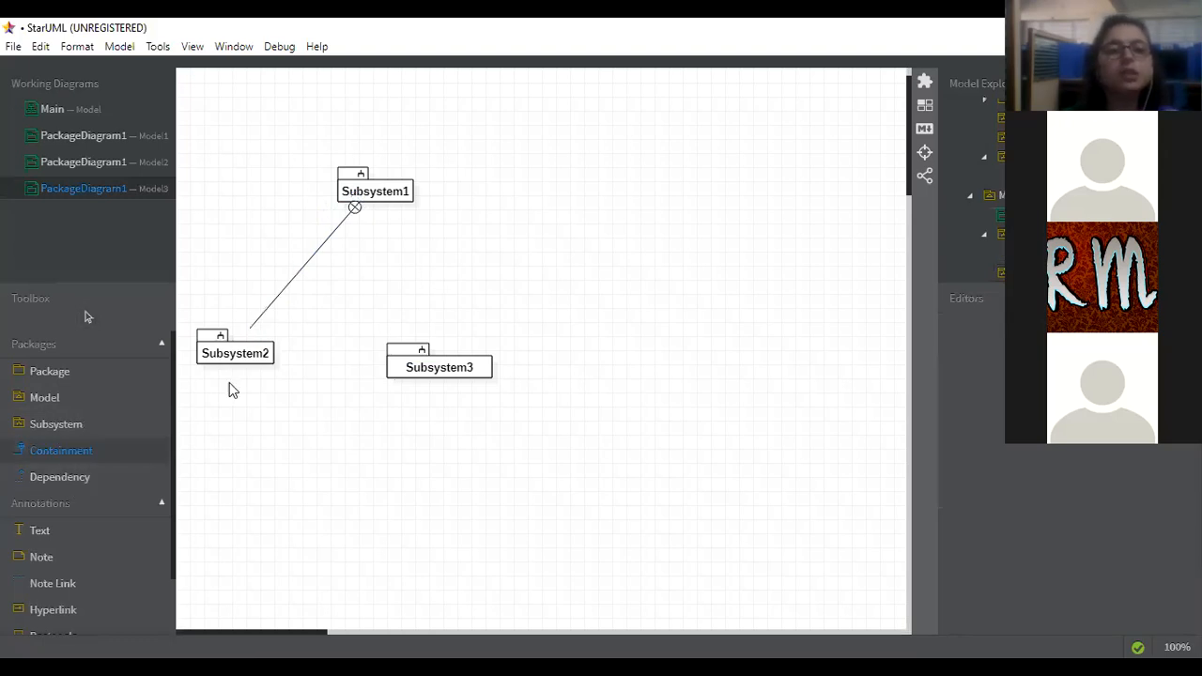
drag(413, 355, 360, 210)
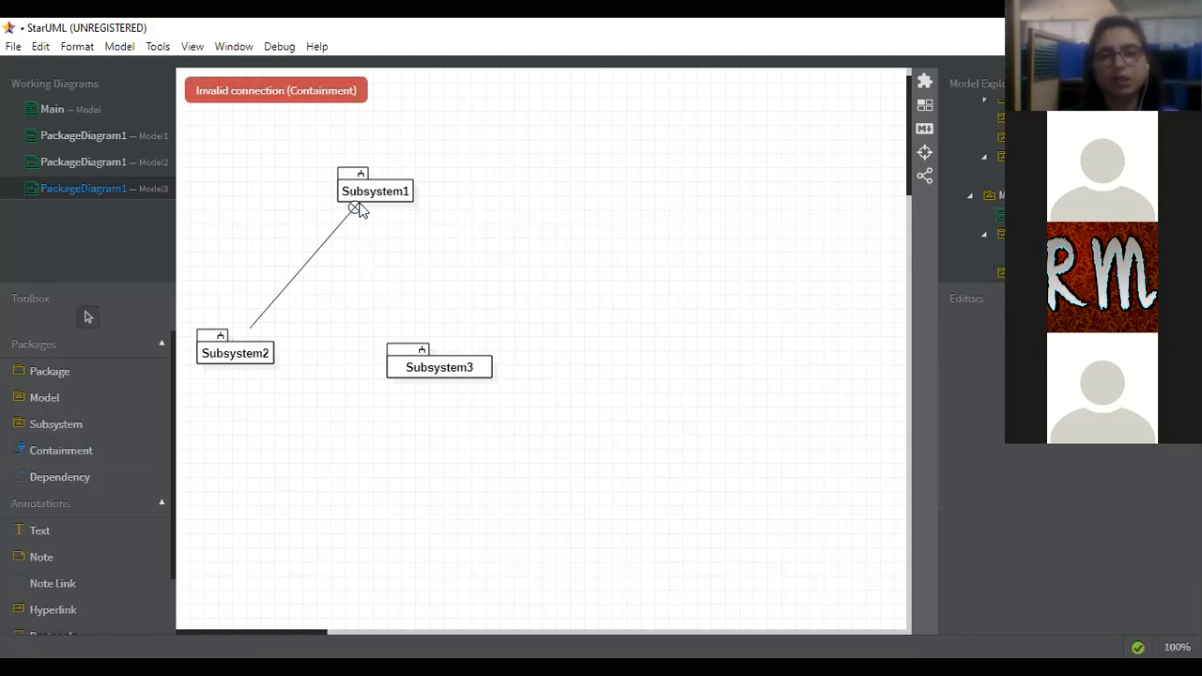
click(107, 444)
click(460, 374)
click(107, 451)
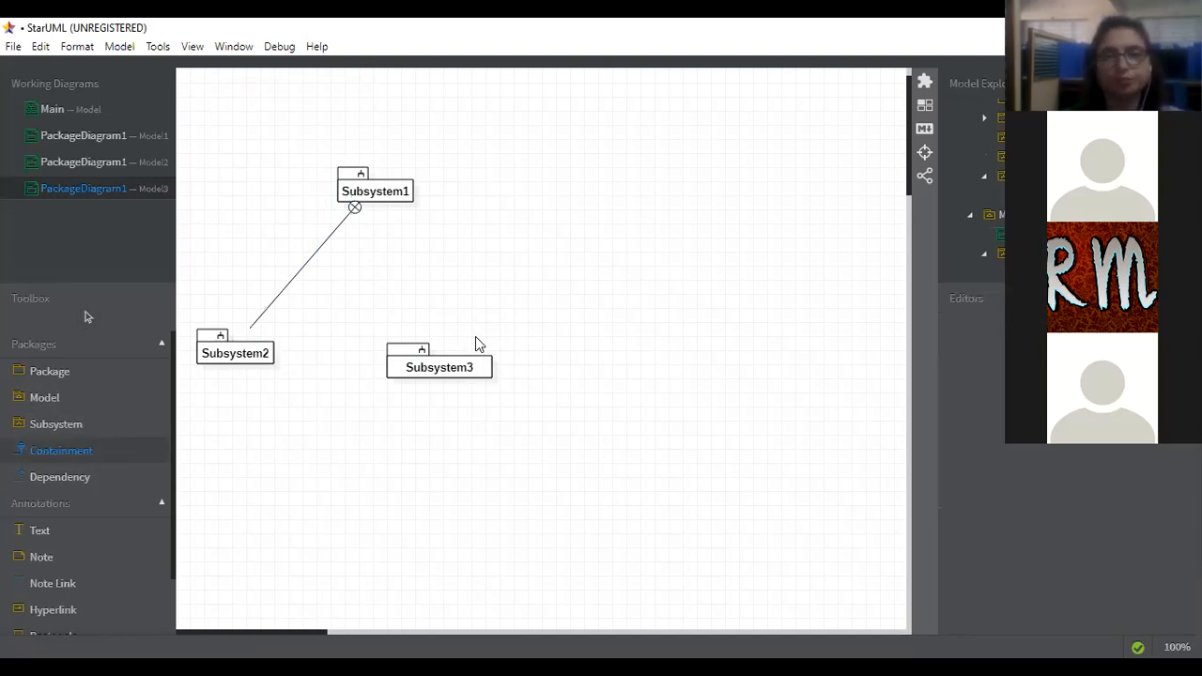
drag(472, 366, 394, 211)
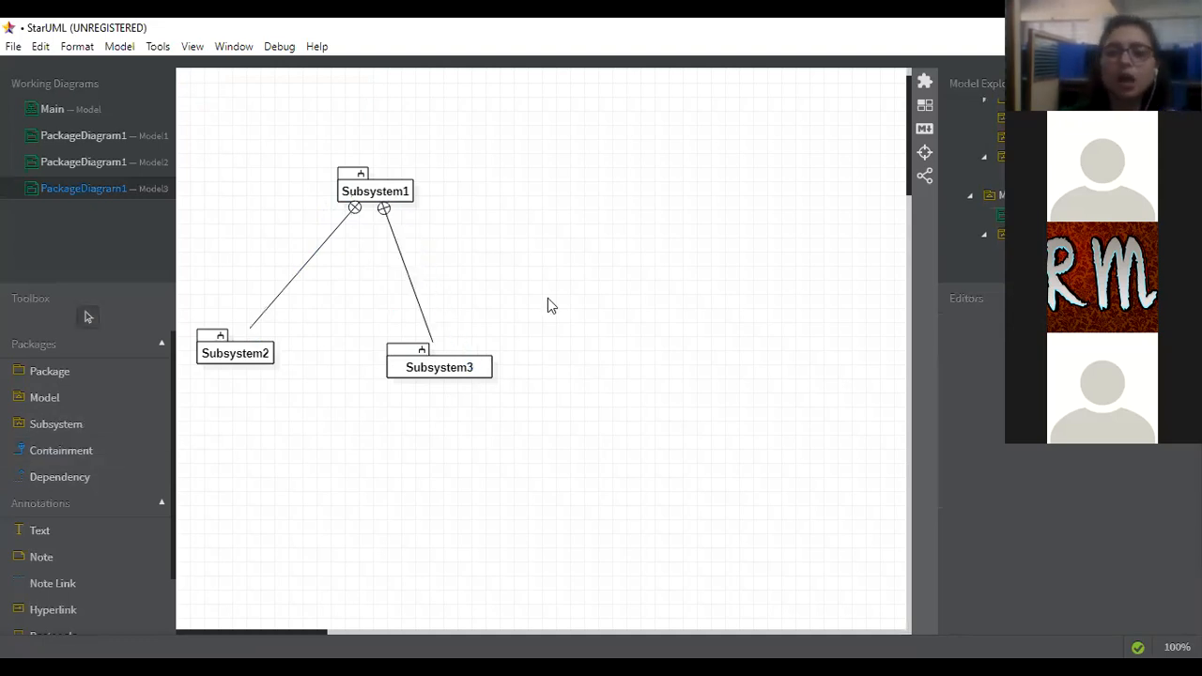
- Rename Subsystem1 as staff, Subsystem2 as admin and Subsystem3 as doctor
double_click(383, 191)
text(staff)
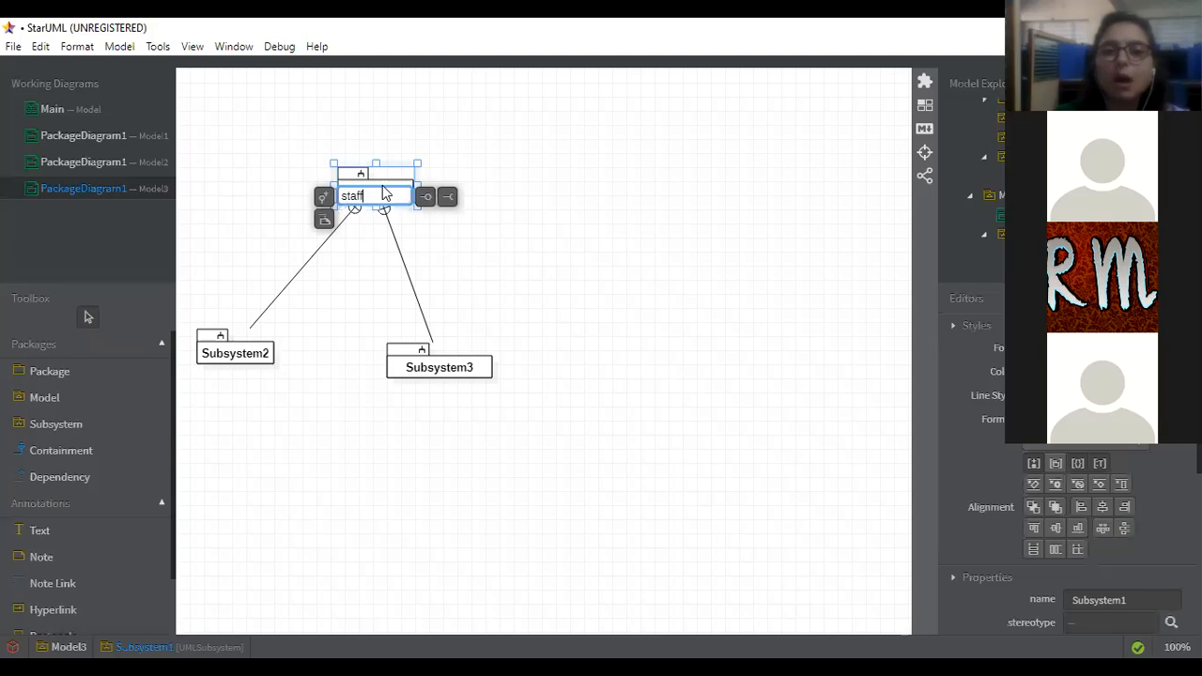
click(533, 265)
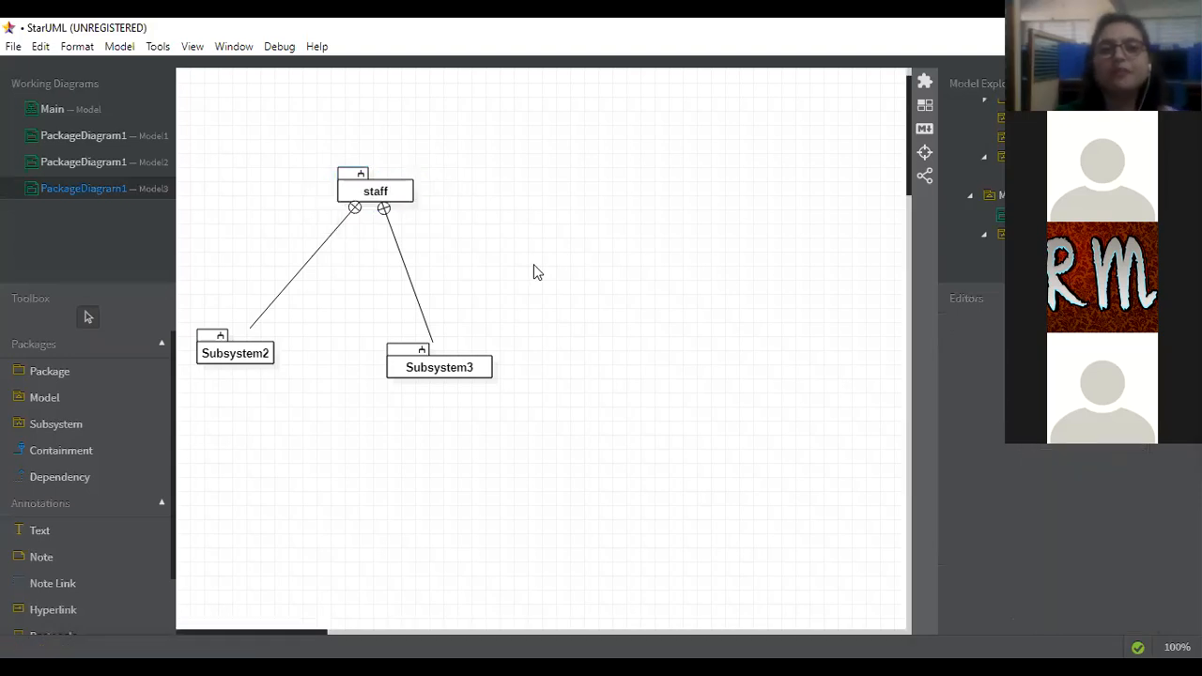
double_click(266, 354)
text(ac)
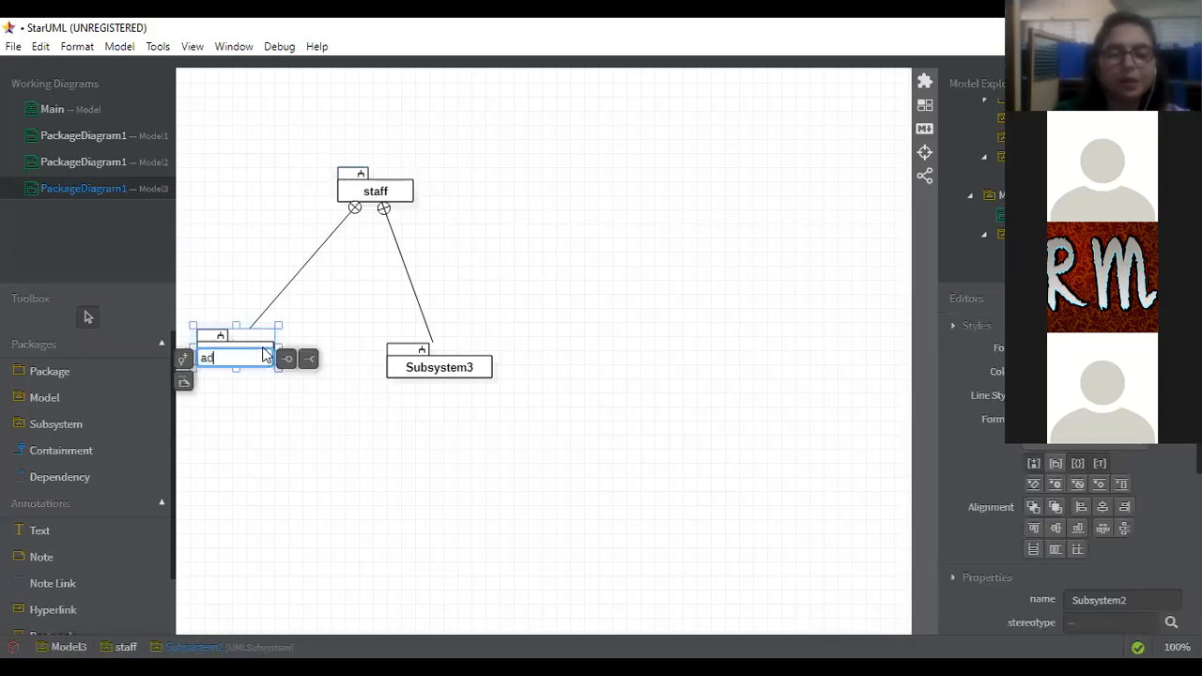
double_click(429, 371)
text(doct)
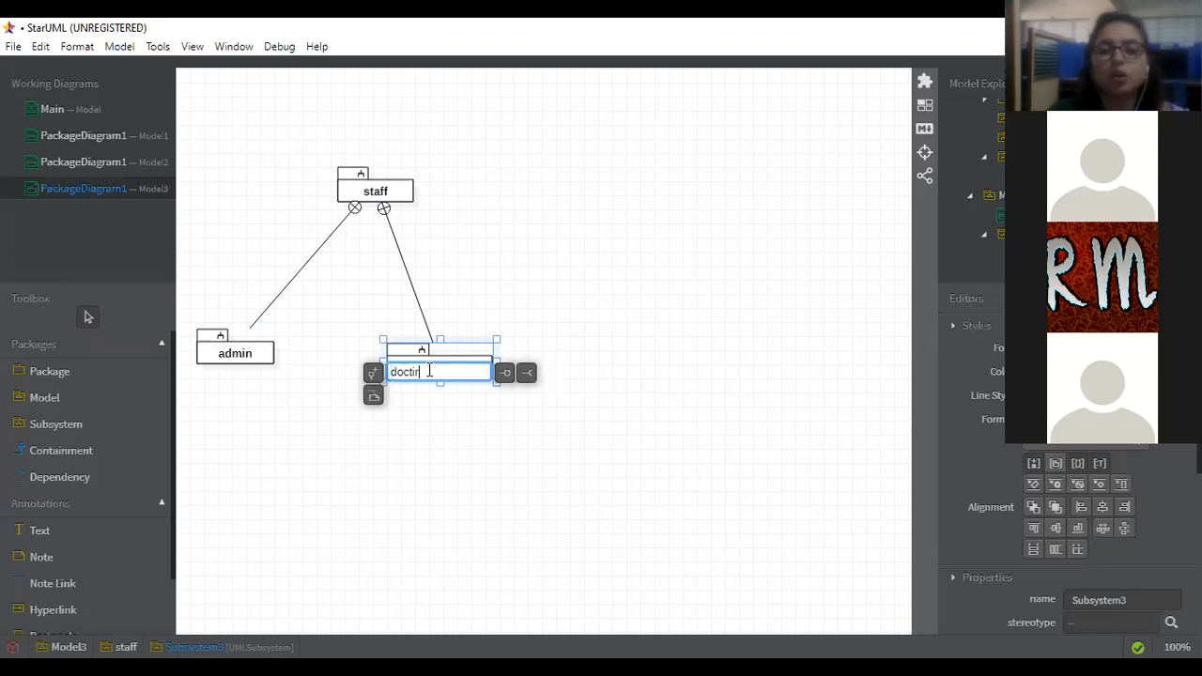
text(or)
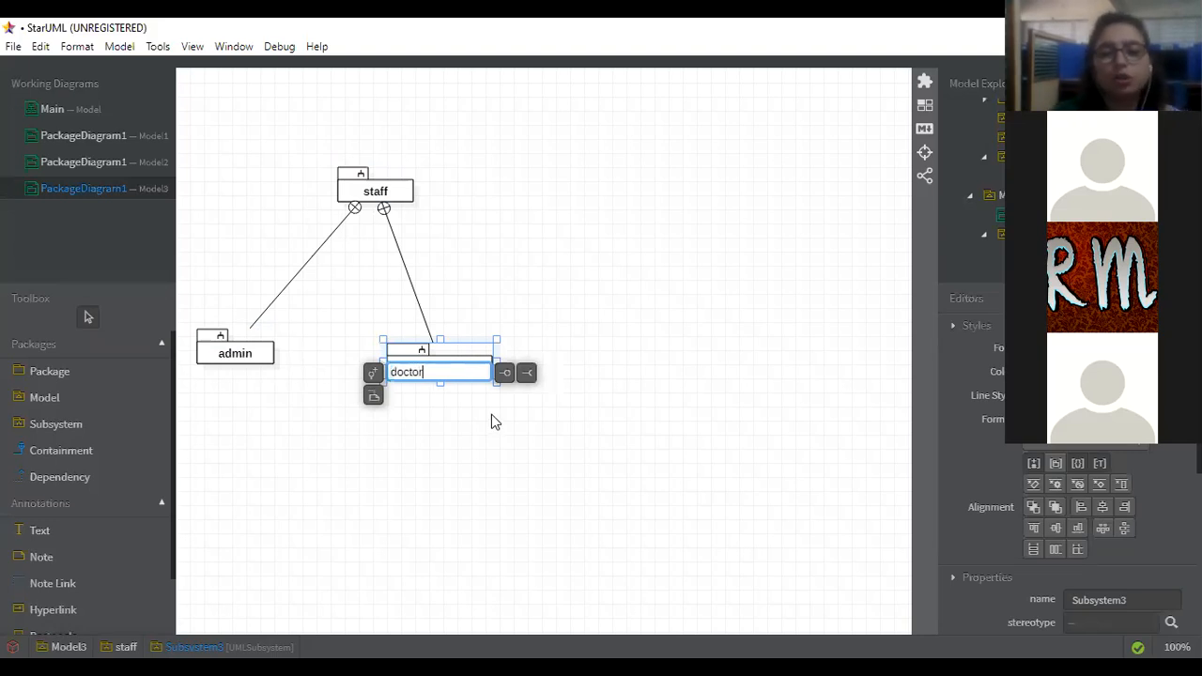
click(612, 500)
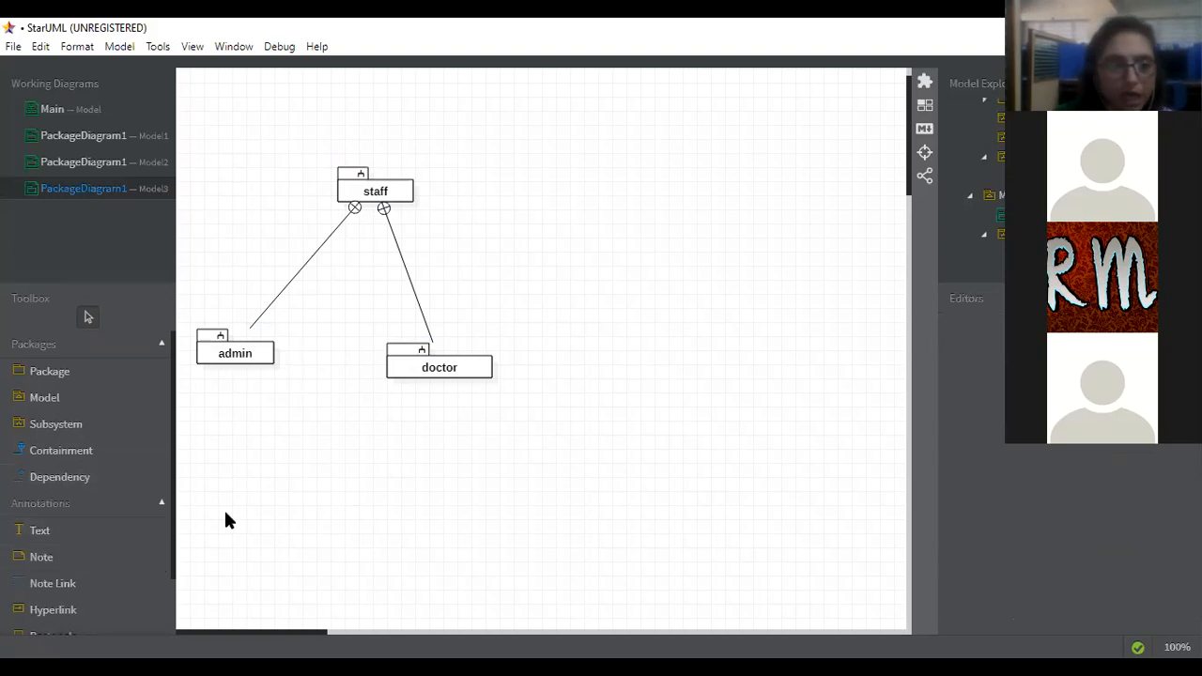
- Add a package named GUI and place it to the right of the staff subsystem
click(65, 373)
drag(310, 436, 400, 513)
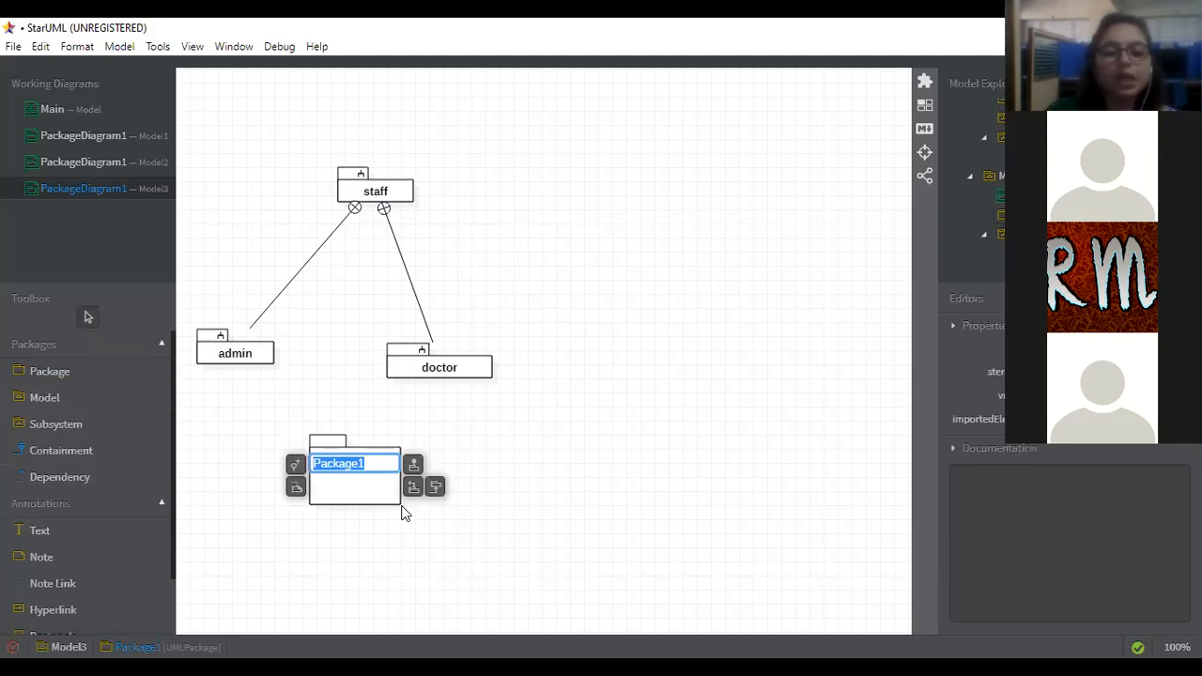
text(GUI)
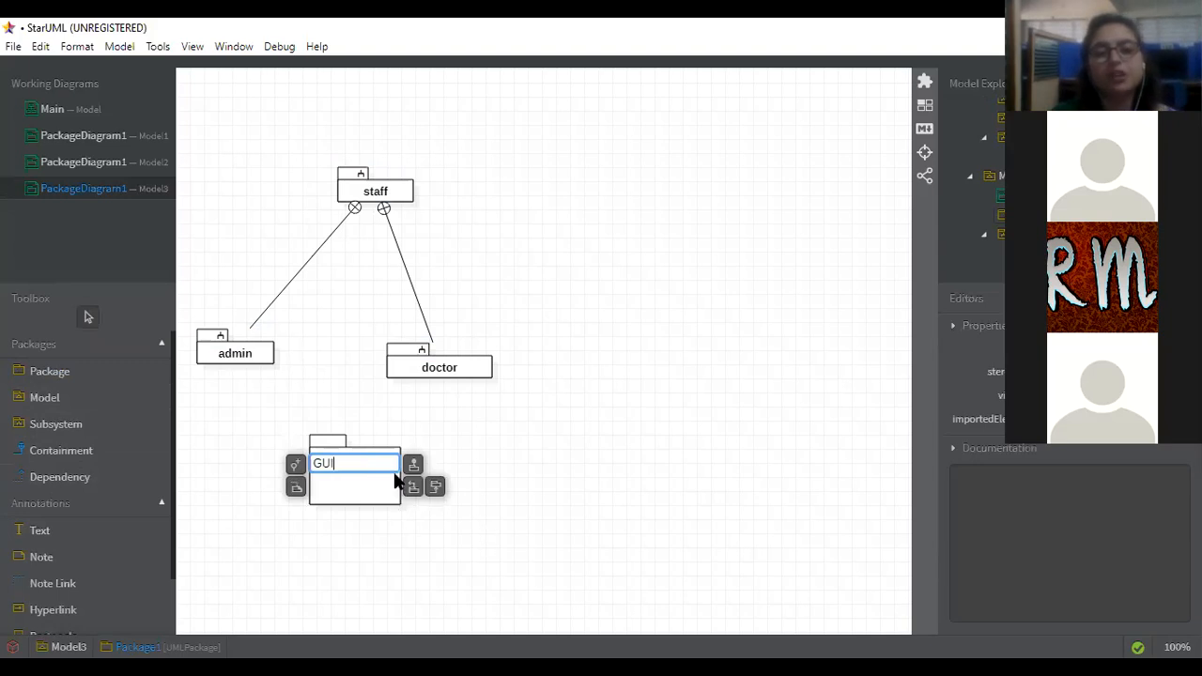
click(429, 548)
drag(367, 459, 702, 245)
- Add a package named patient below GUI and draw an unnamed dependency from GUI to patient
click(78, 371)
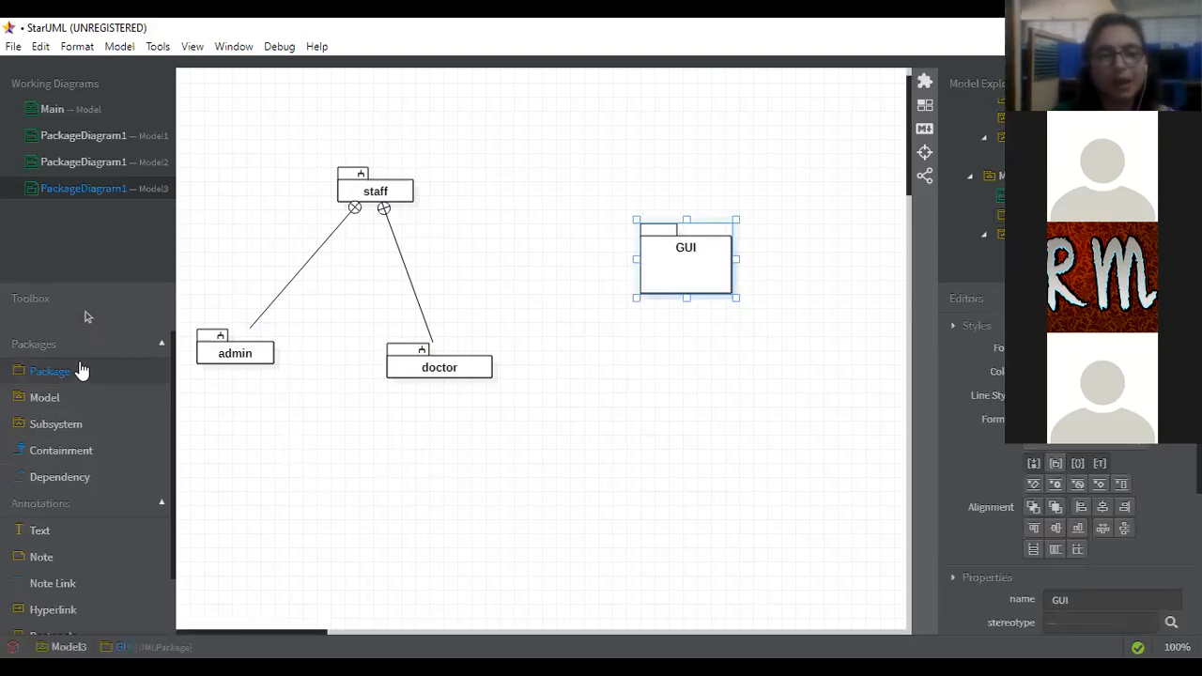
drag(550, 394, 668, 460)
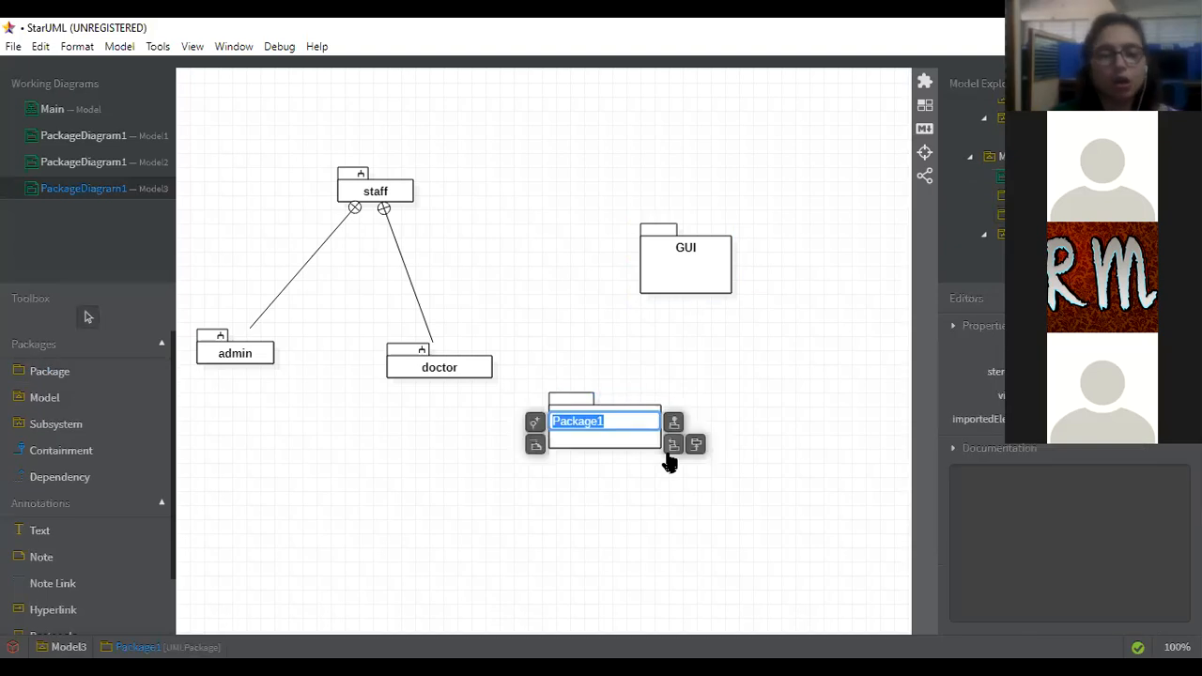
text(patient)
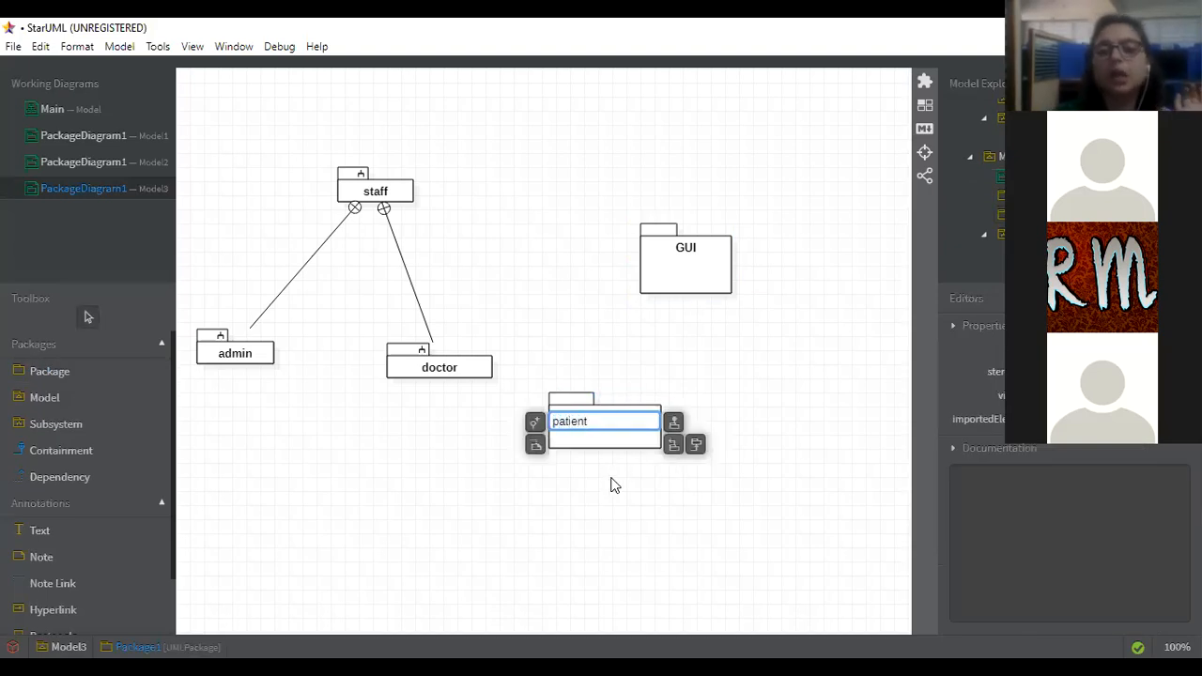
click(610, 485)
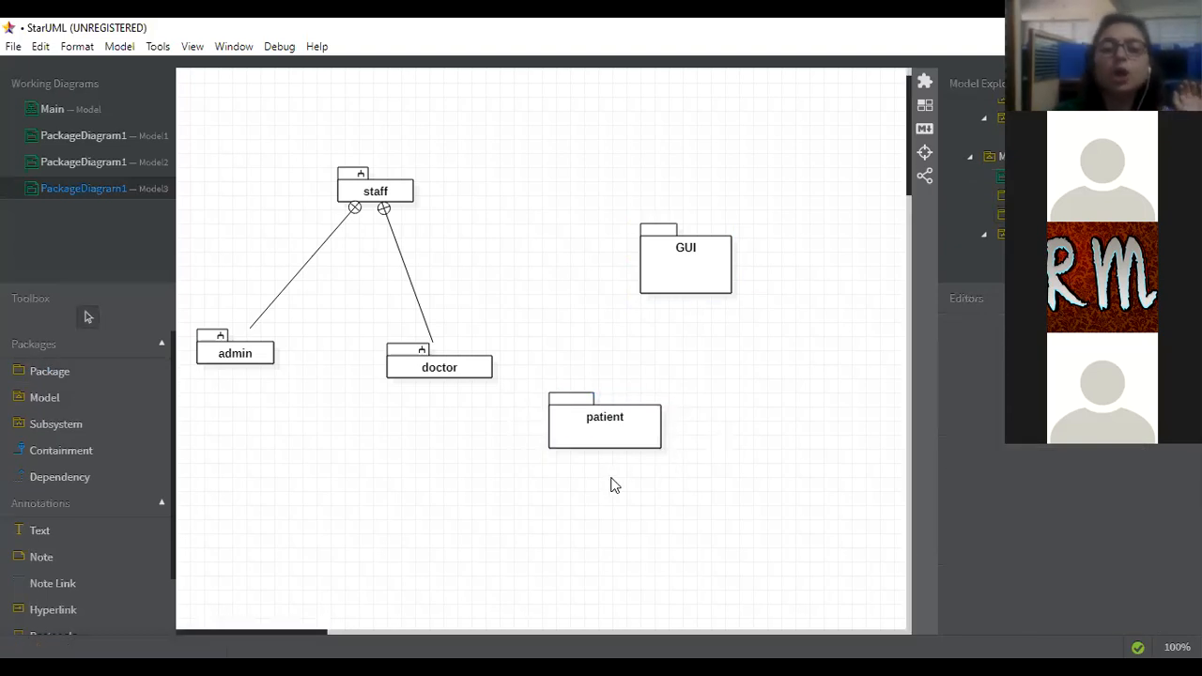
click(47, 484)
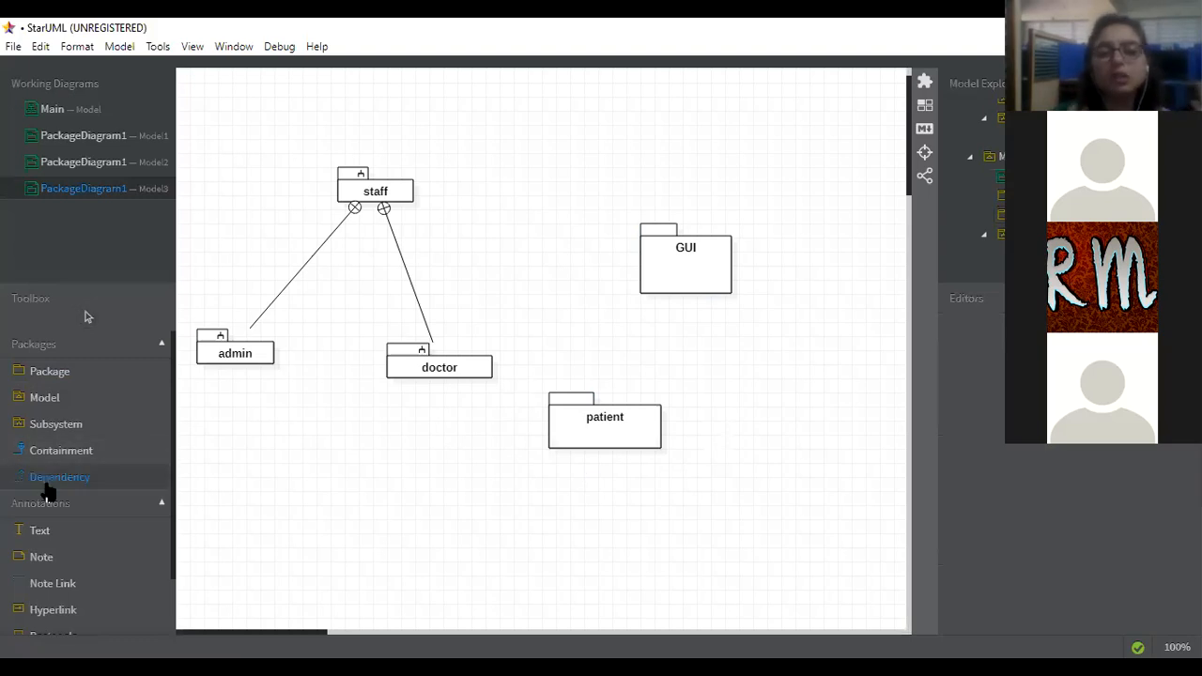
drag(666, 298, 626, 410)
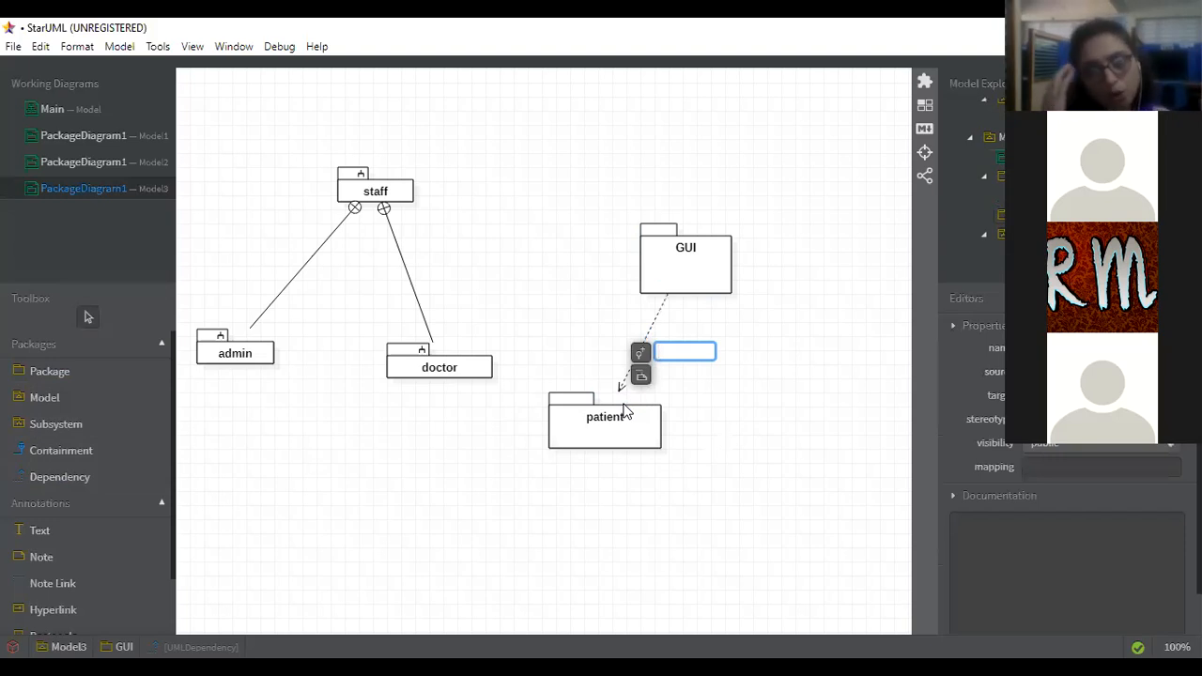
click(683, 496)
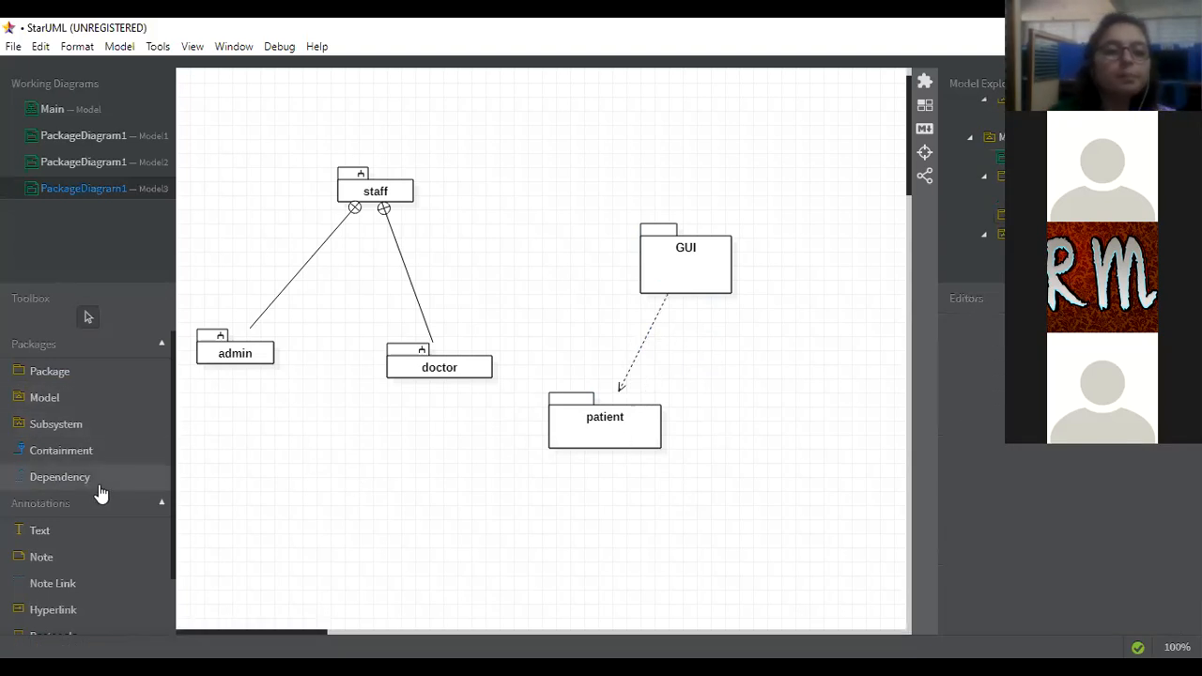
- Add a package named database below patient and draw an unnamed dependency from patient to database
click(72, 372)
click(594, 567)
text(database)
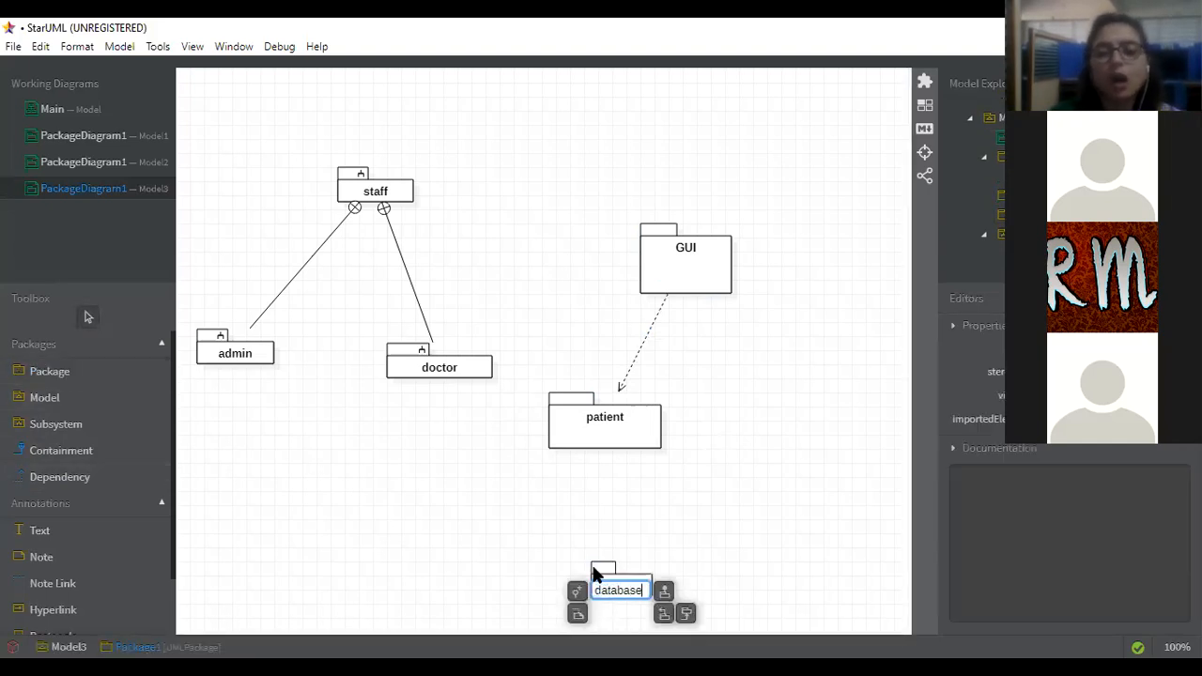
click(501, 550)
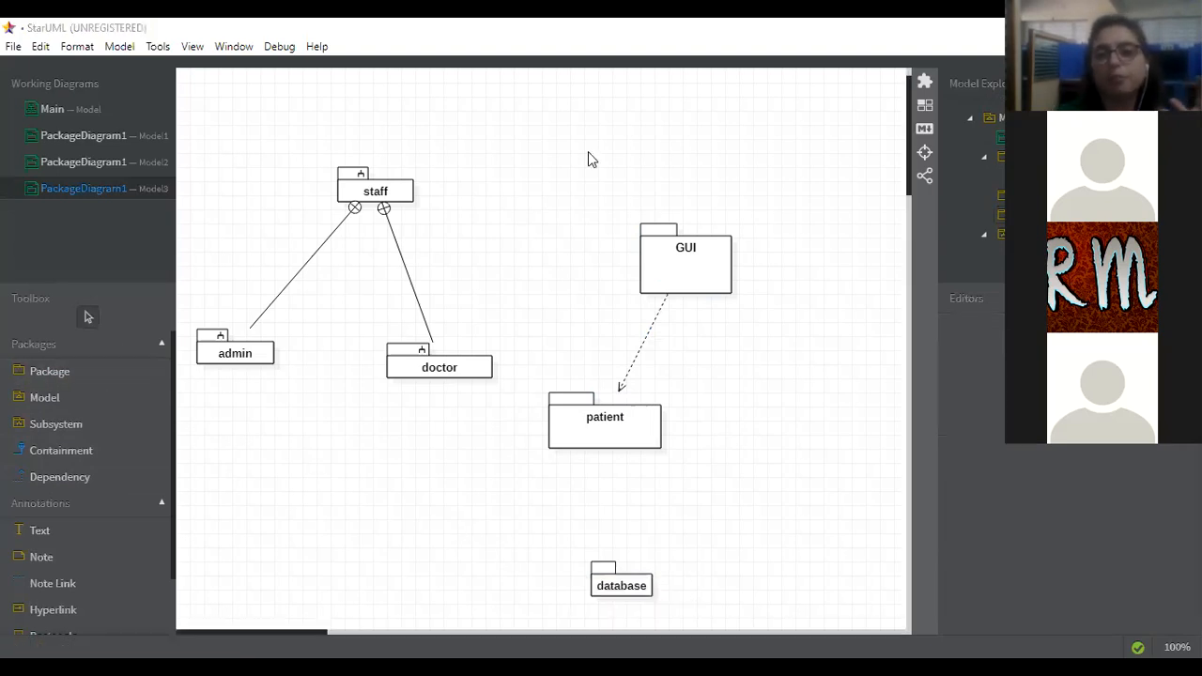
click(683, 122)
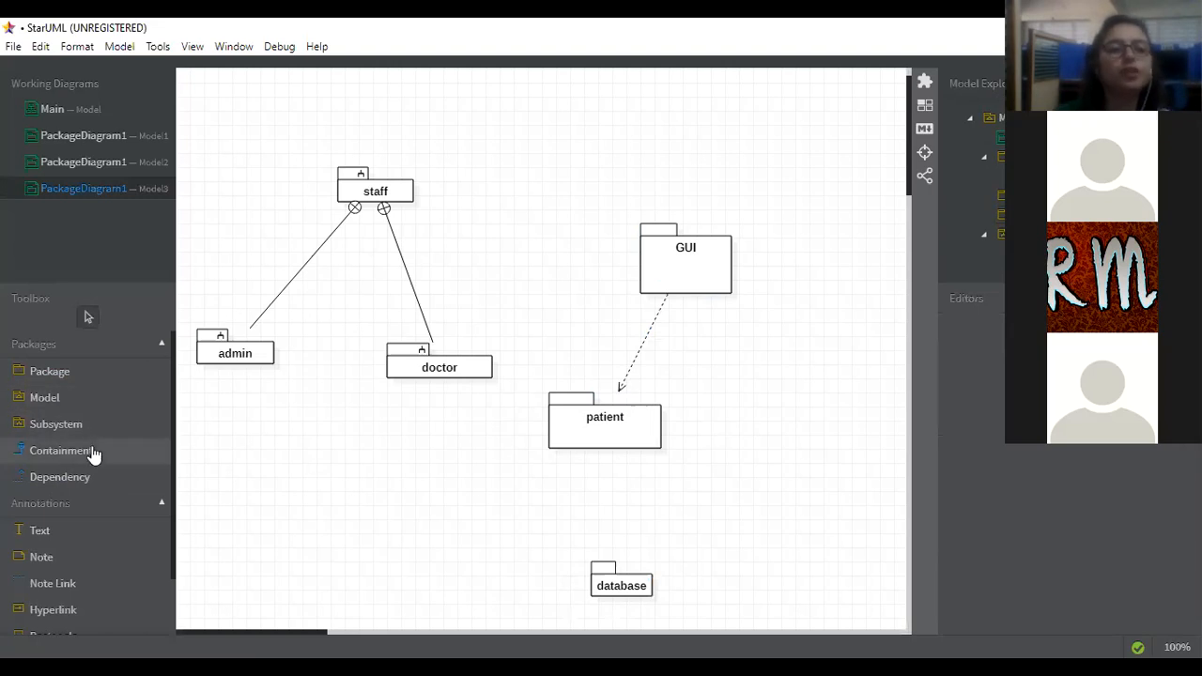
click(91, 479)
drag(610, 432, 619, 582)
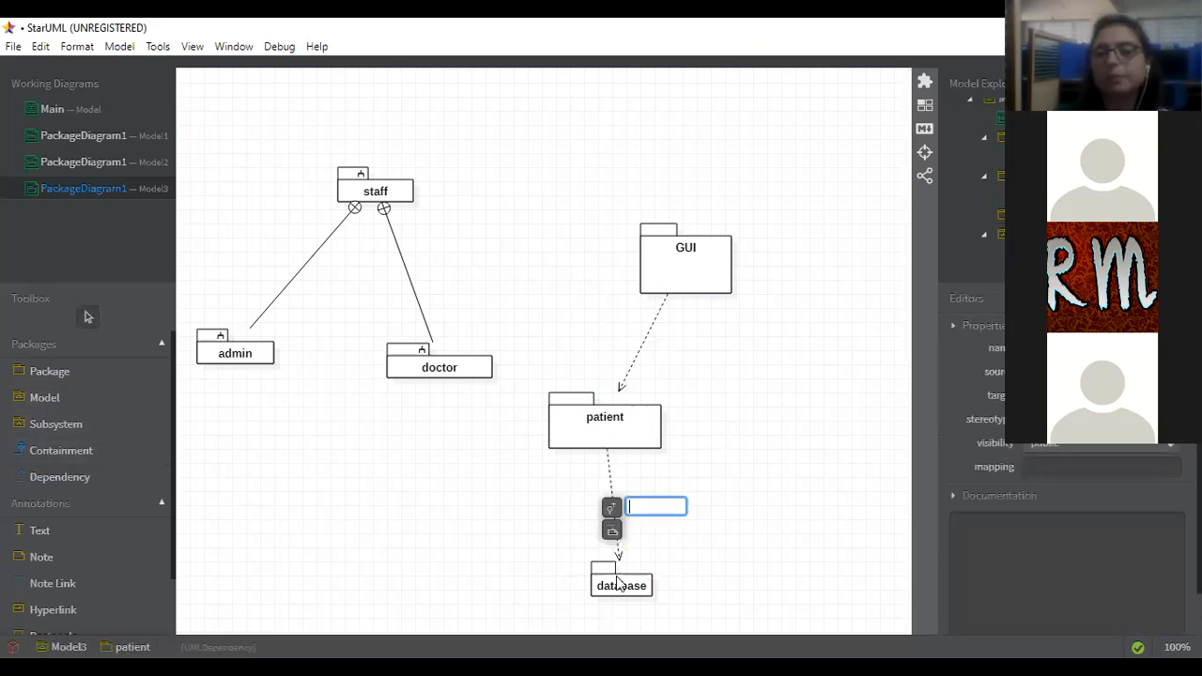
click(532, 563)
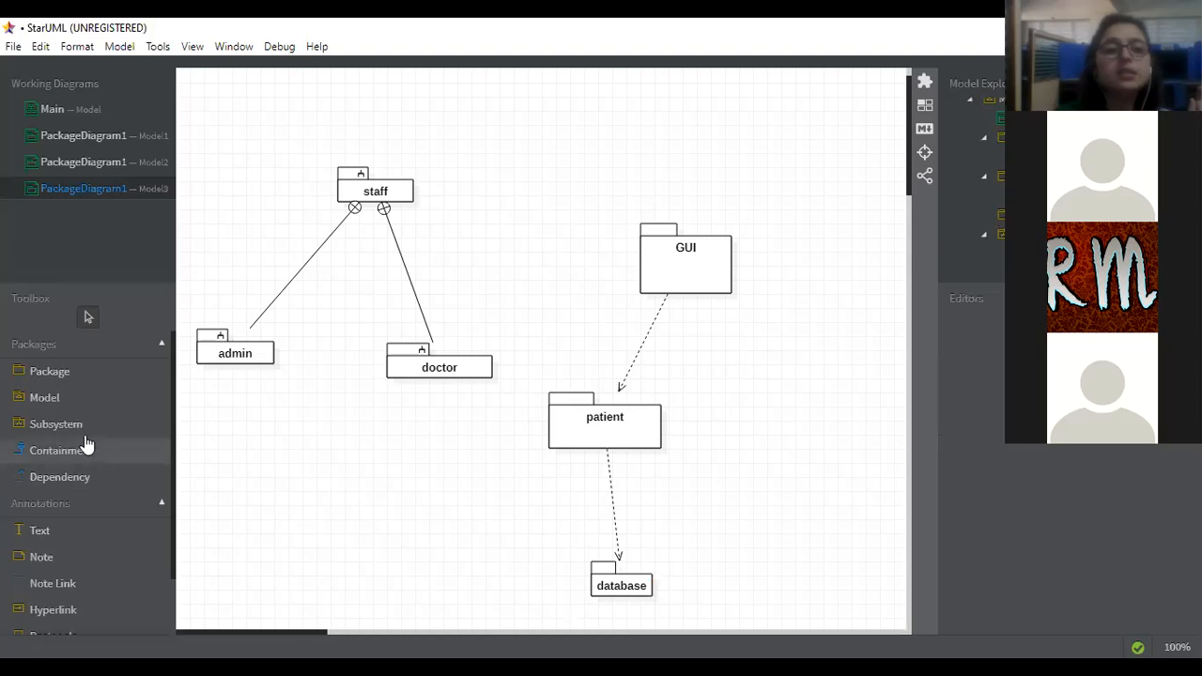
- Add a package named pharma to the right of patient and draw a dependency from pharma to database
click(60, 397)
click(58, 373)
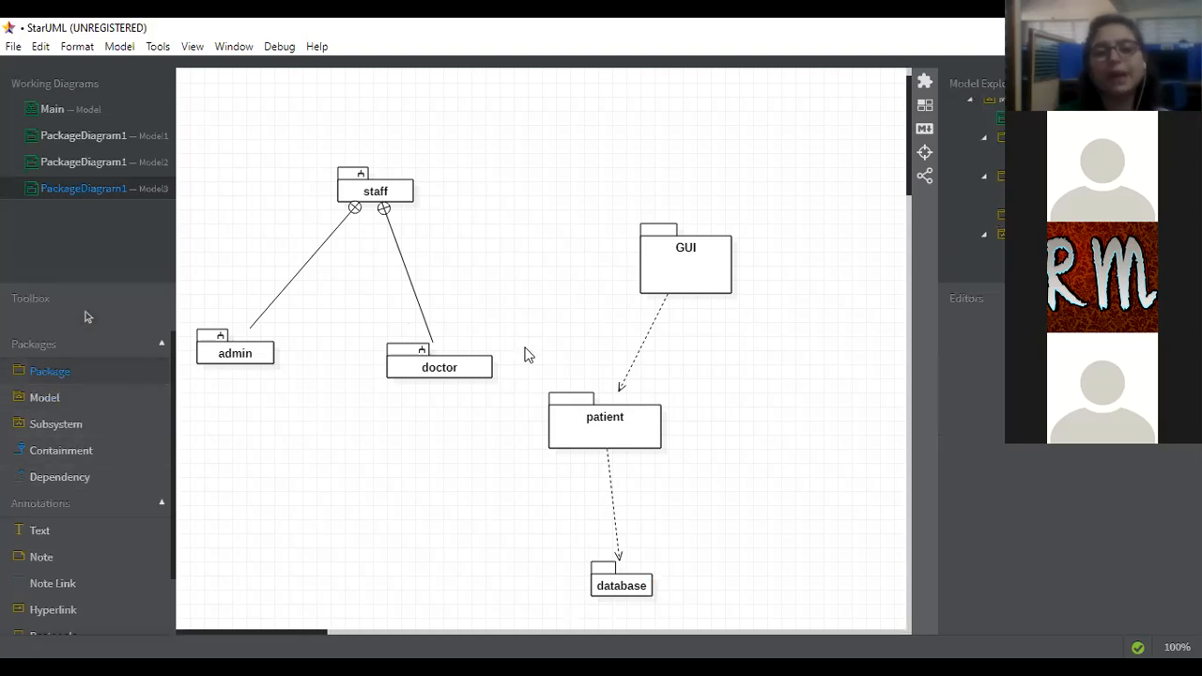
click(790, 375)
text(pharma)
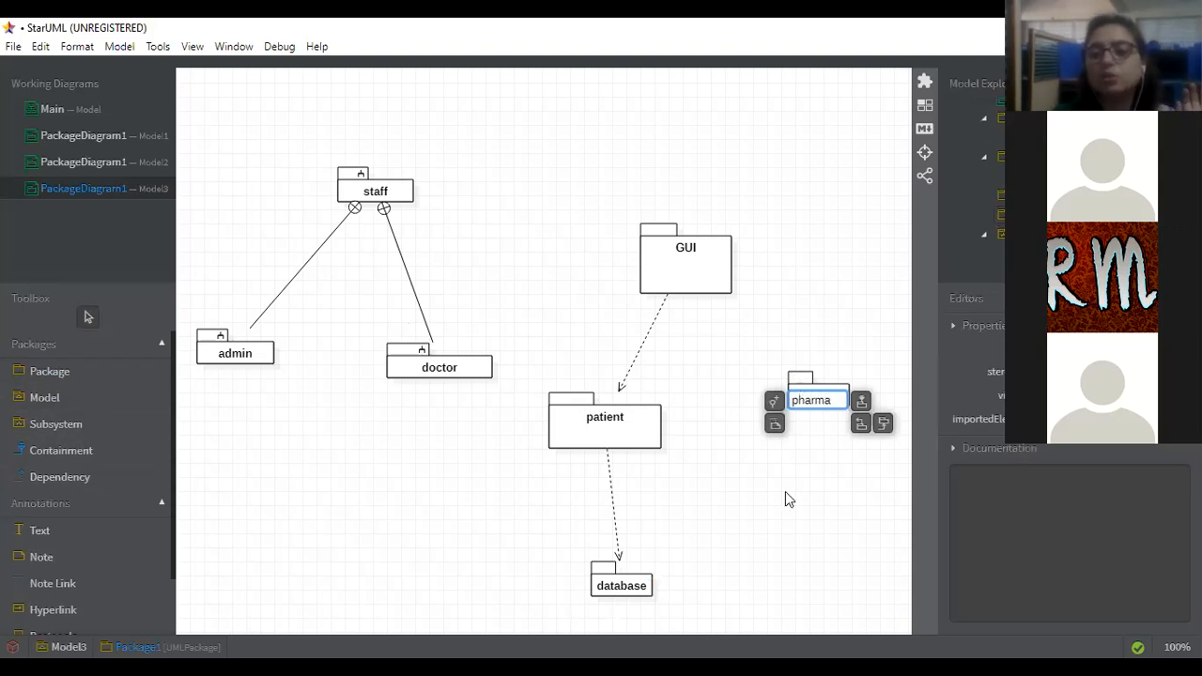
click(695, 146)
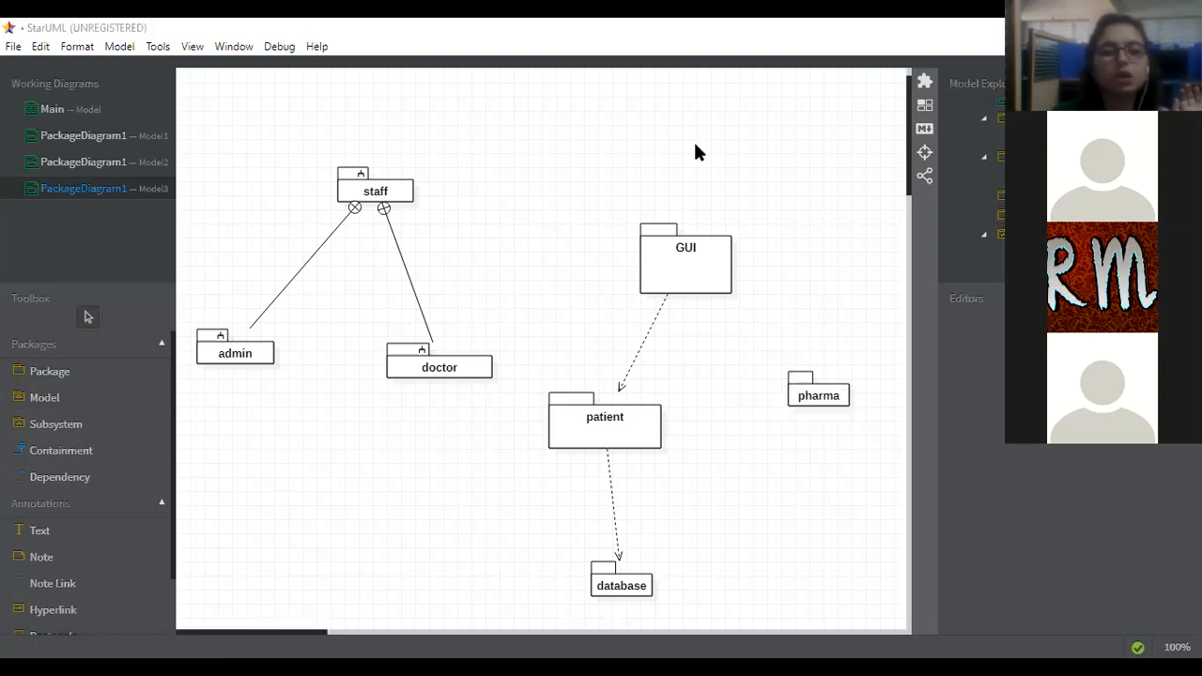
click(56, 477)
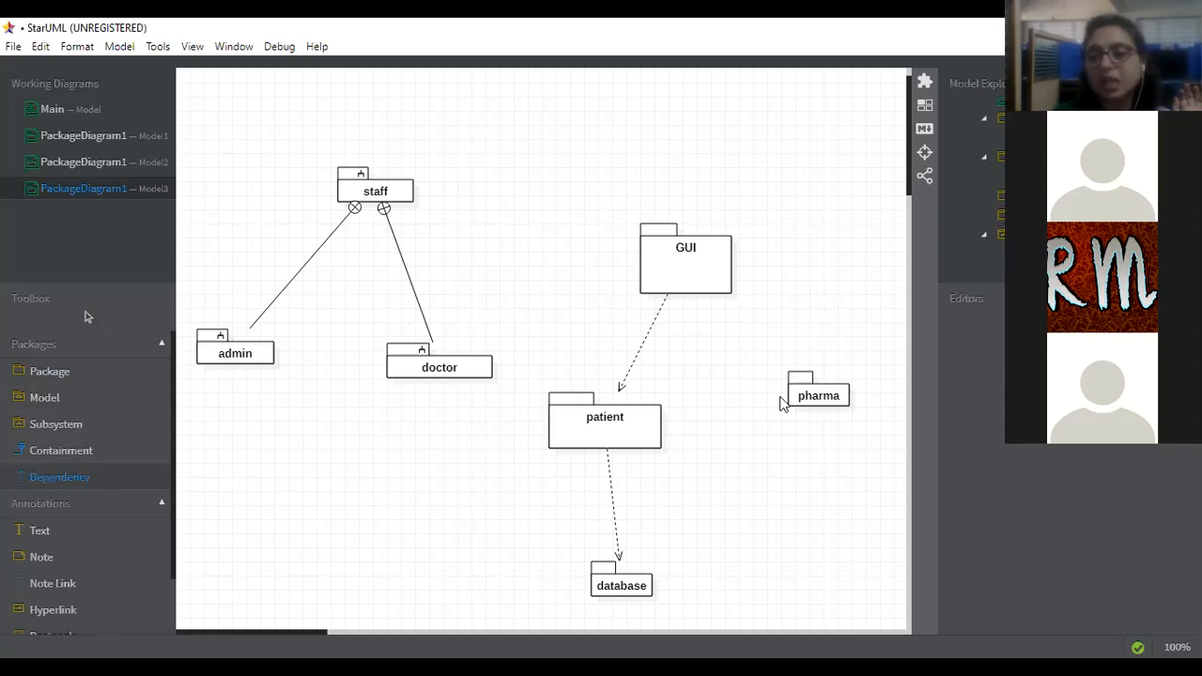
drag(796, 402, 638, 580)
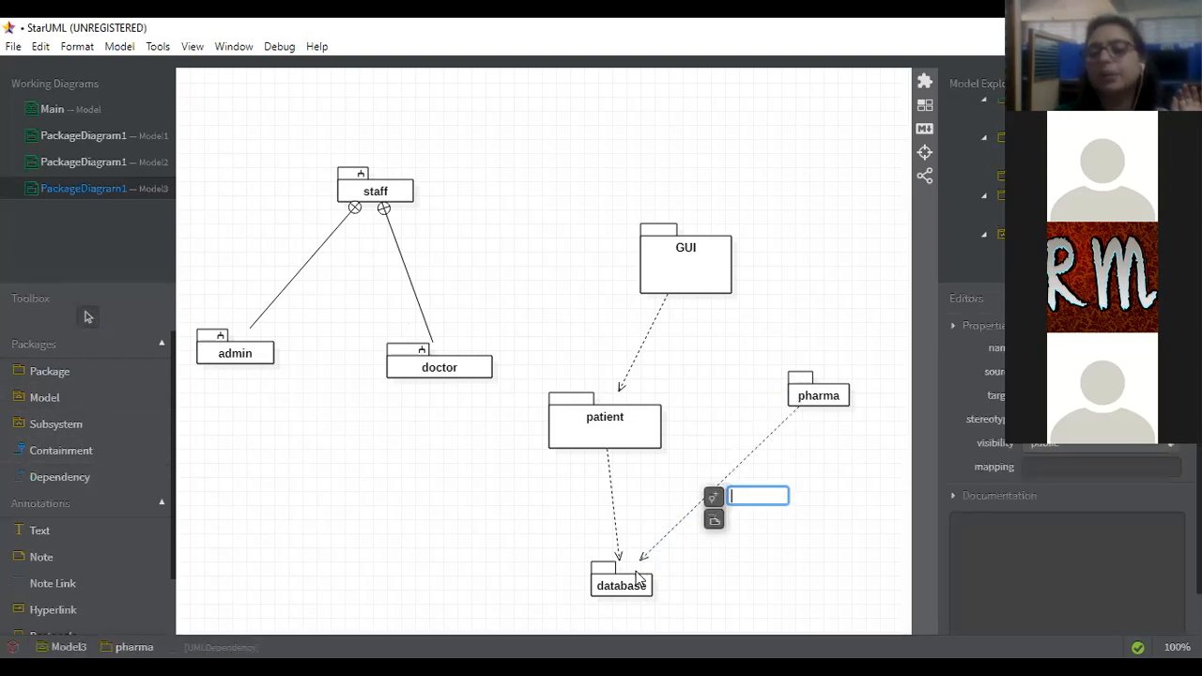
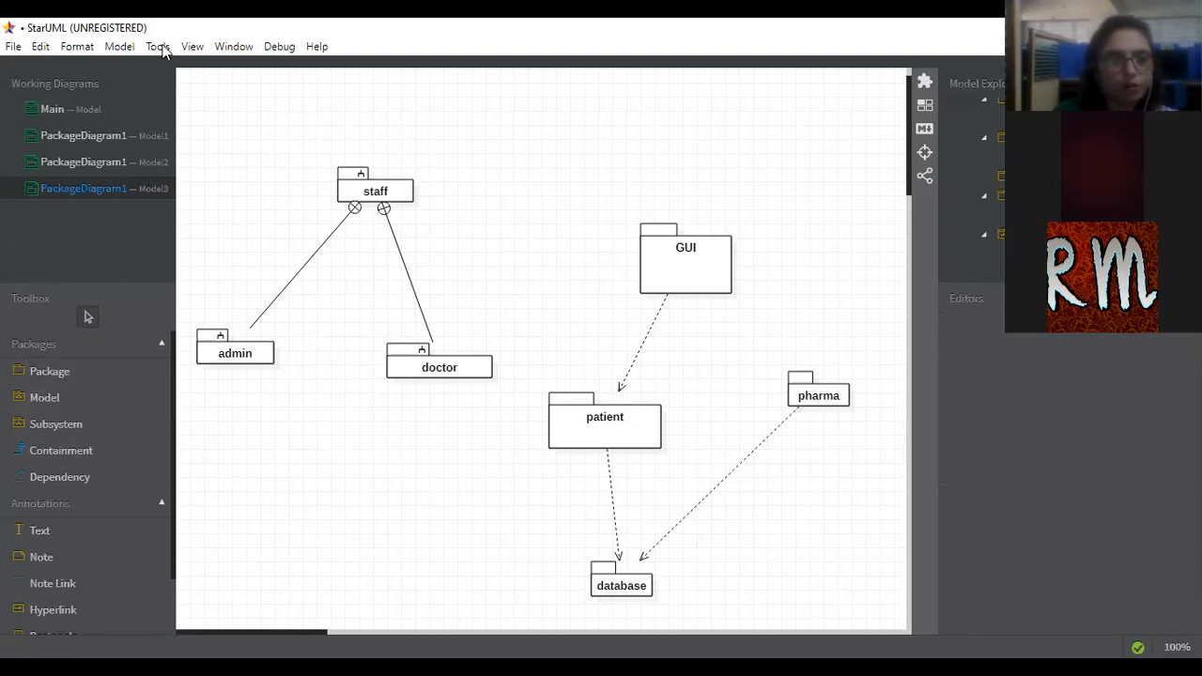
- Add another empty package diagram to the project
click(117, 47)
mouse_move(233, 46)
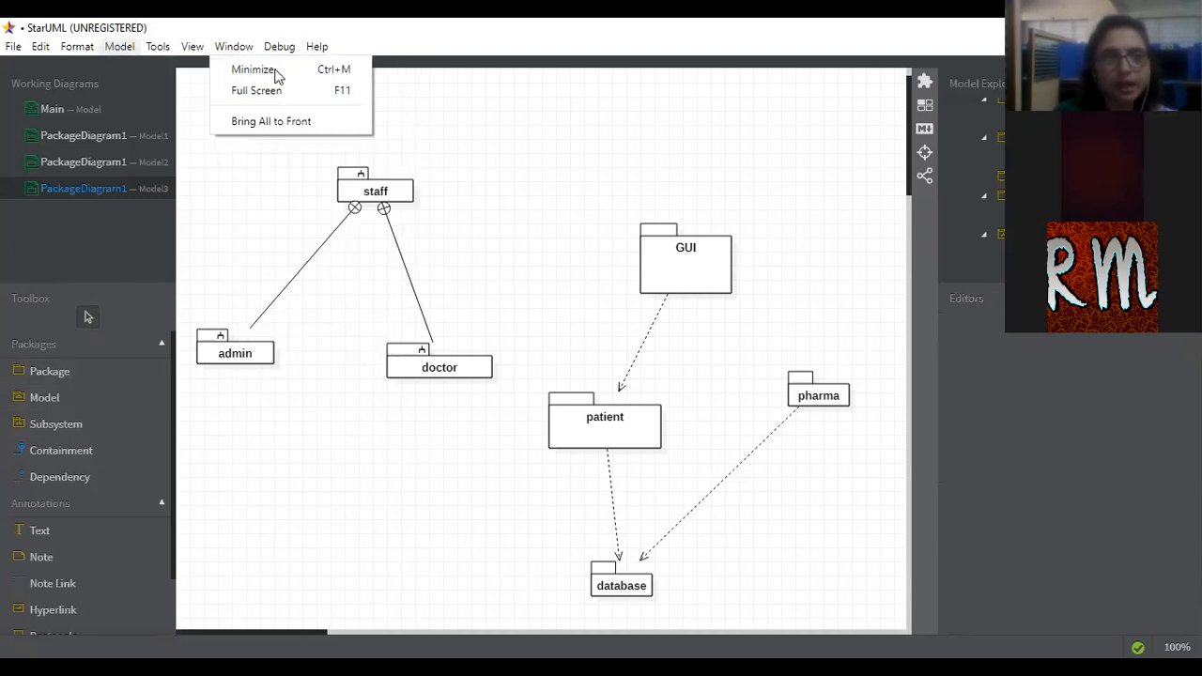
click(119, 46)
mouse_move(128, 73)
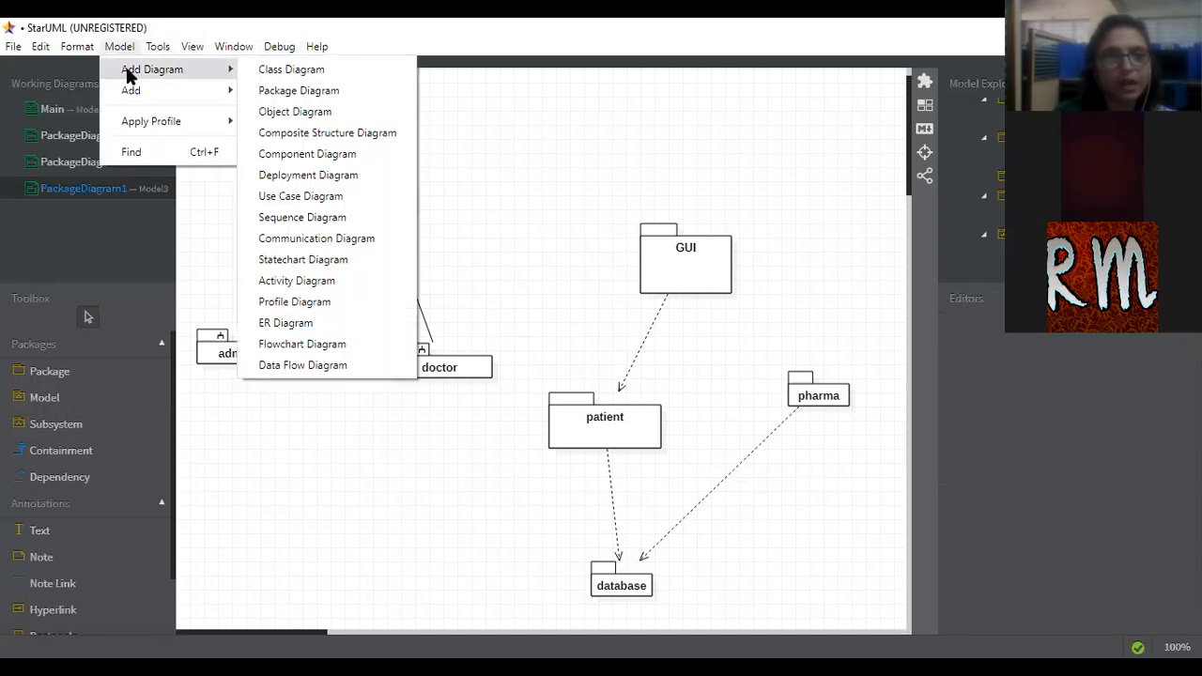
click(273, 90)
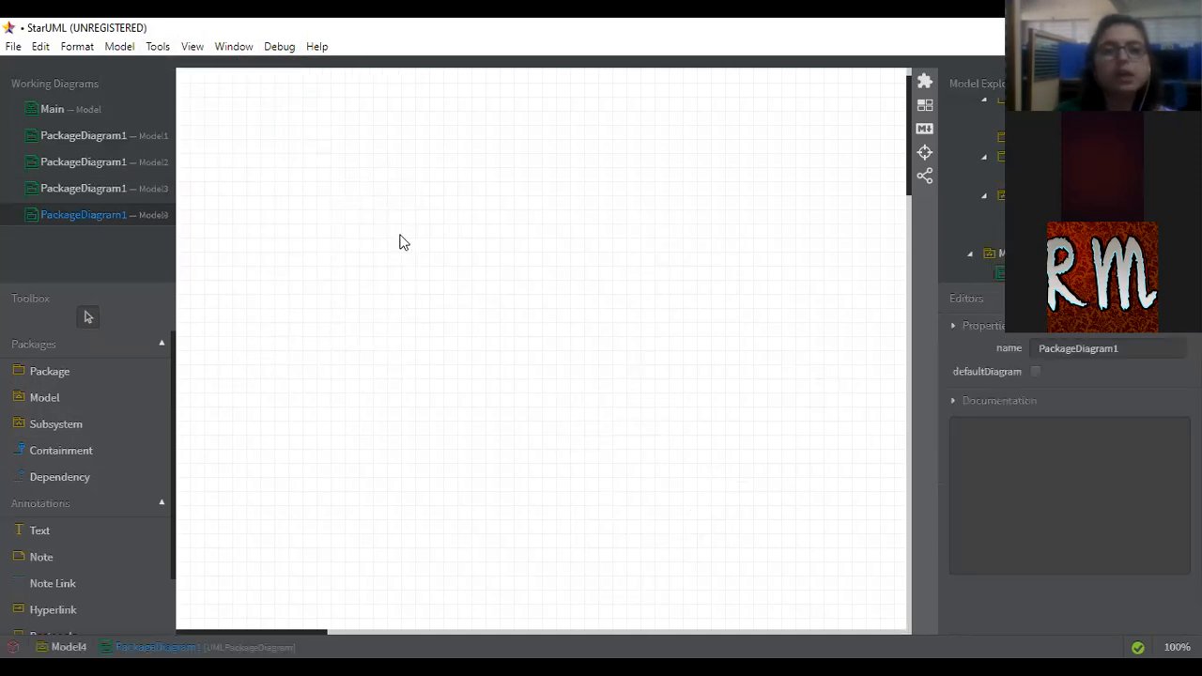
- Add a package named mobile shopping near the upper-left corner of the empty diagram
click(73, 378)
click(191, 150)
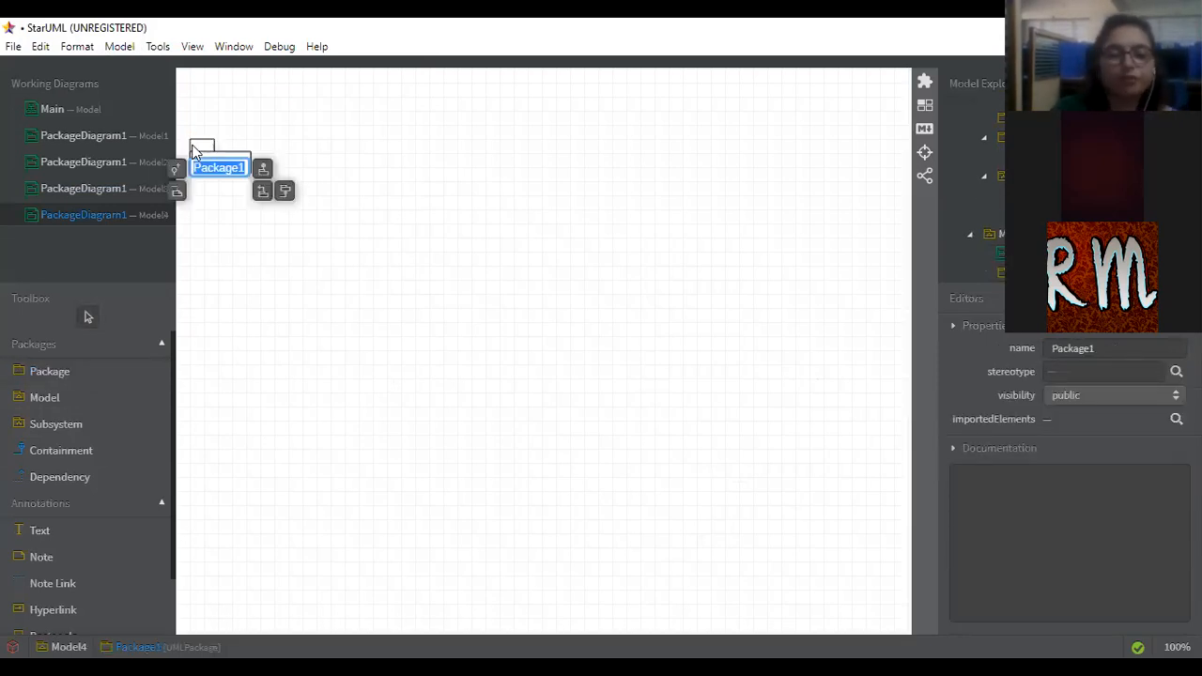
text(mo)
text(bile)
text( shopp)
text(ing)
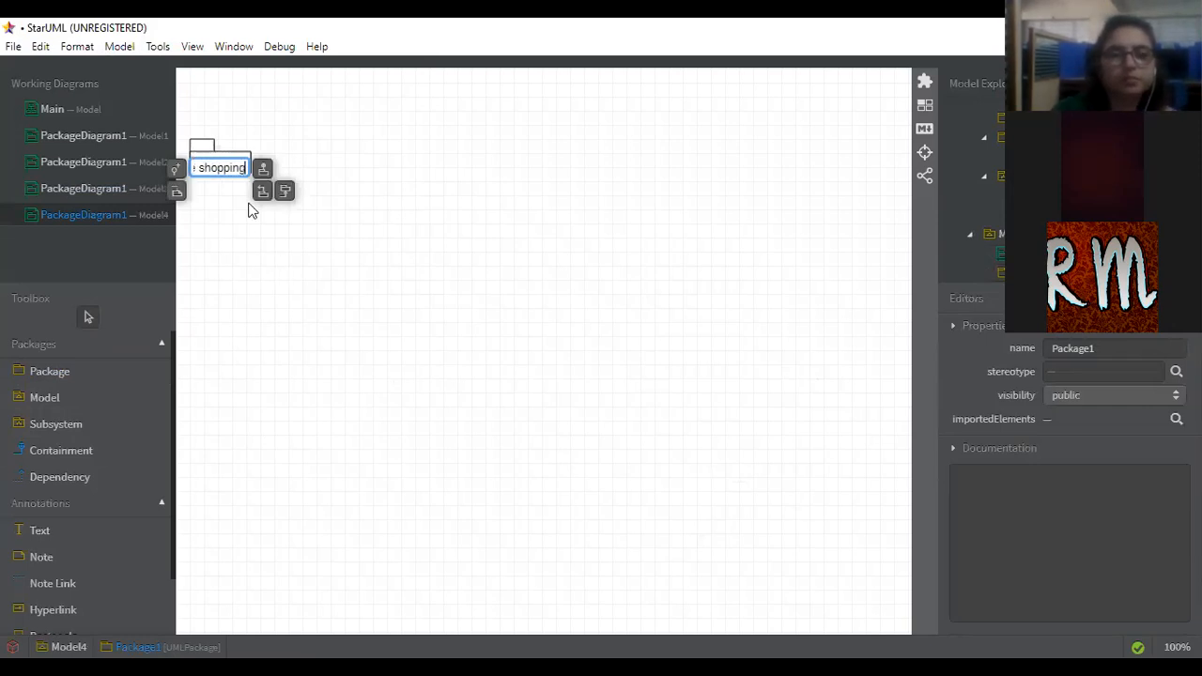
click(320, 256)
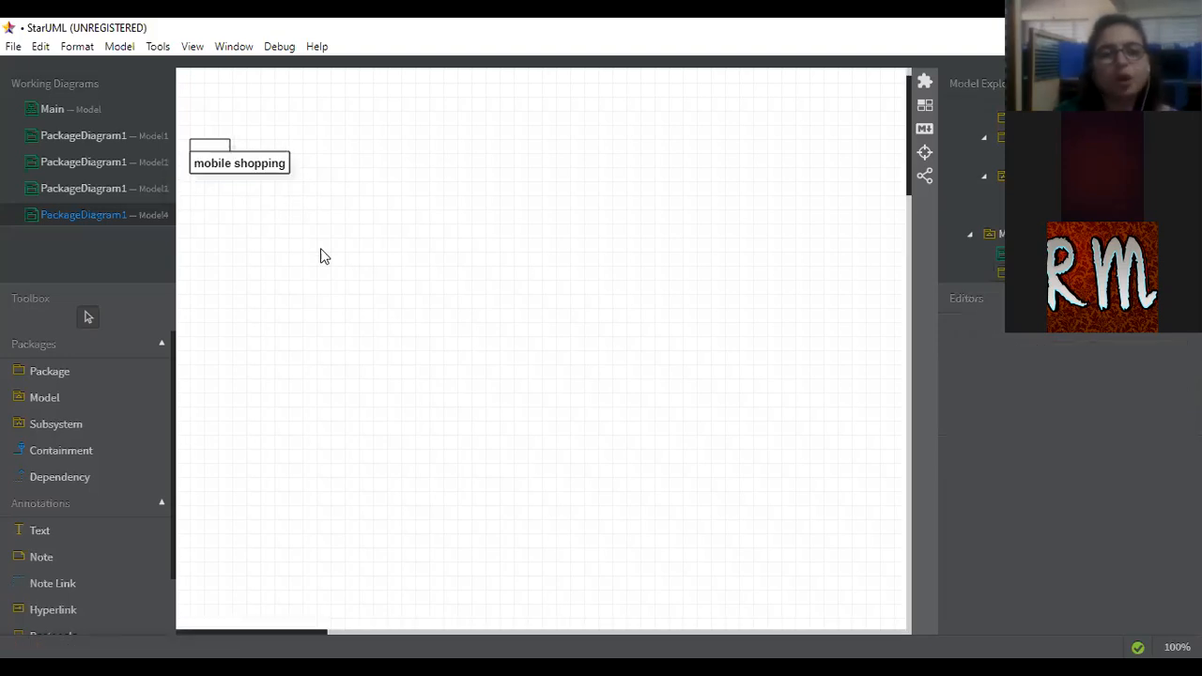
- Add a package named web shipping to the right of mobile shopping
click(63, 384)
click(341, 135)
text(we)
text(b shipping)
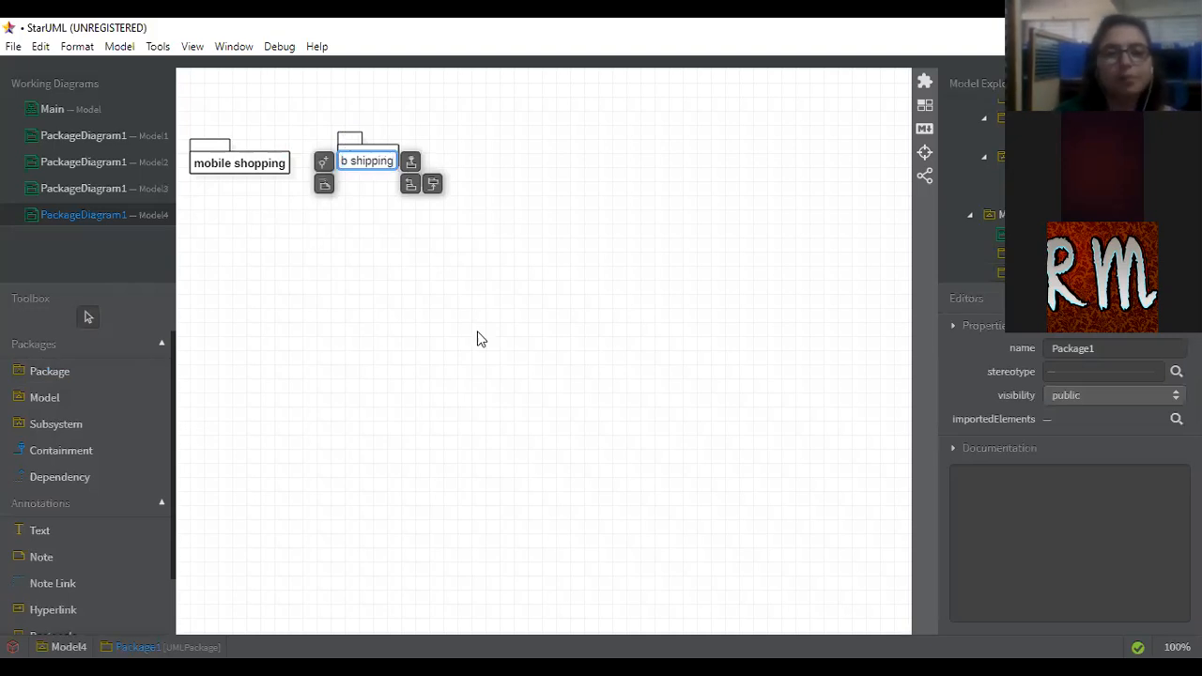
click(431, 331)
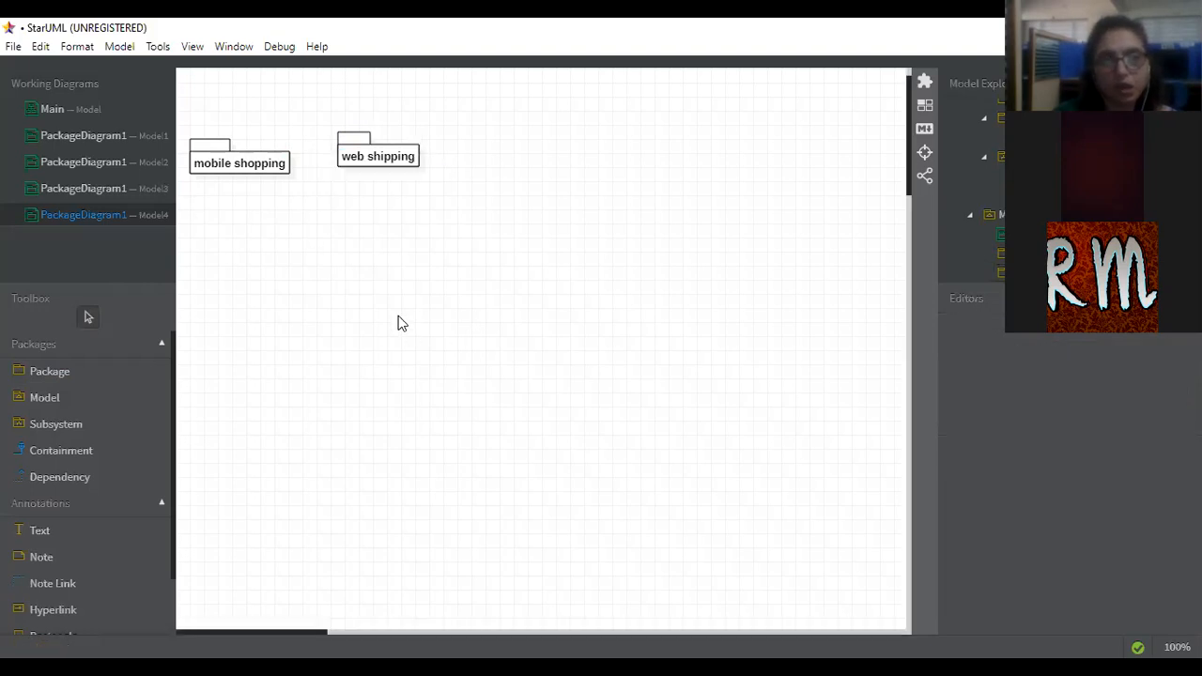
- Add a package named mail shopping to the right of web shipping
click(99, 374)
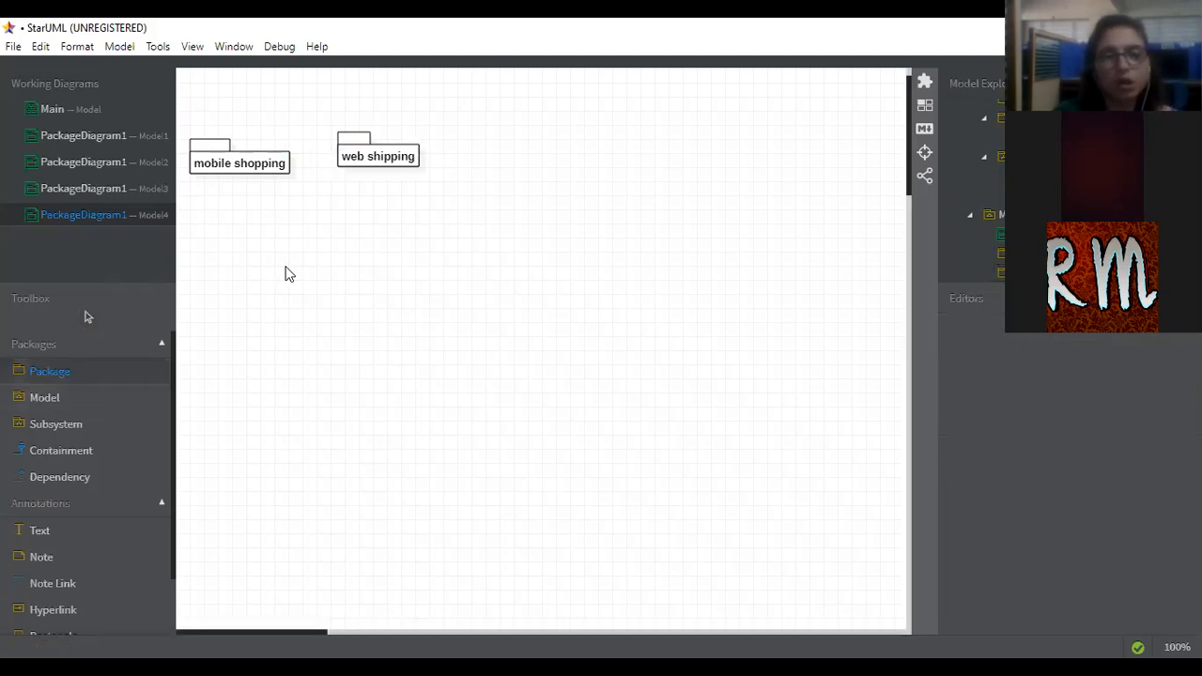
click(492, 139)
text(ma)
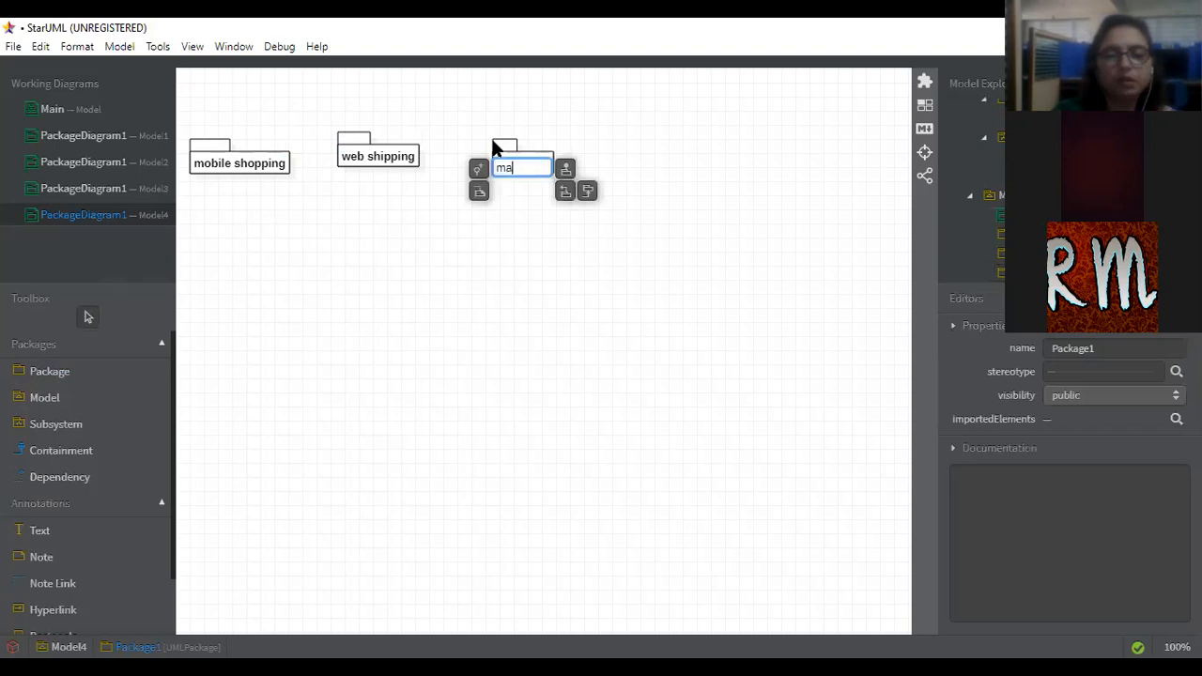
text(il shop)
key(BackSpace)
text(pping)
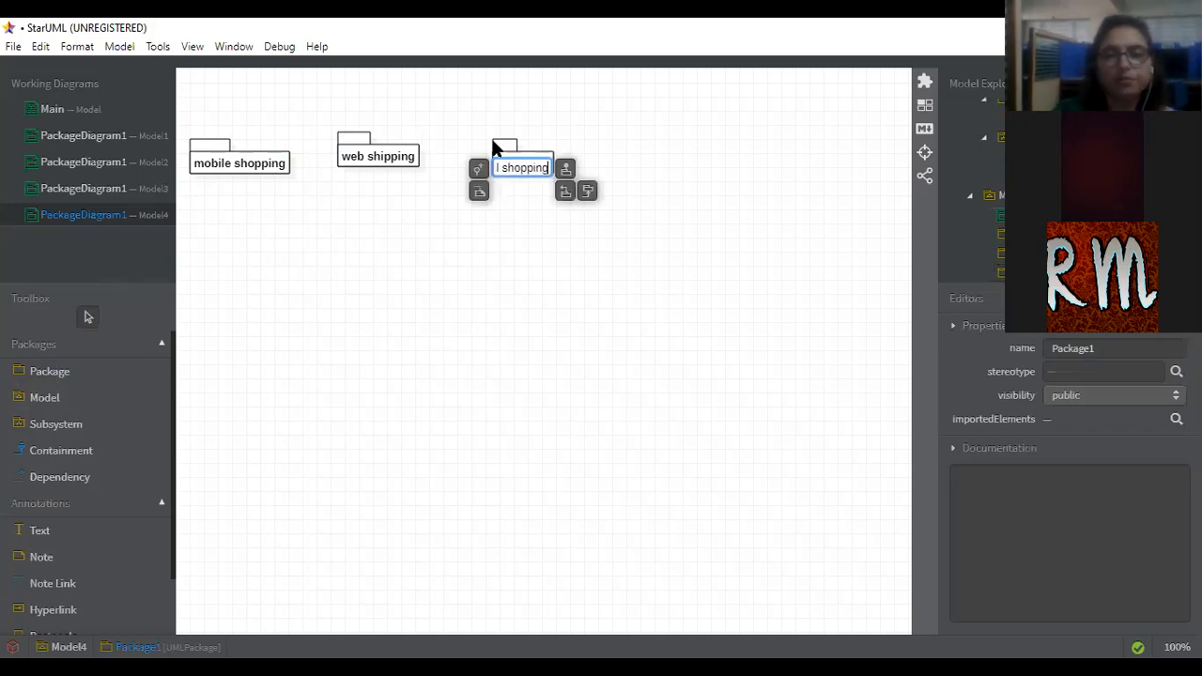
click(253, 324)
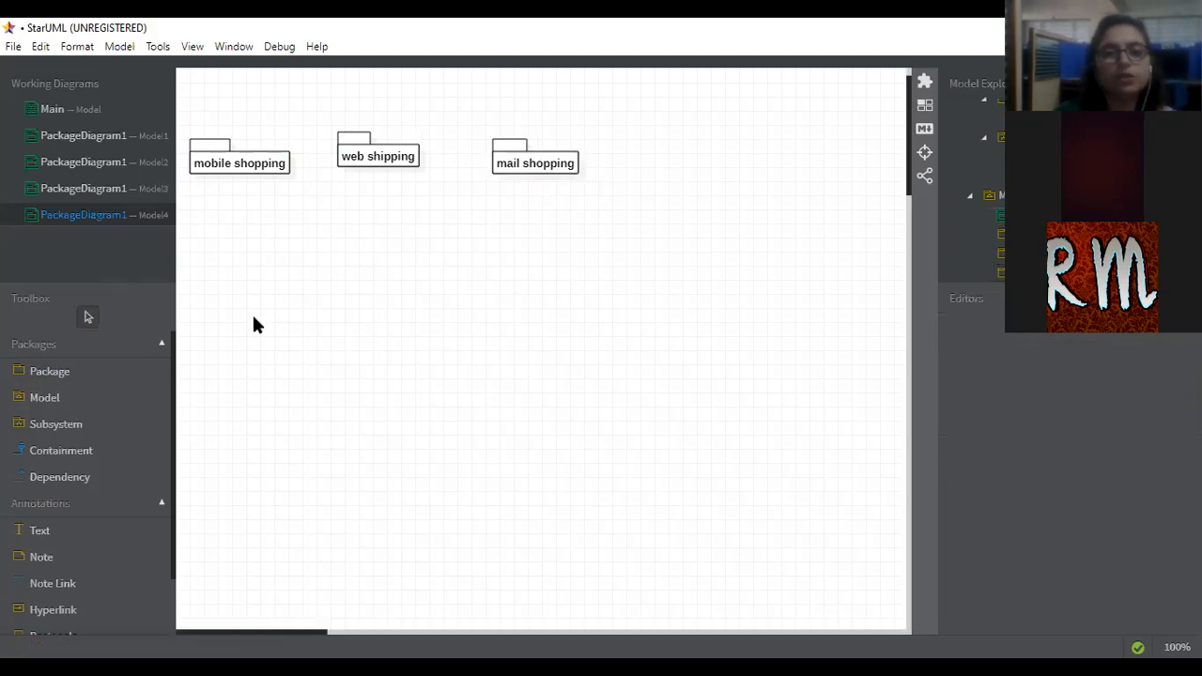
- Add a package named phone shopping to the right of mail shopping
click(92, 374)
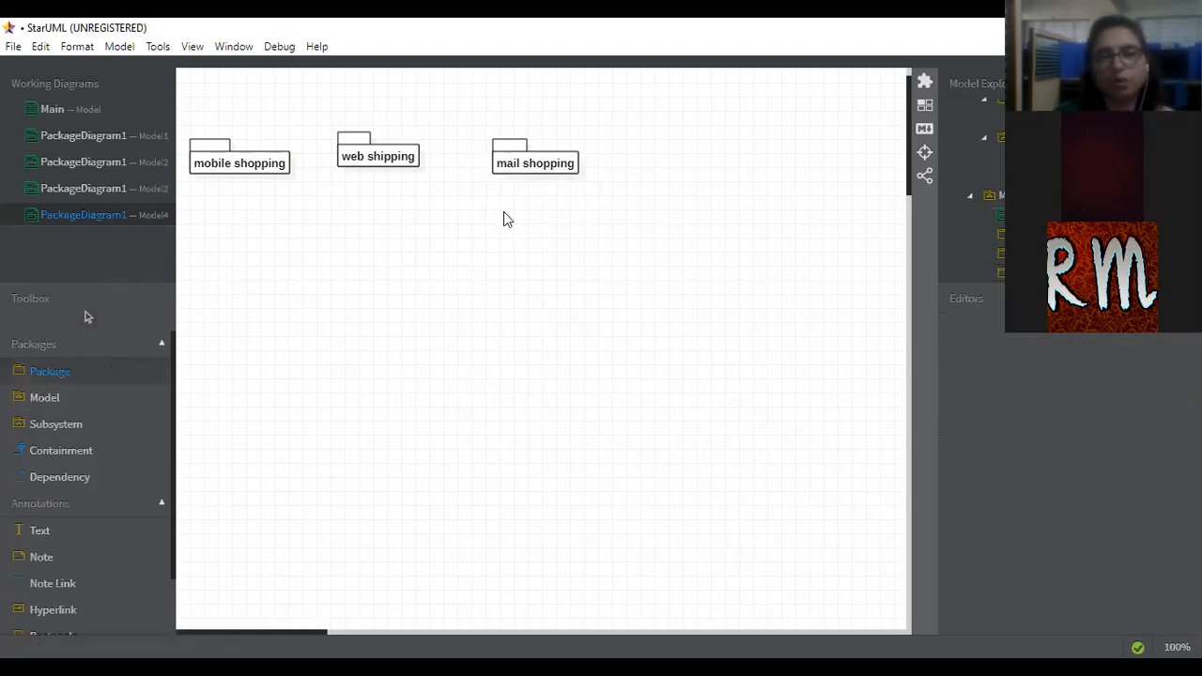
click(706, 141)
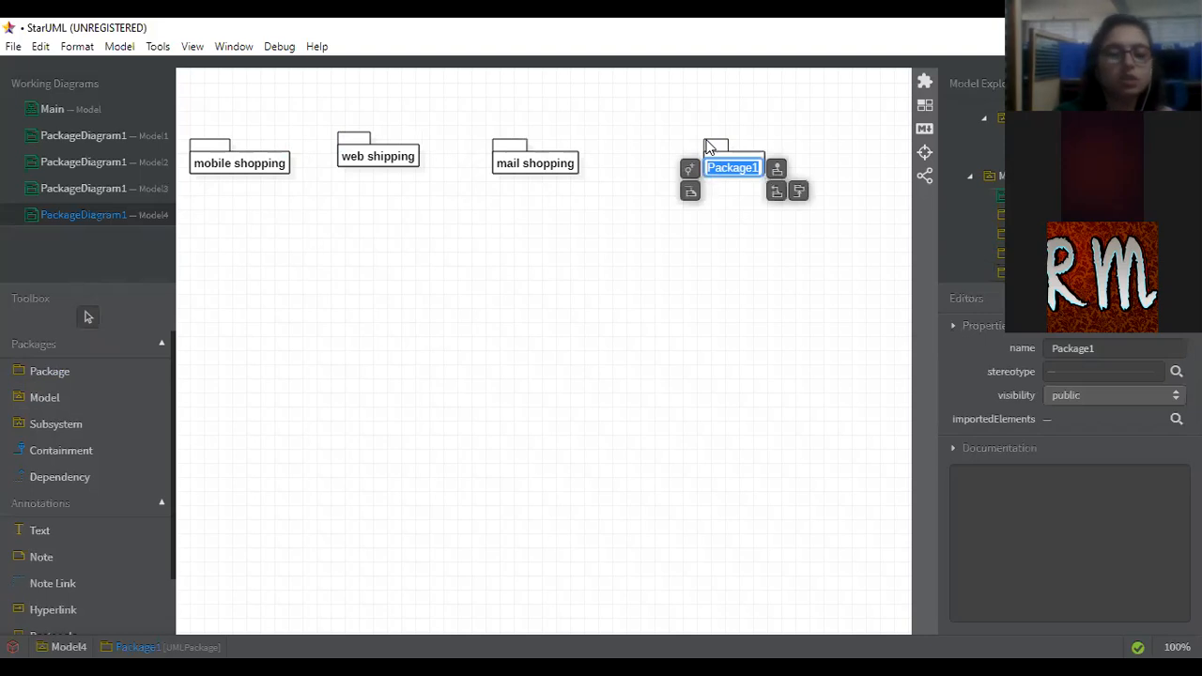
text(p)
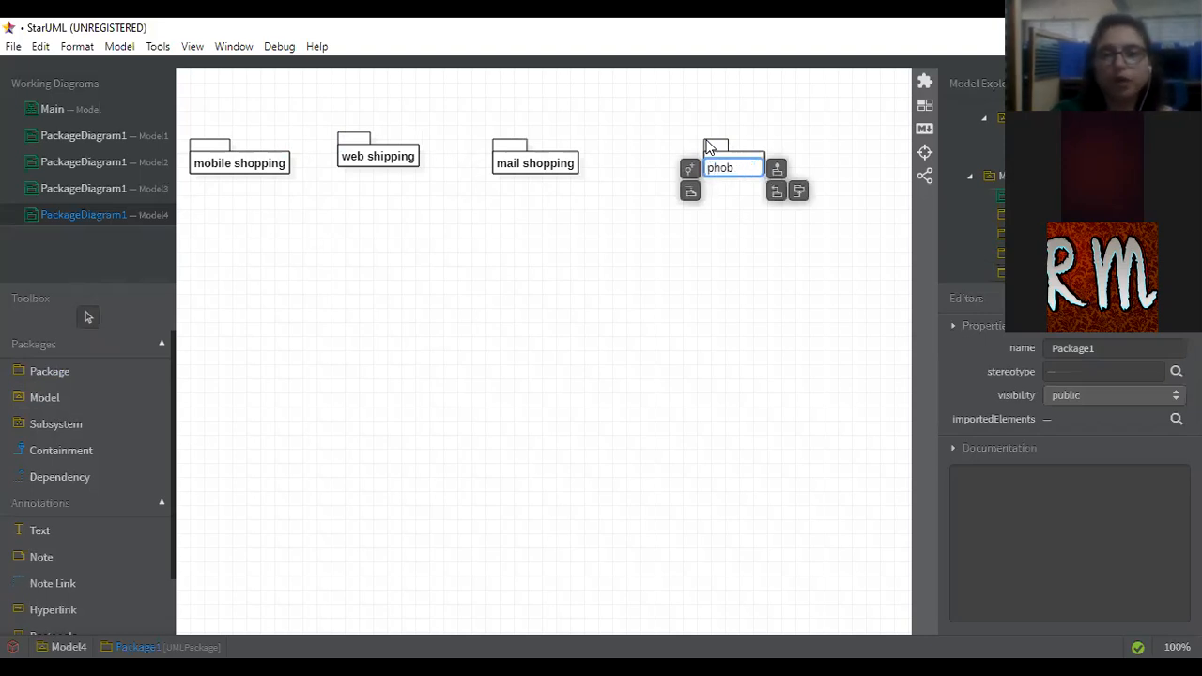
text(hone shopping)
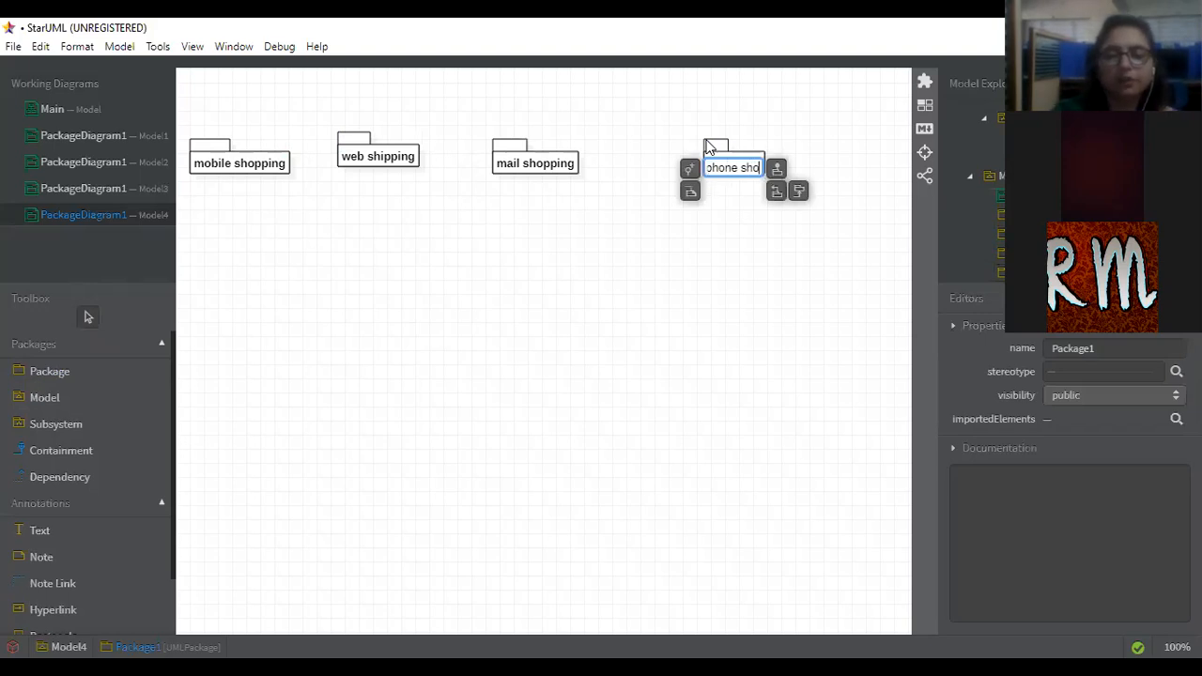
click(660, 261)
- Add a package named paymnet well below mobile shopping
click(70, 374)
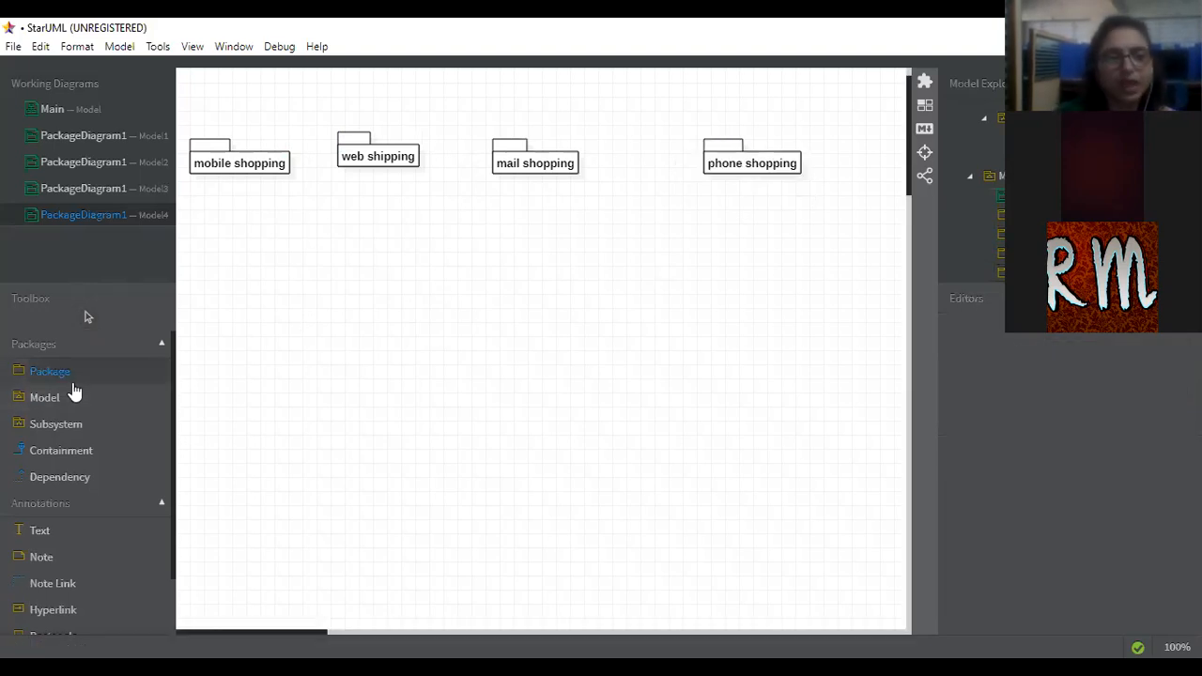
click(250, 382)
text(p)
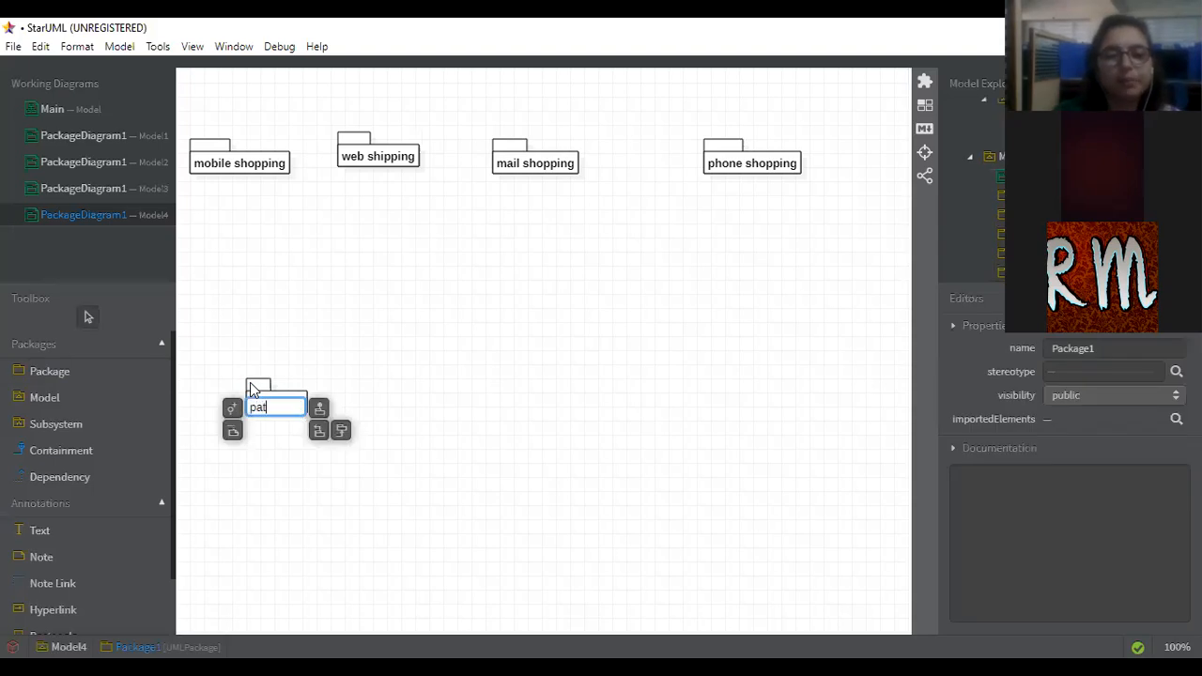
text(aymnet)
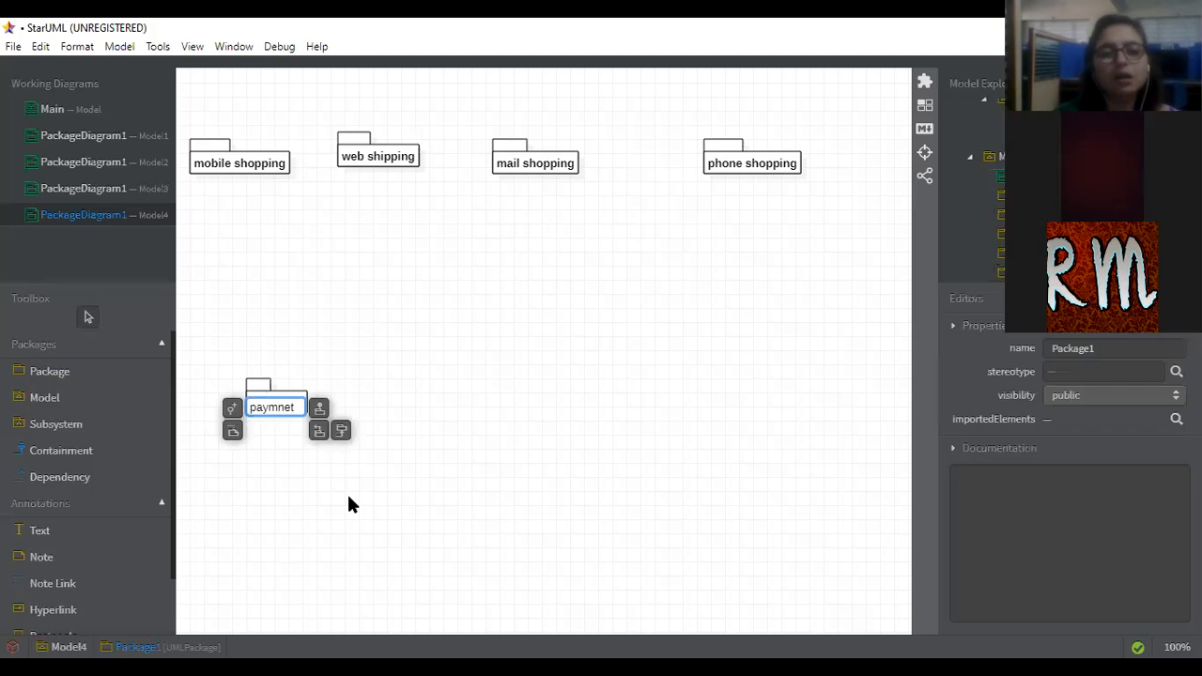
click(347, 504)
- Add a package named shipping cart to the right of paymnet and move it slightly up, roughly level with paymnet
click(88, 373)
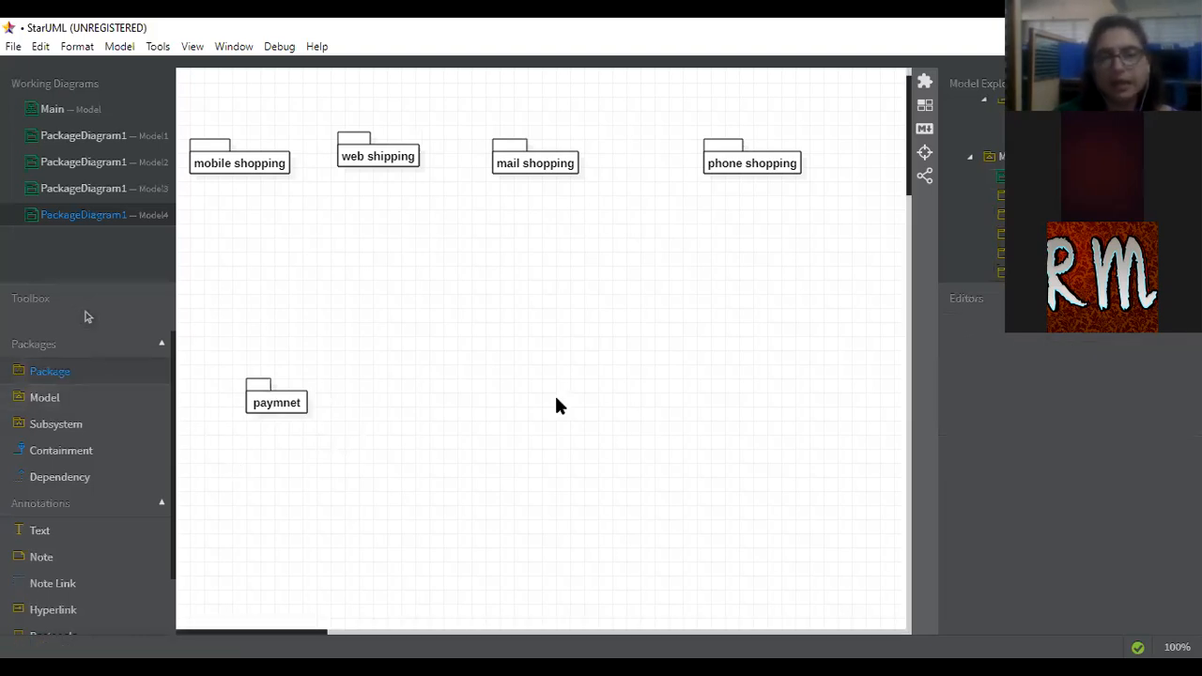
click(637, 413)
text(s)
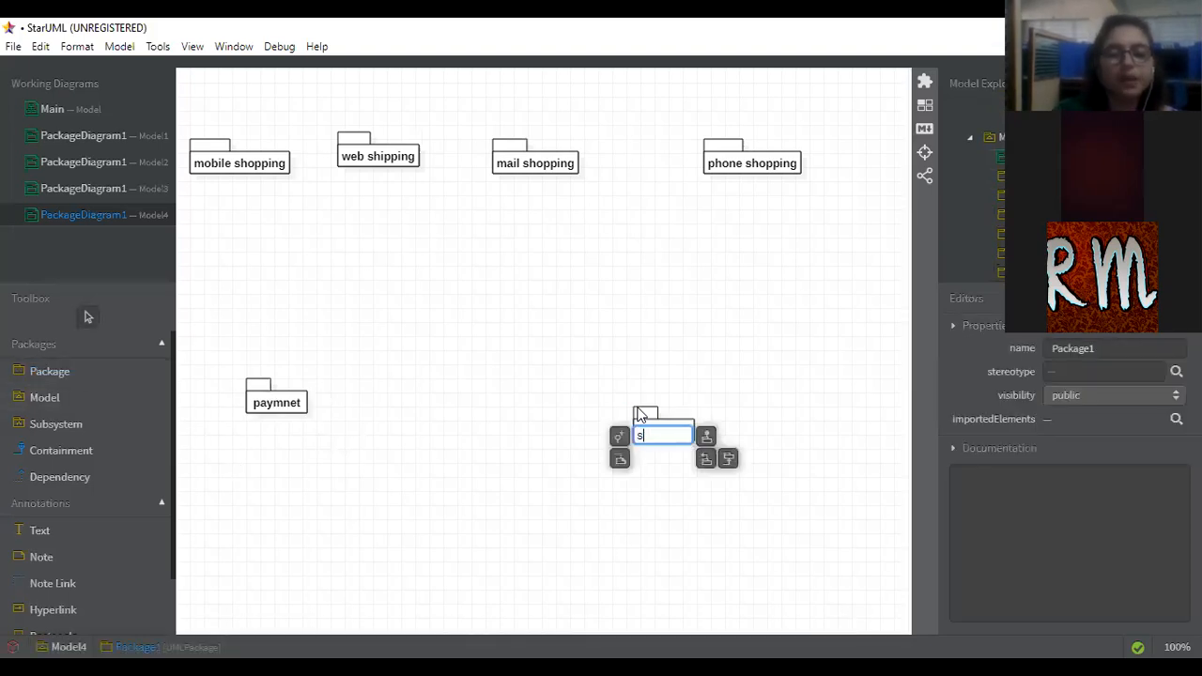
text(hipping cart)
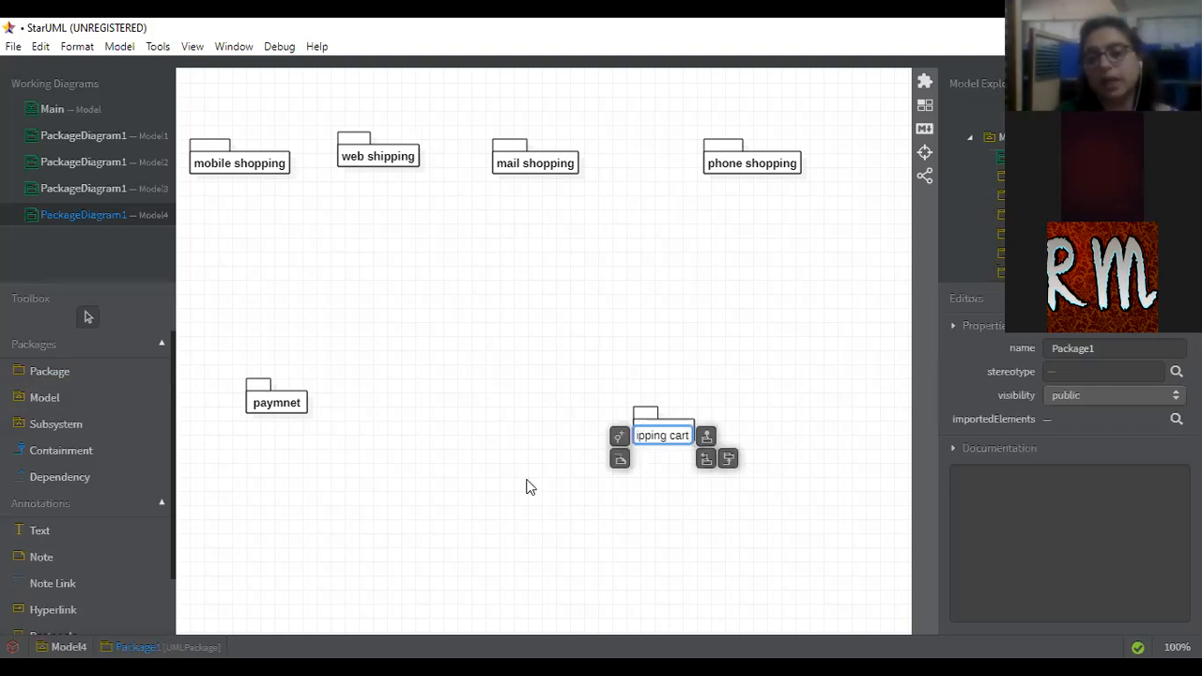
click(668, 469)
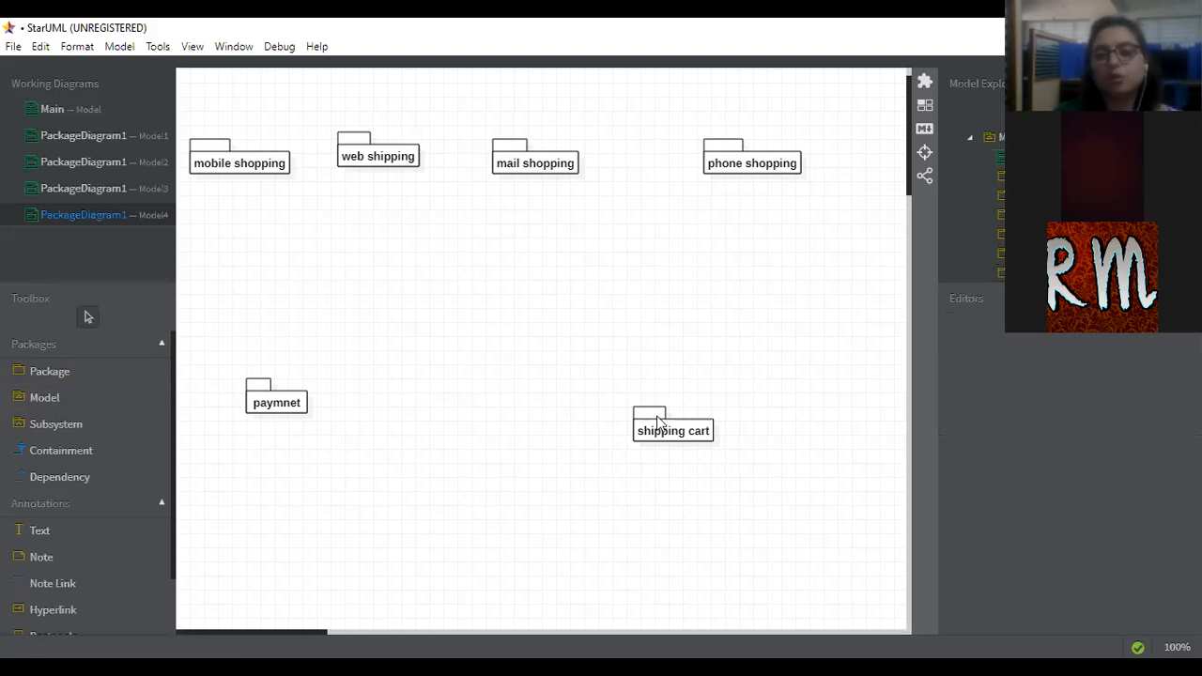
click(682, 407)
drag(659, 422, 679, 401)
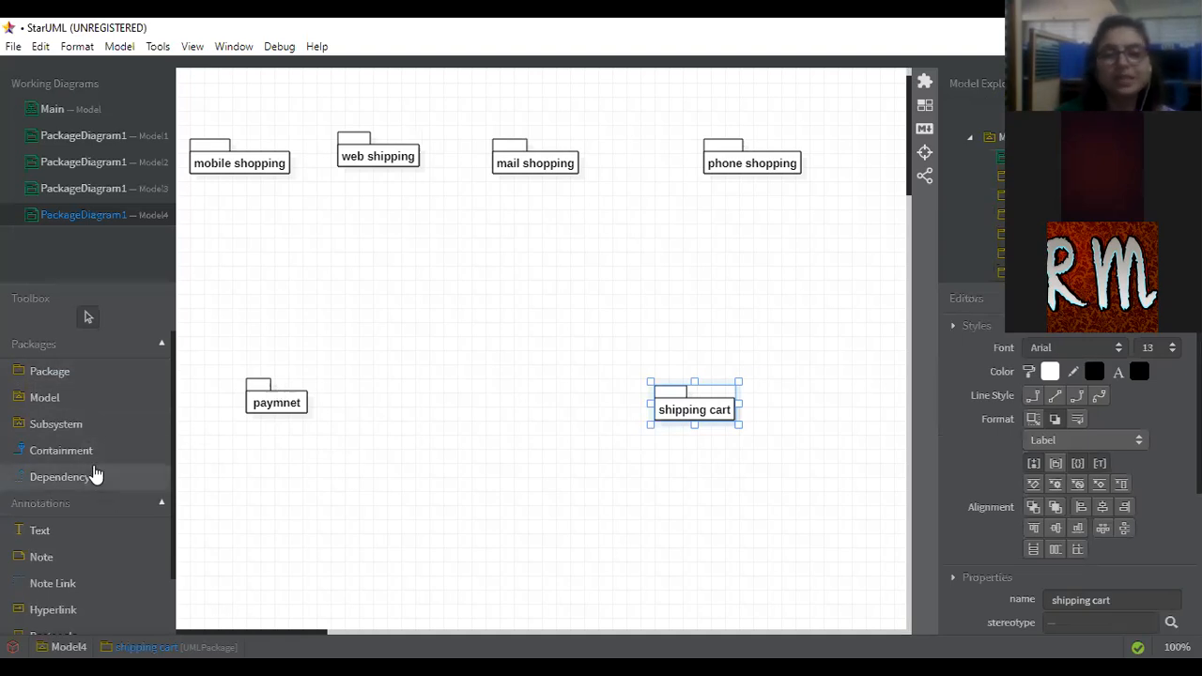
- Draw a dependency named uses from mobile shopping to paymnet
click(129, 481)
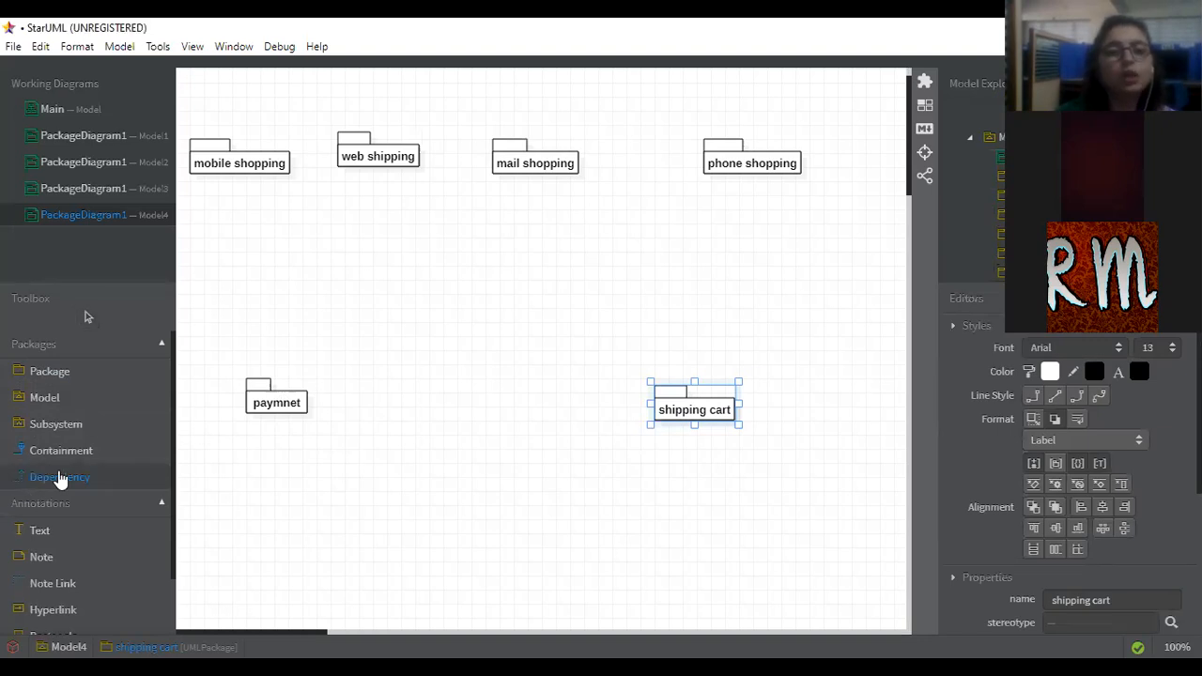
drag(235, 171, 265, 390)
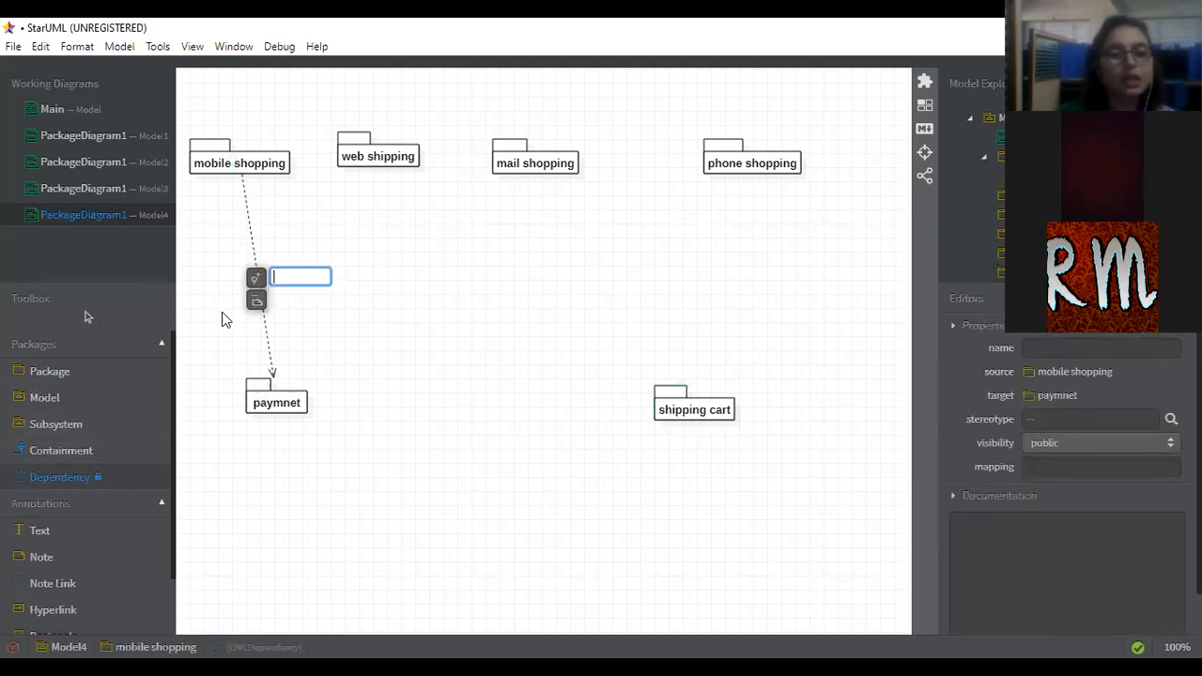
text(uses)
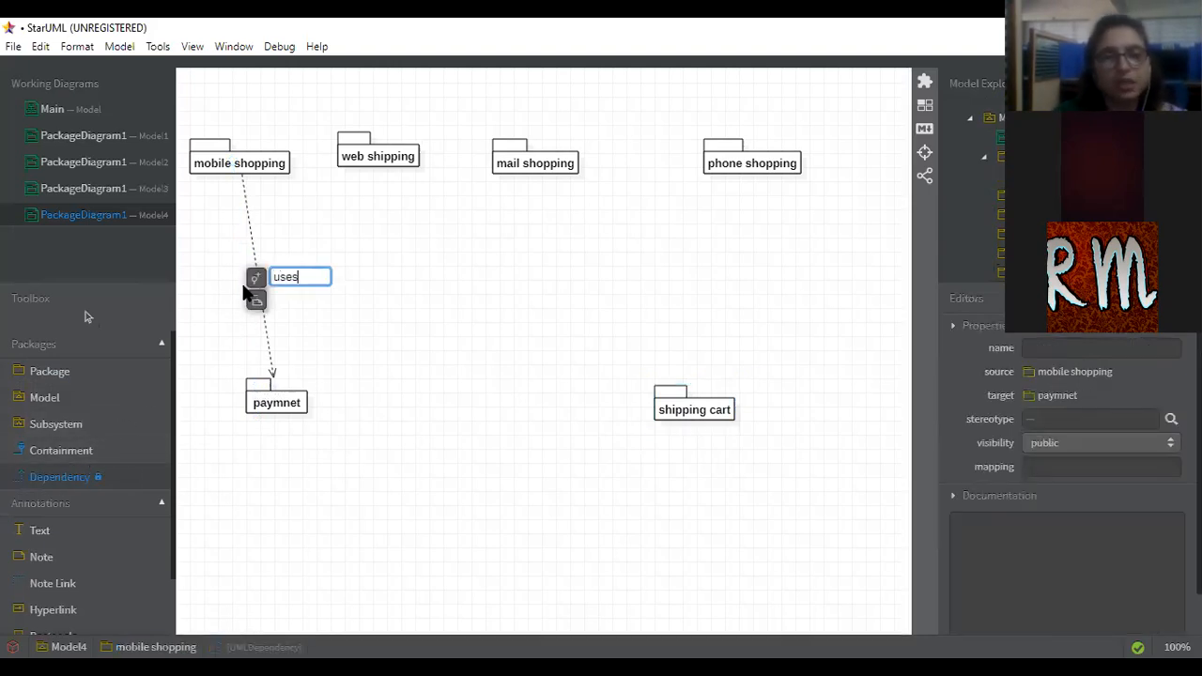
click(375, 381)
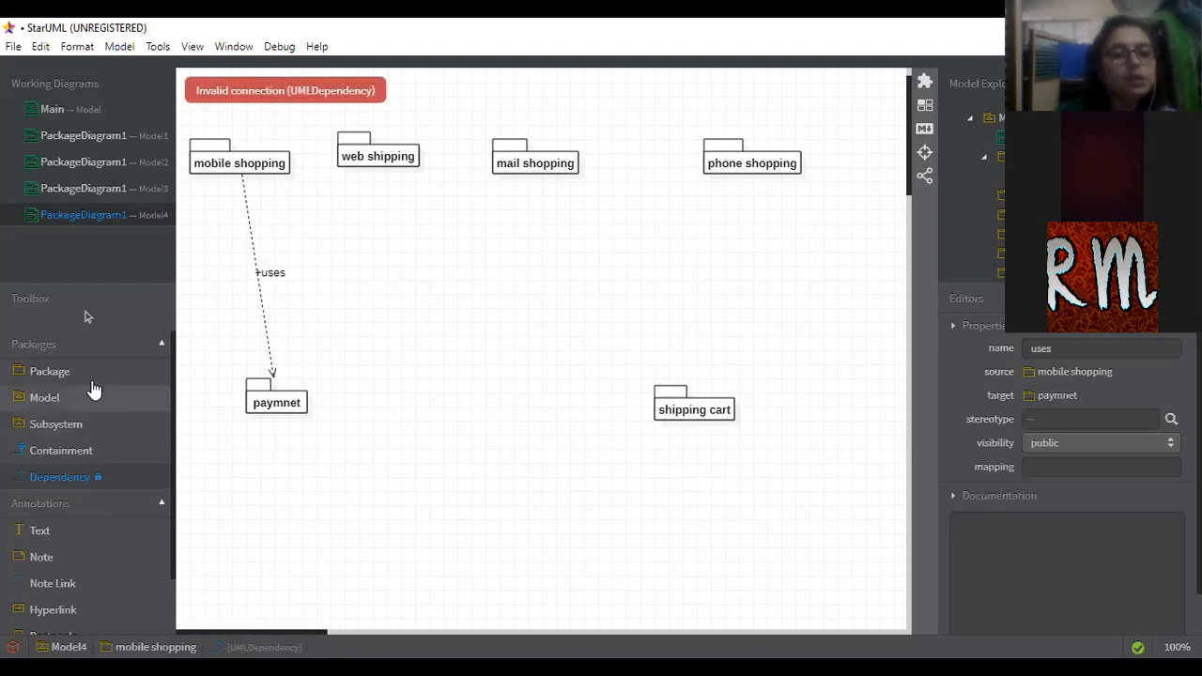
- Move web shipping slightly down and draw a dependency named uses from it to paymnet
click(393, 164)
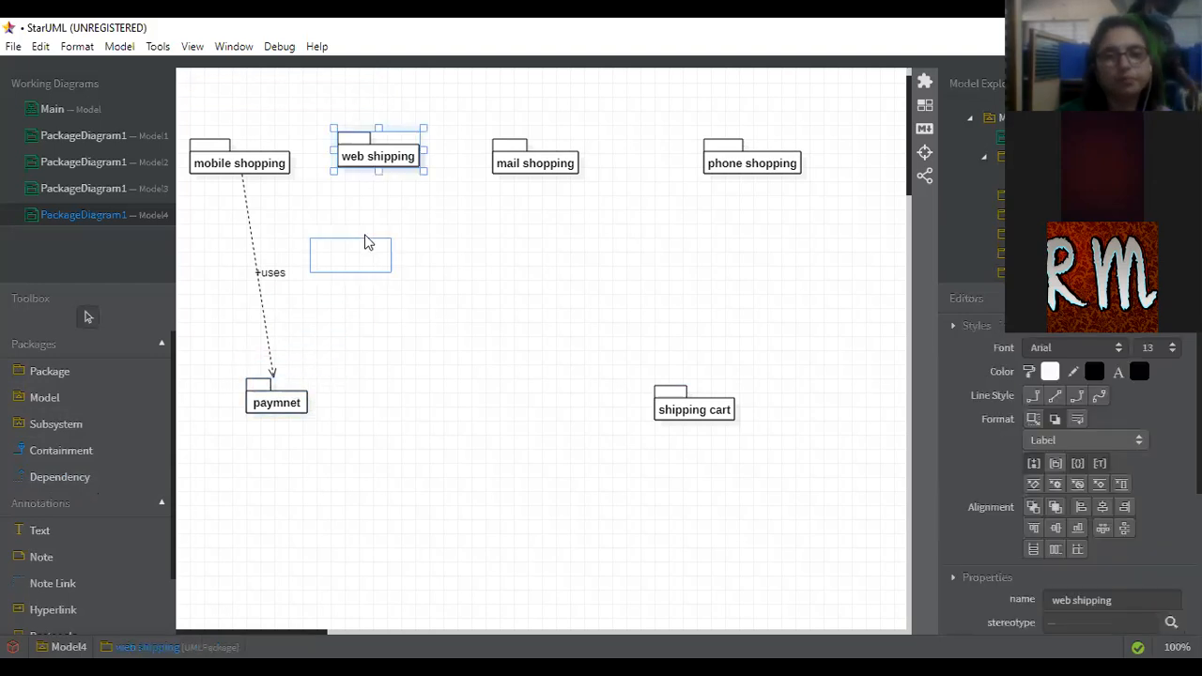
drag(399, 197, 401, 187)
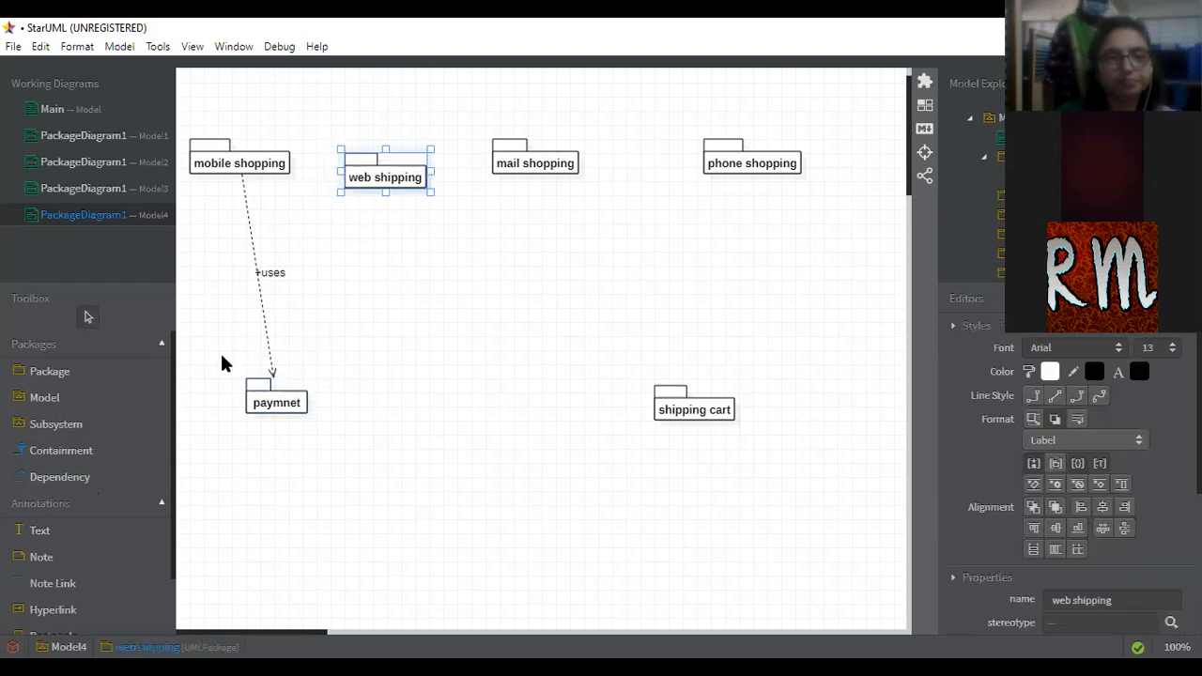
click(98, 488)
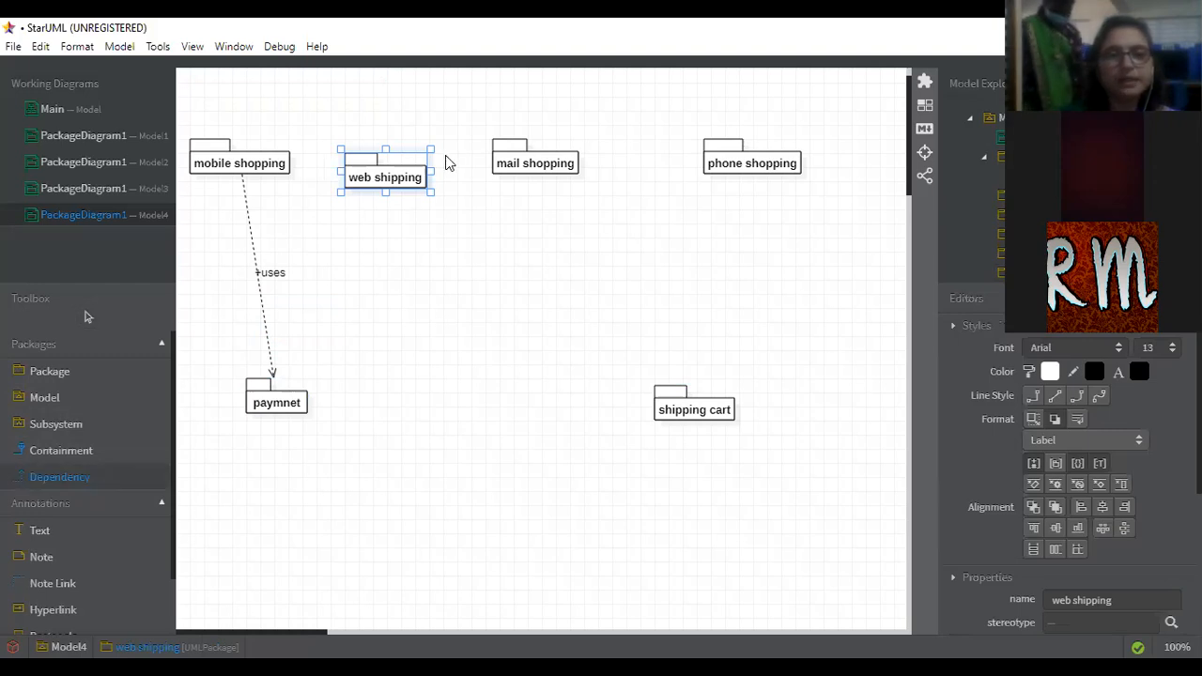
drag(422, 182, 289, 401)
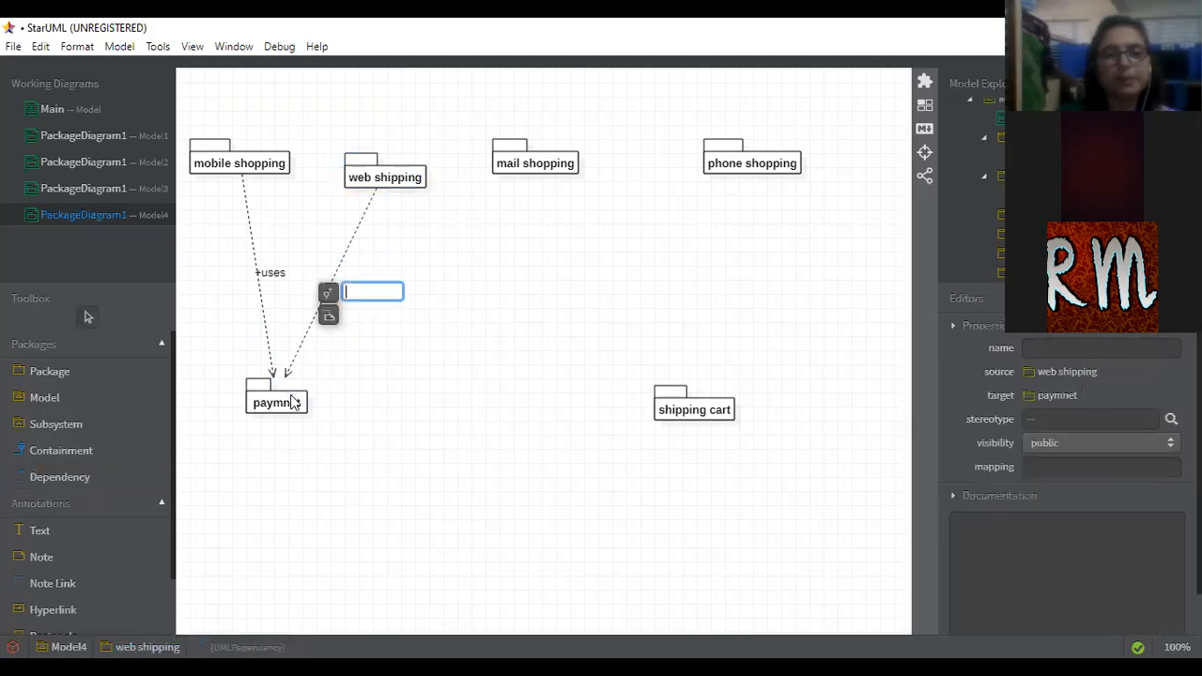
text(uses)
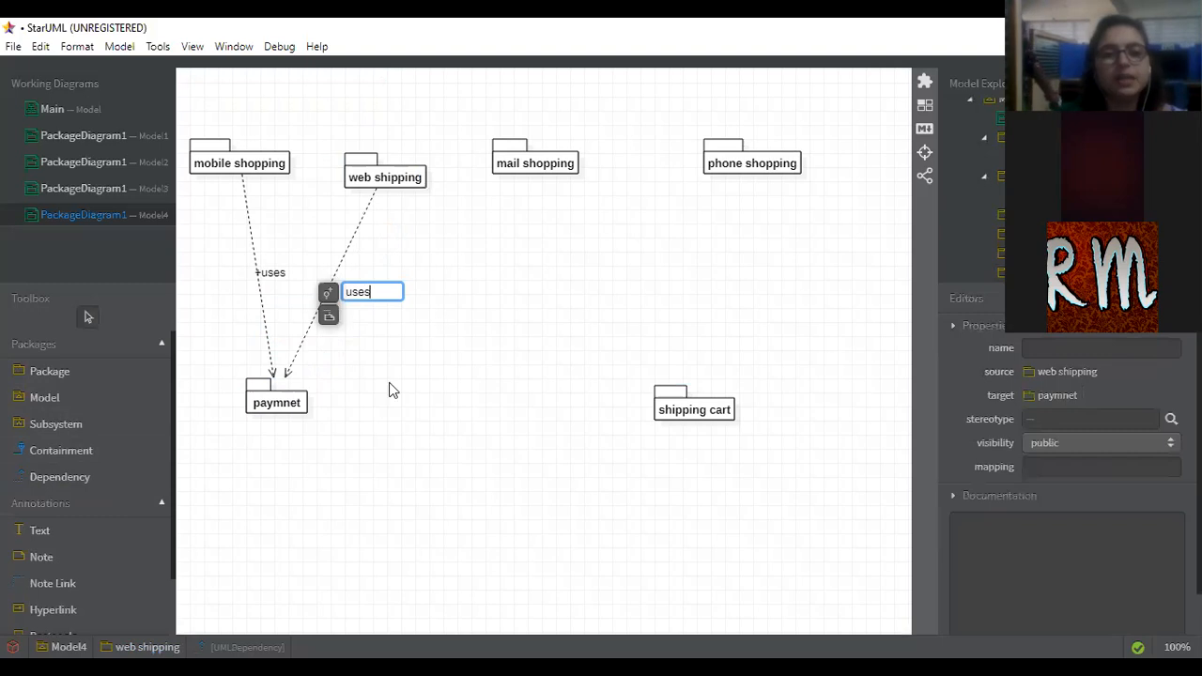
click(392, 391)
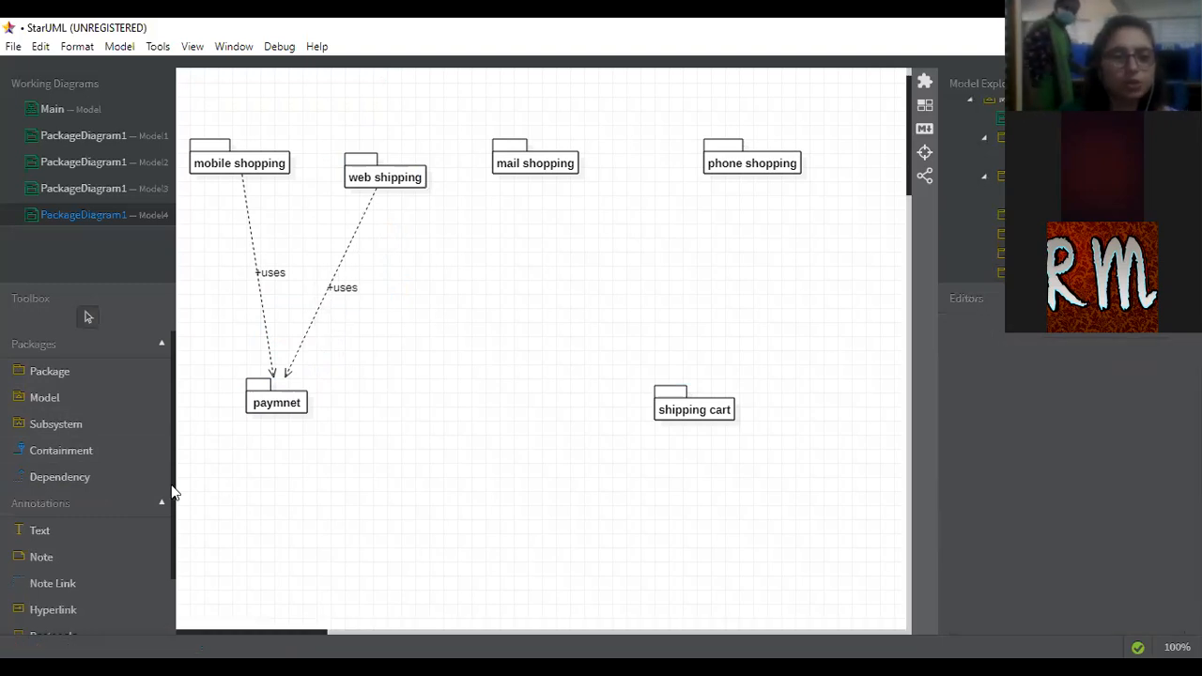
- Draw a dependency named uses from mail shopping to paymnet
click(81, 488)
drag(535, 169, 299, 406)
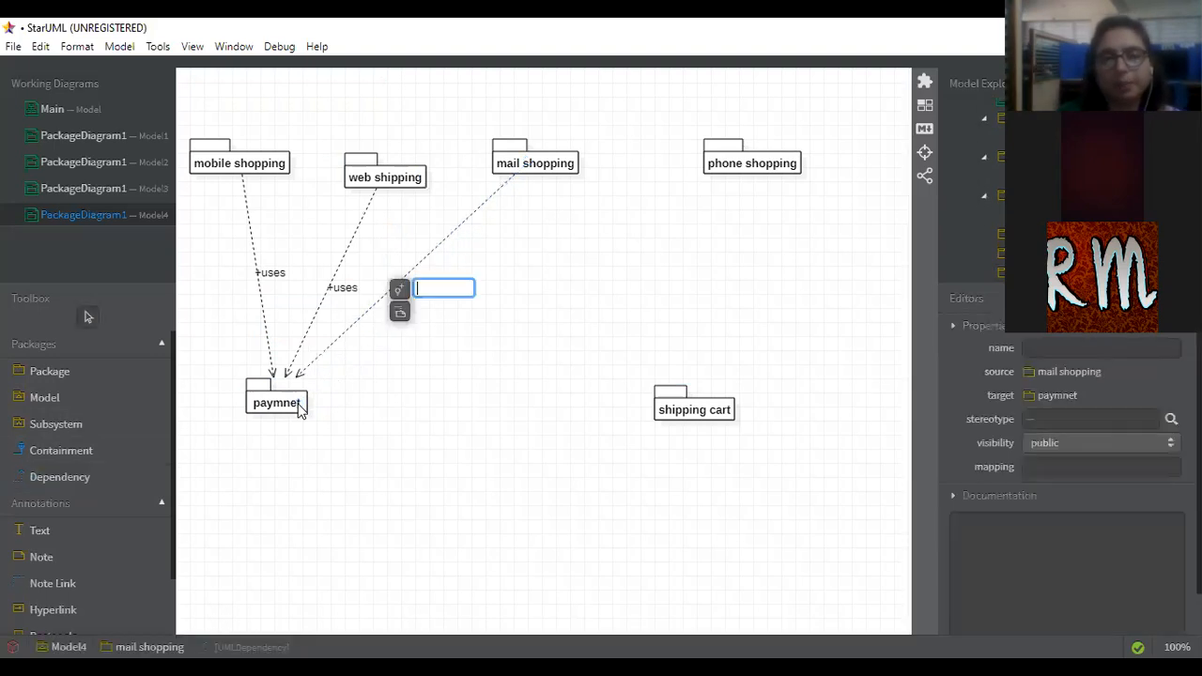
text(uses)
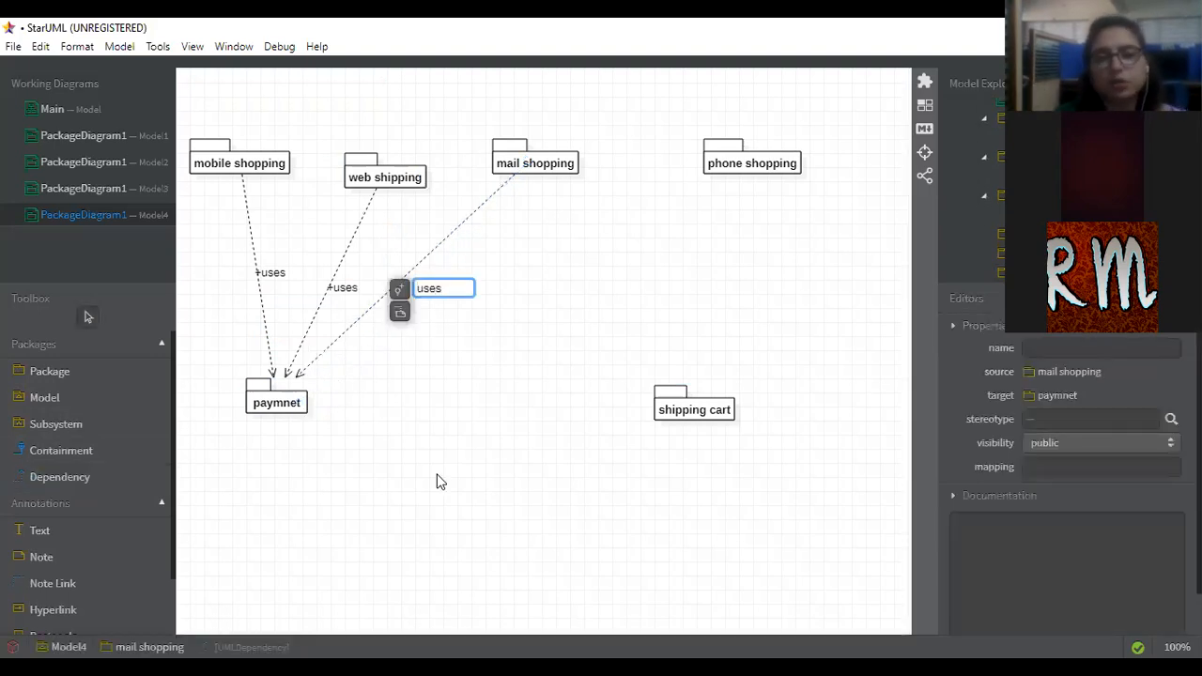
click(75, 497)
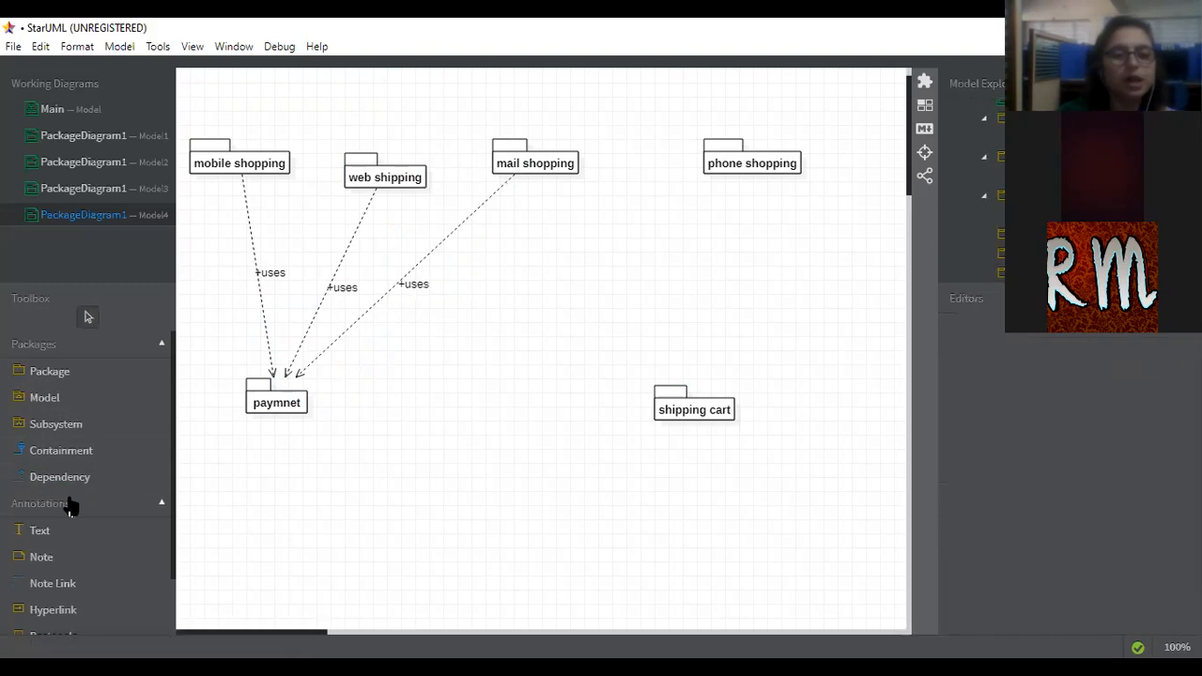
- Draw a dependency named uses from phone shopping to paymnet
click(77, 477)
drag(711, 171, 298, 406)
text(uses)
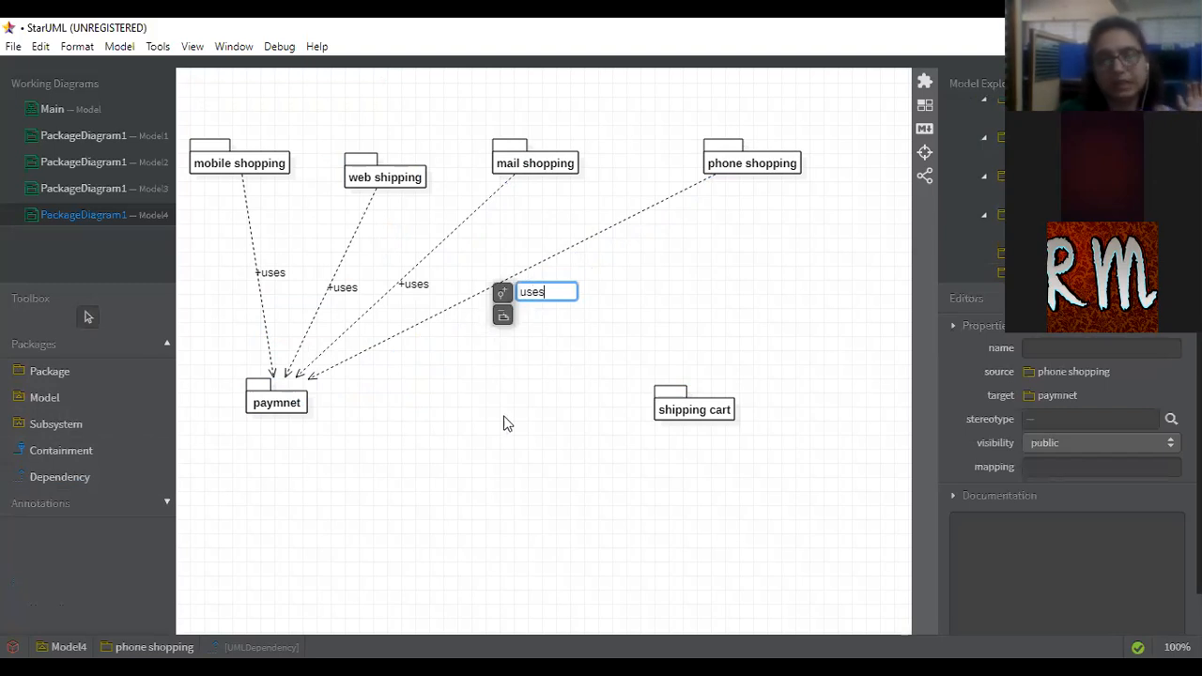
click(504, 424)
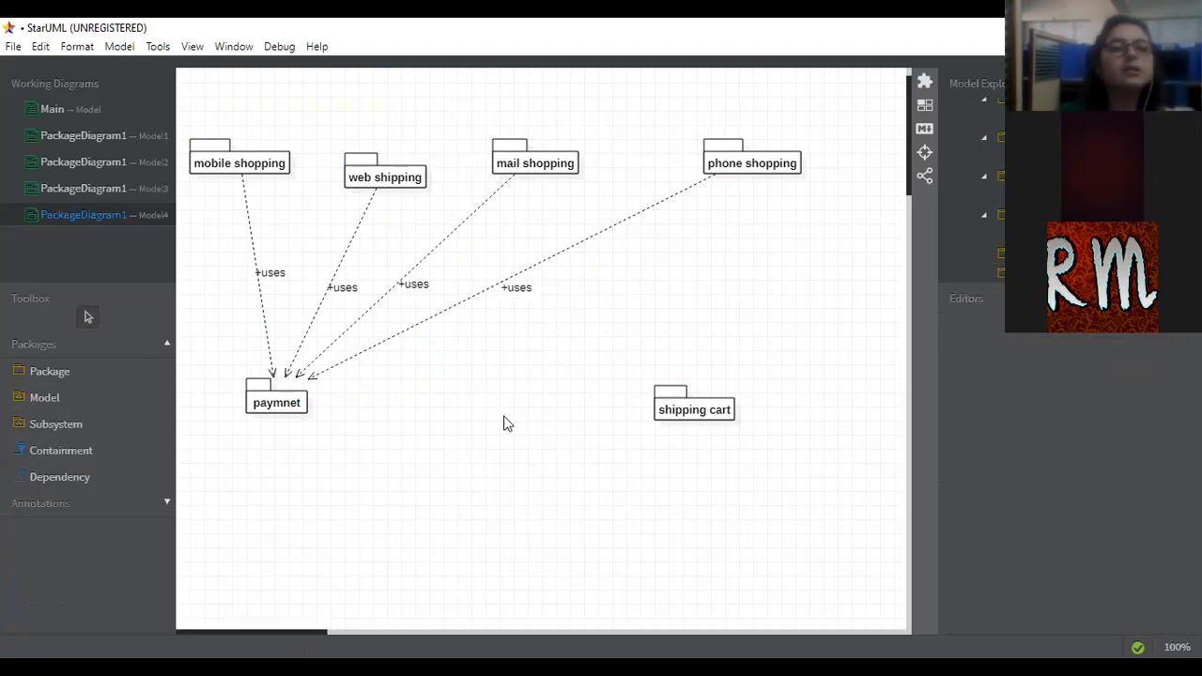
- Draw a dependency named merge from mobile shopping to shipping cart
click(99, 499)
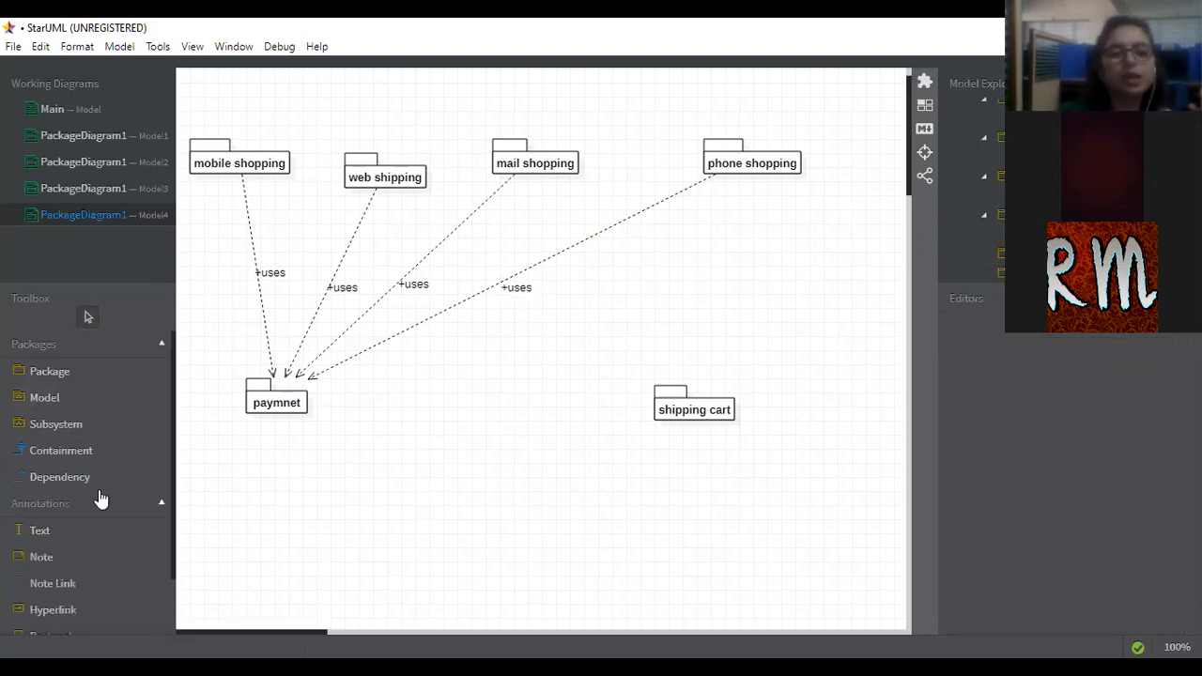
click(93, 476)
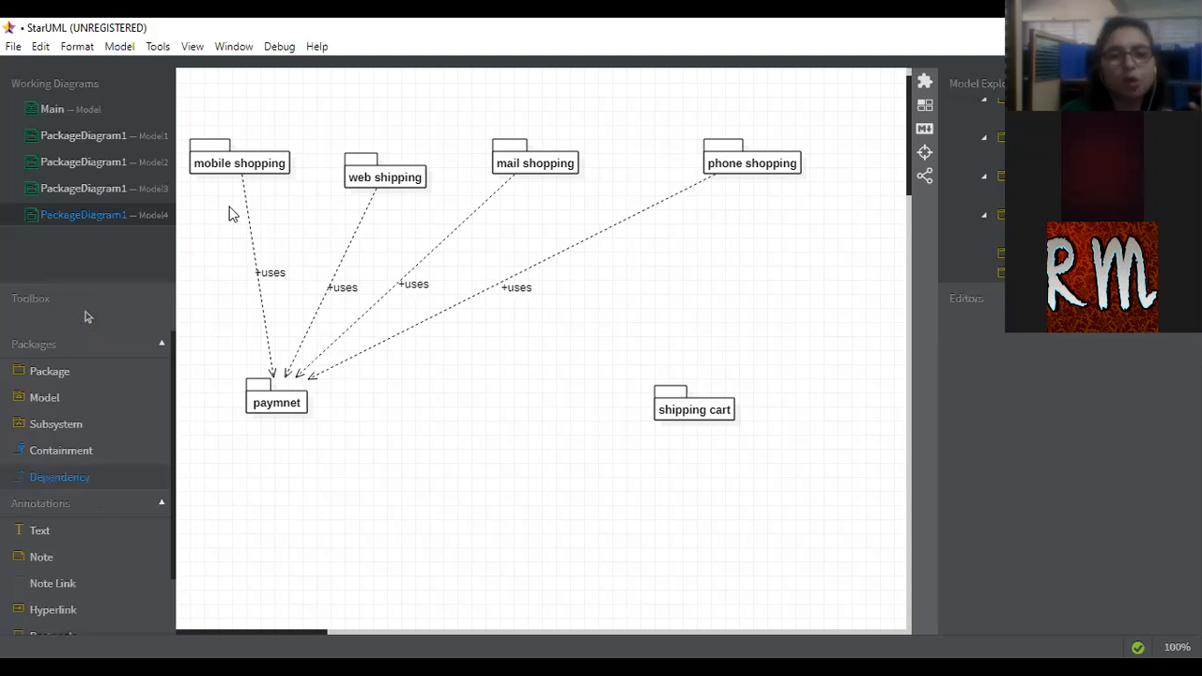
drag(255, 163, 660, 398)
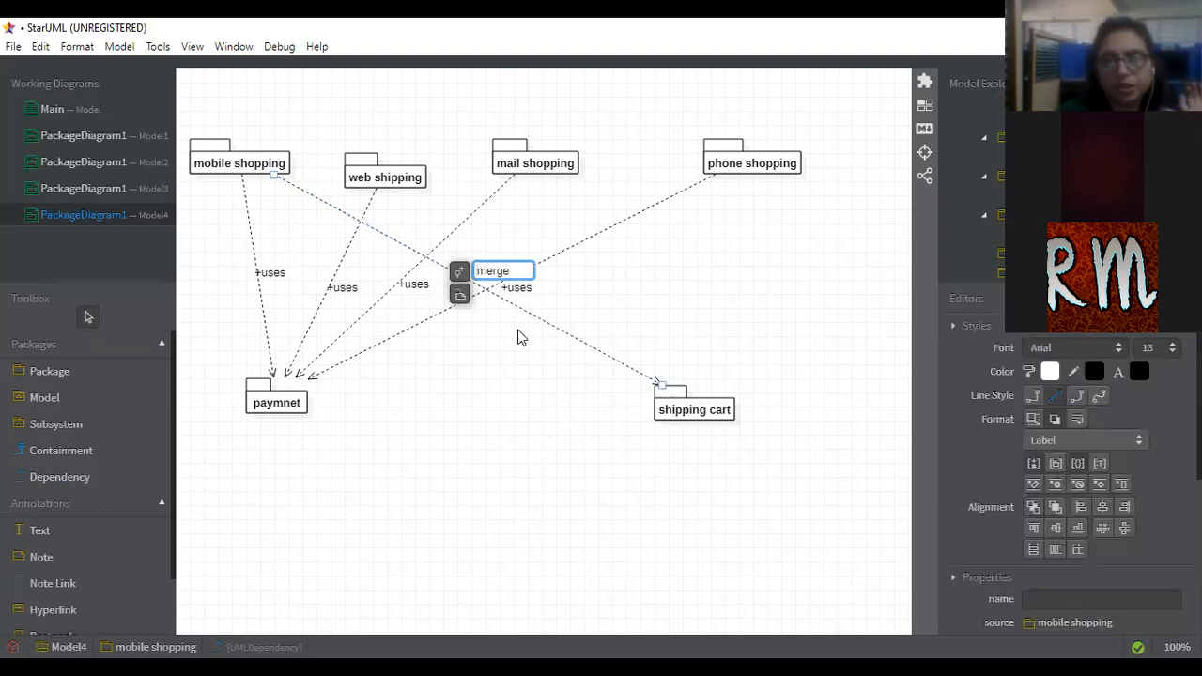
key(Return)
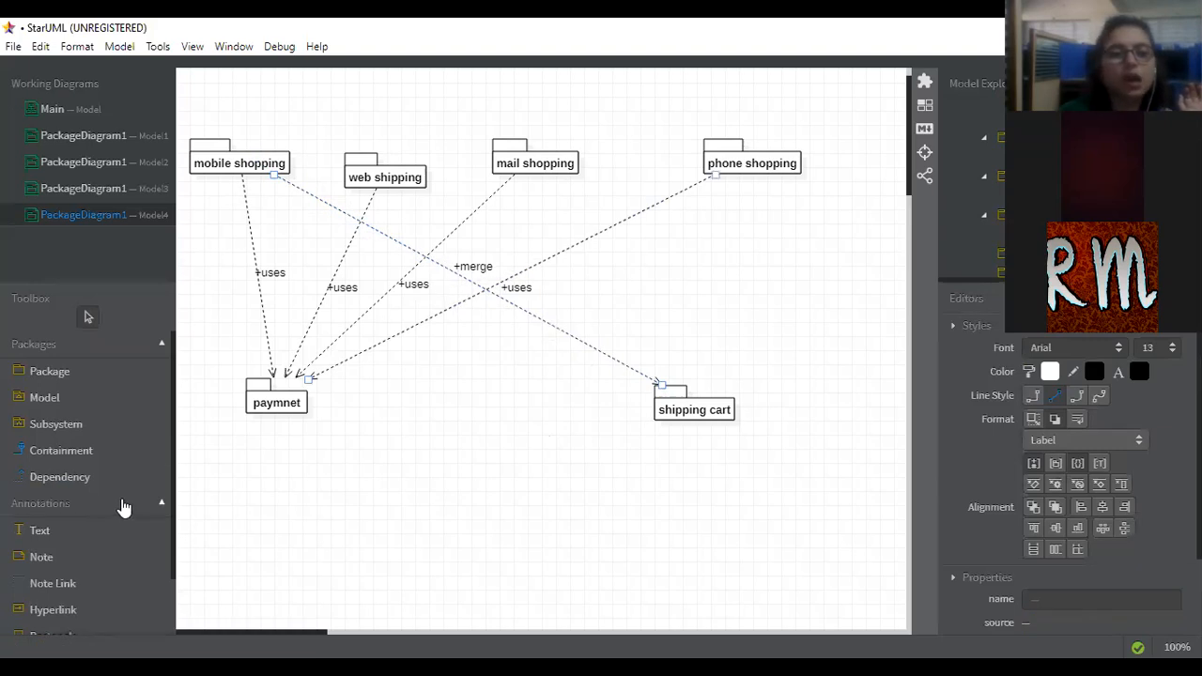
- Draw a dependency named merge from web shipping to shipping cart
click(102, 492)
drag(404, 165, 694, 409)
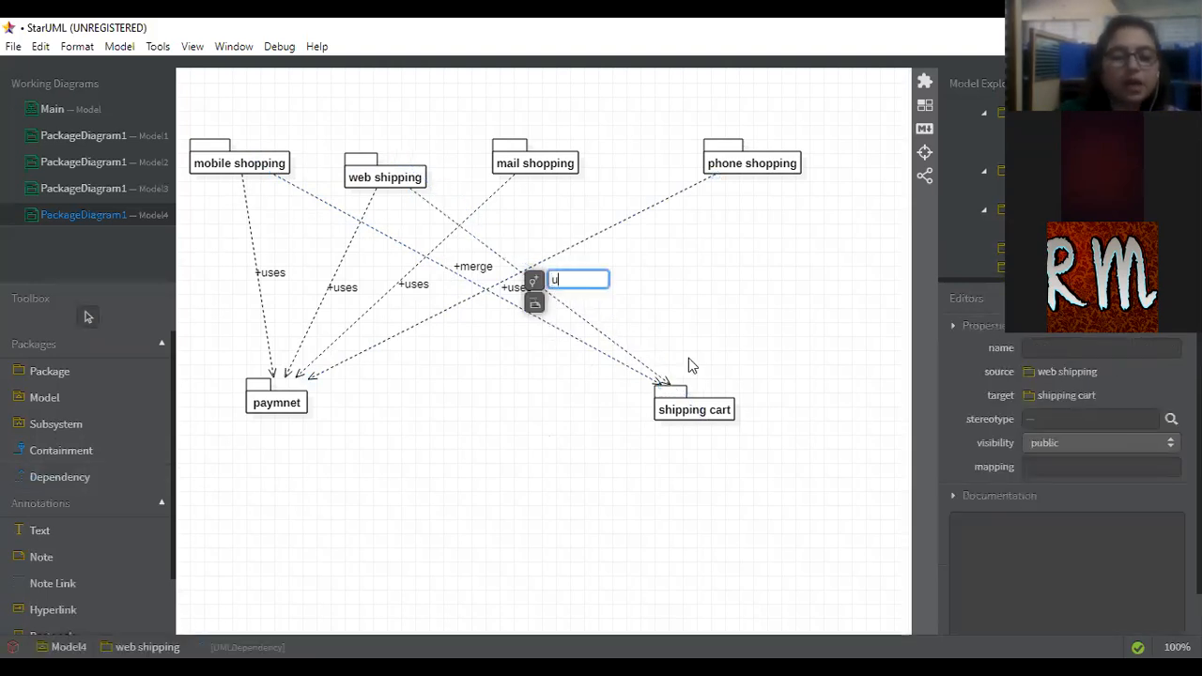
text(merge)
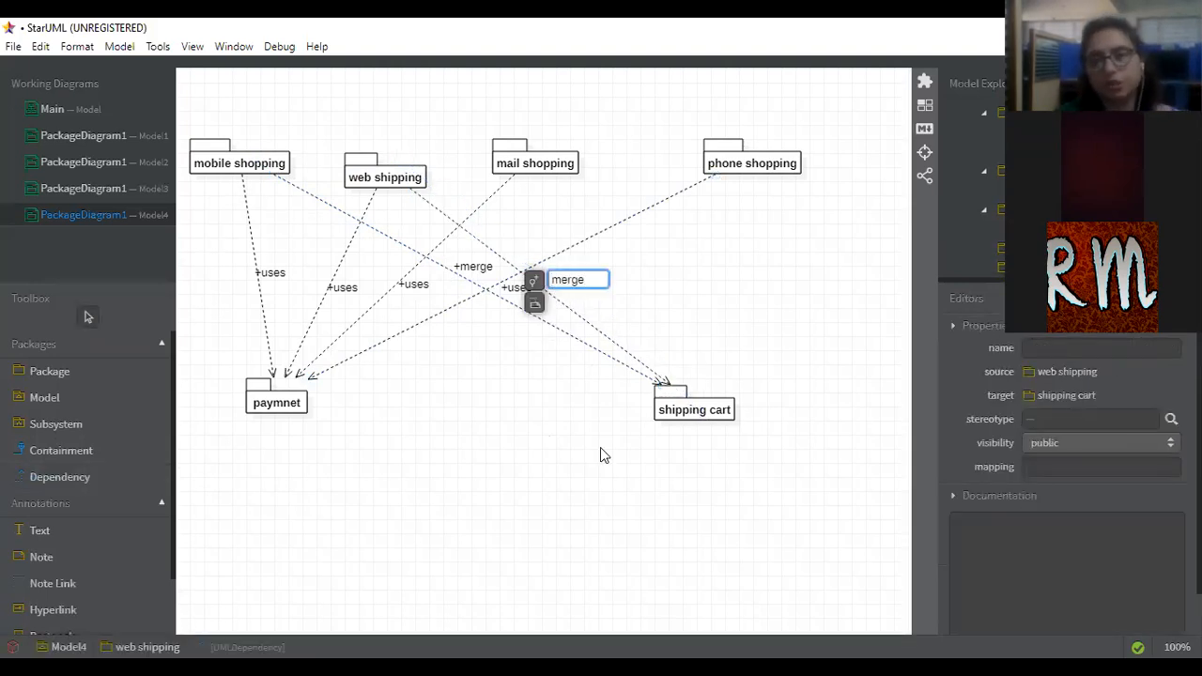
click(600, 447)
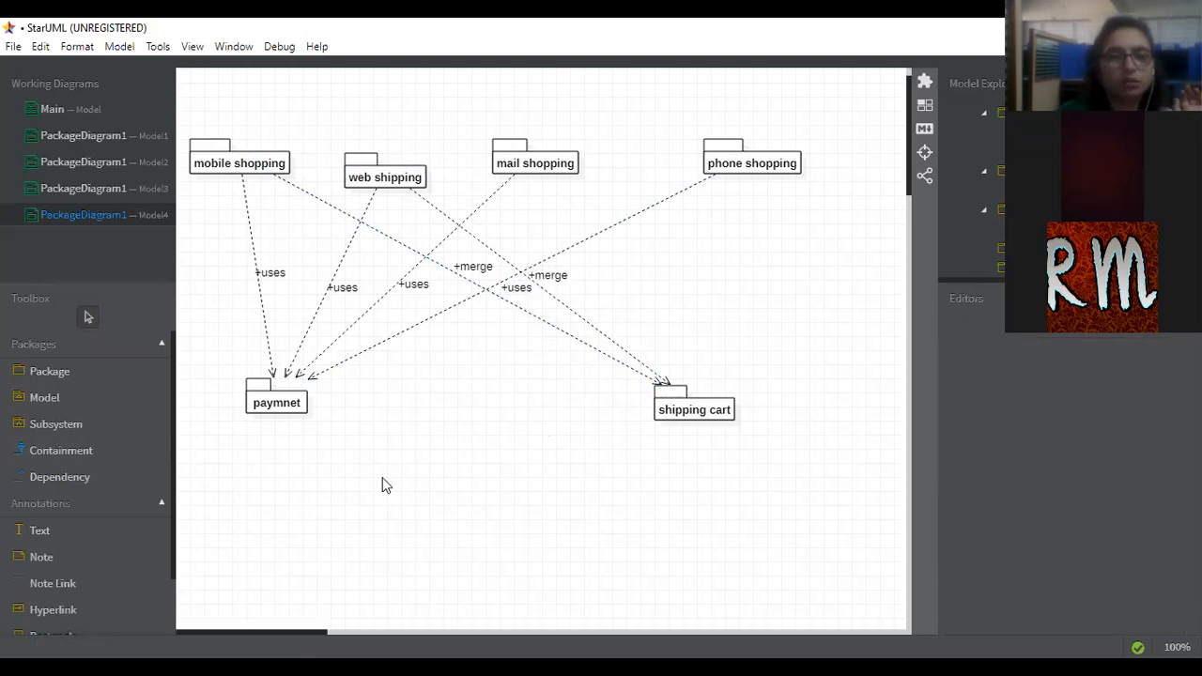
- Draw a dependency named merge from mail shopping to shipping cart
click(64, 479)
drag(522, 147, 696, 397)
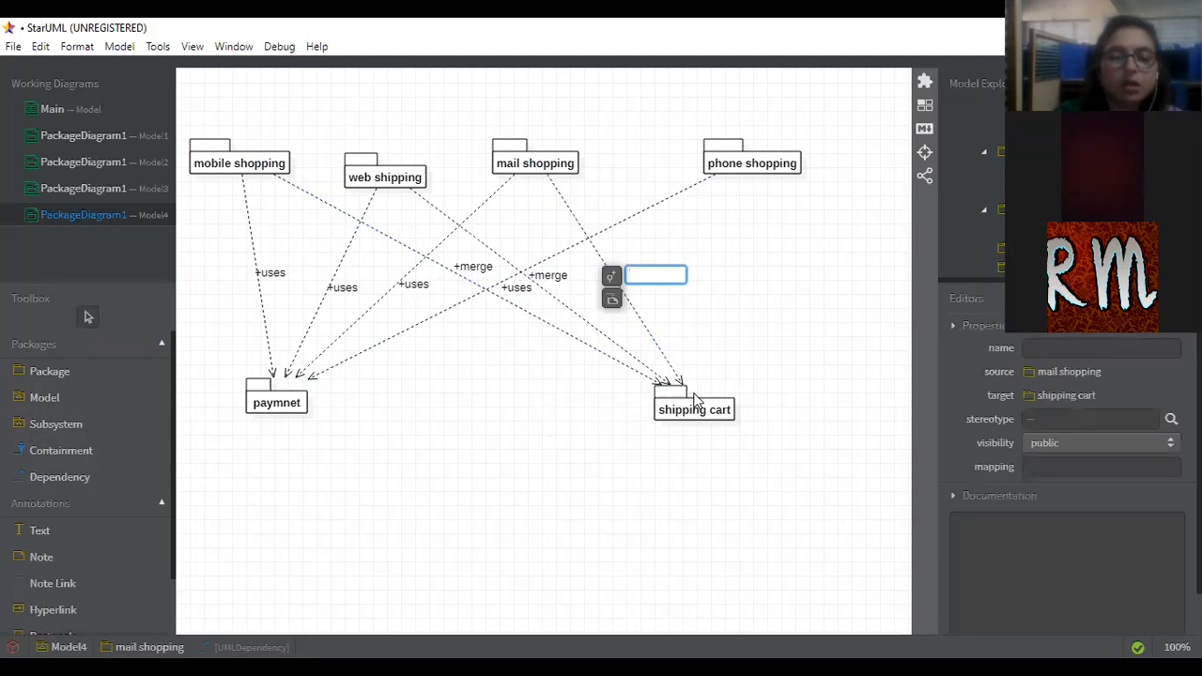
text(merge)
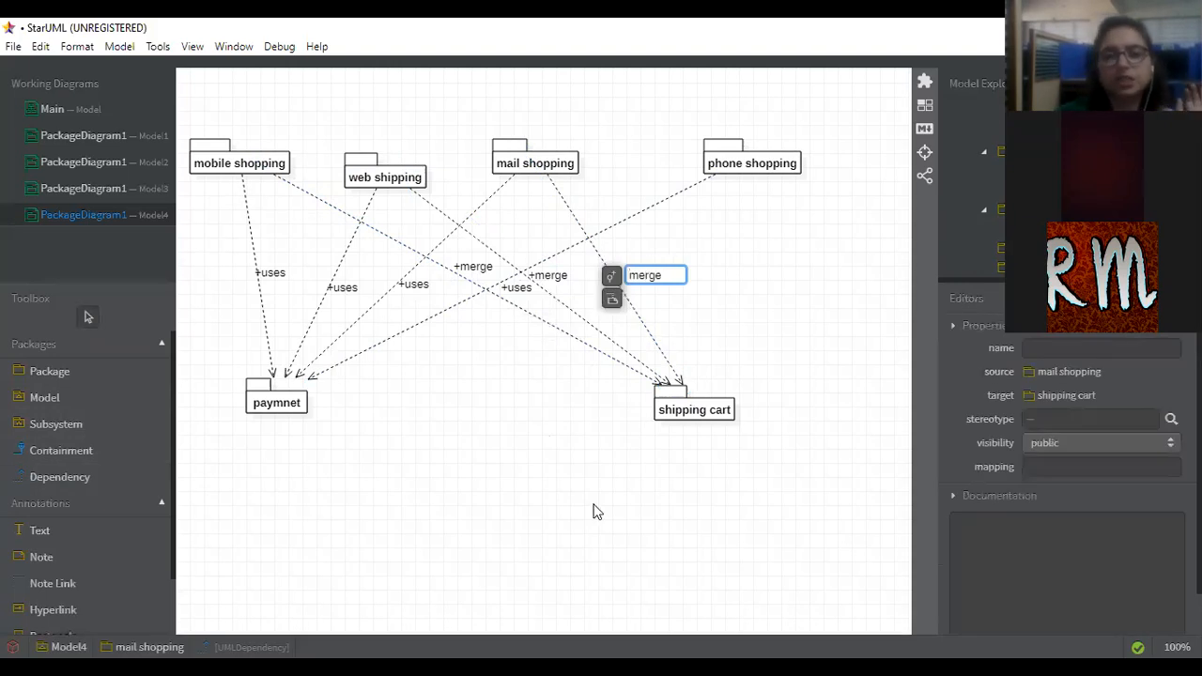
click(338, 470)
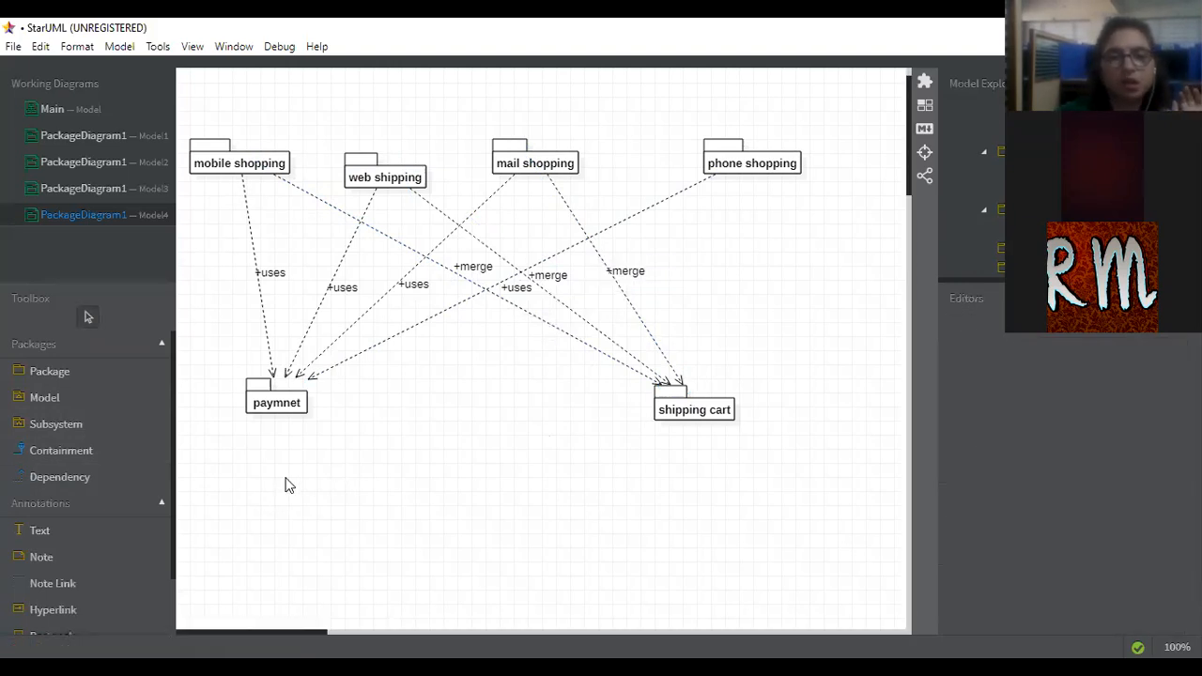
- Draw a dependency named merge from phone shopping to shipping cart
click(64, 487)
drag(776, 170, 705, 393)
text(m)
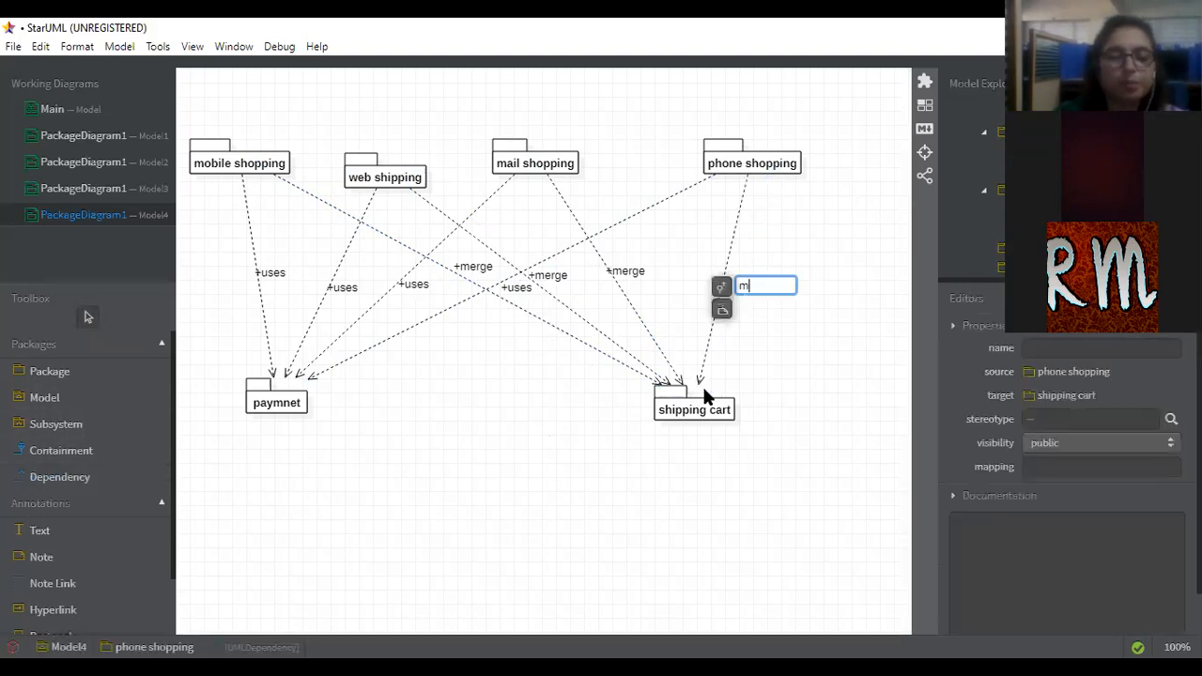
text(erge)
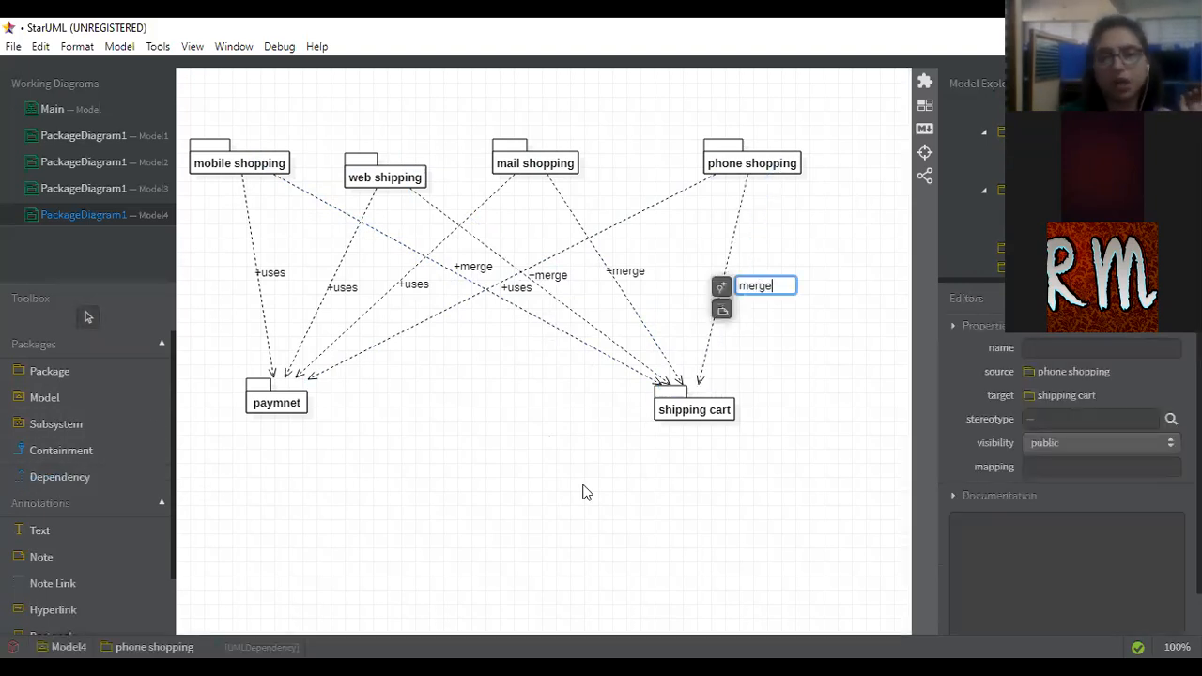
click(582, 492)
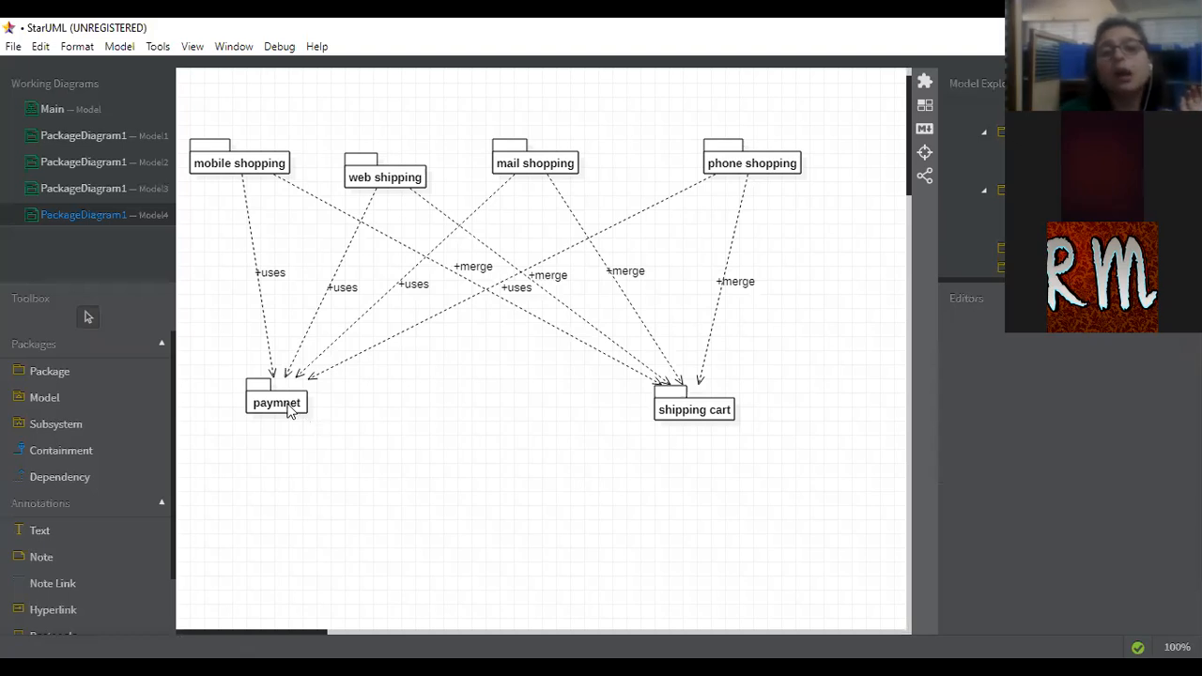
- Draw a dependency named access from paymnet to shipping cart
click(96, 479)
drag(297, 394, 664, 411)
text(access)
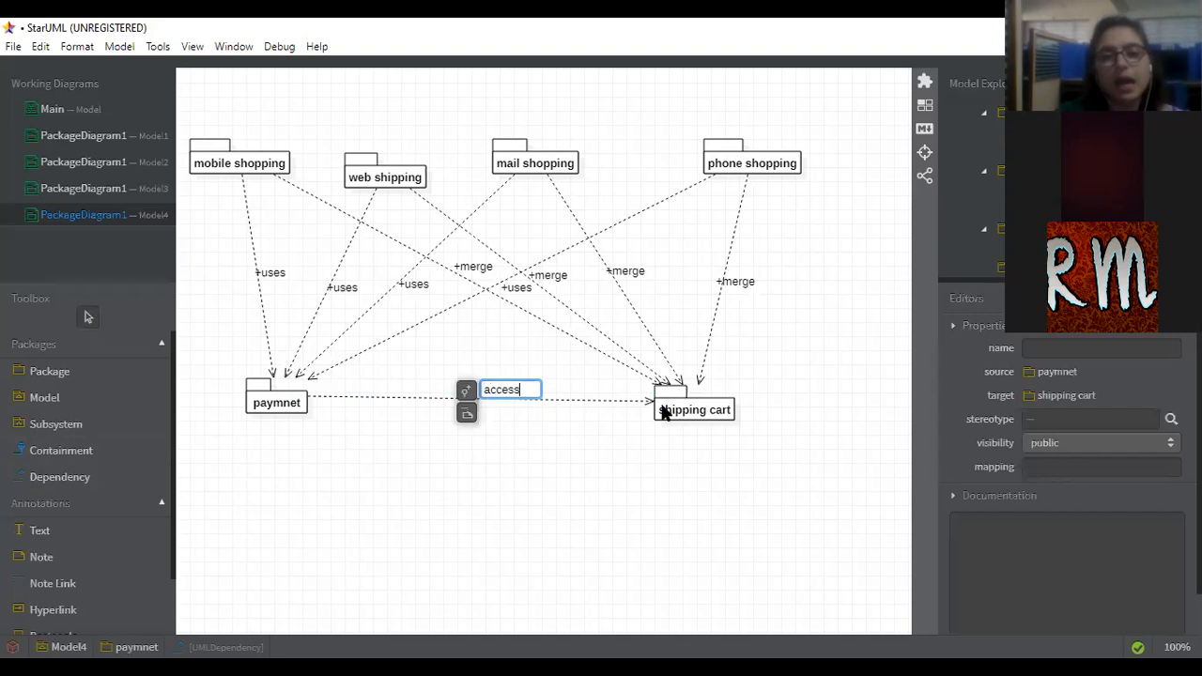
click(569, 478)
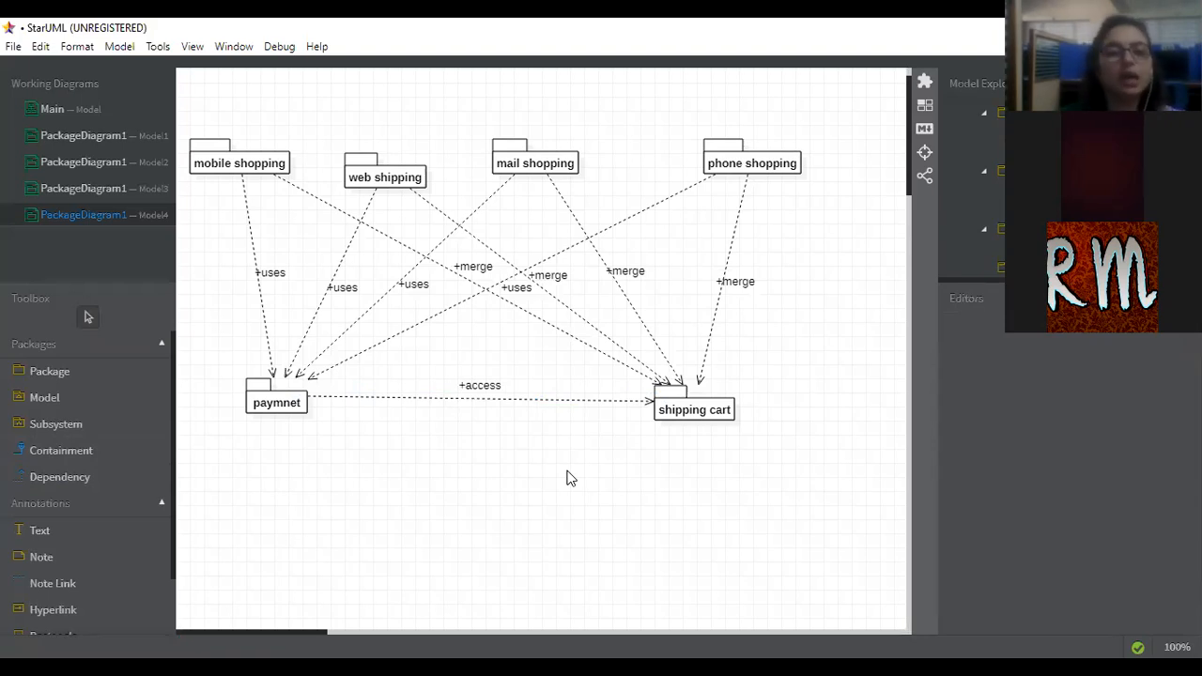
- Add a package named Inventory below shipping cart
click(98, 376)
click(650, 530)
key(BackSpace)
text(Inventory)
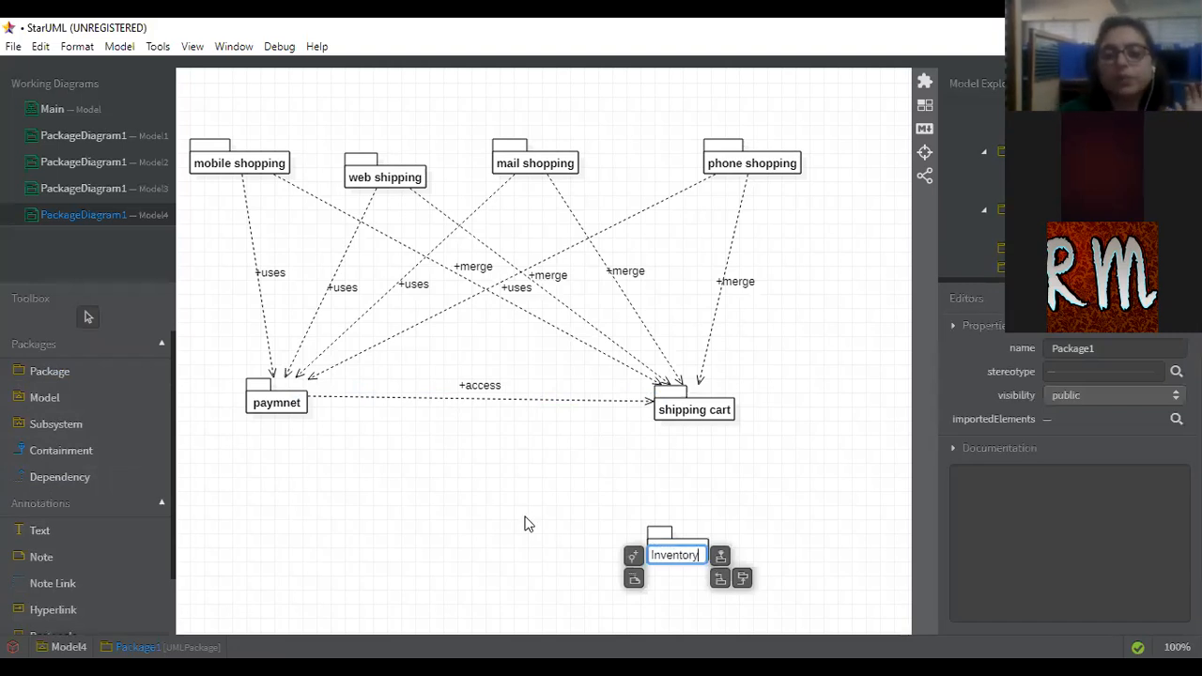
click(524, 523)
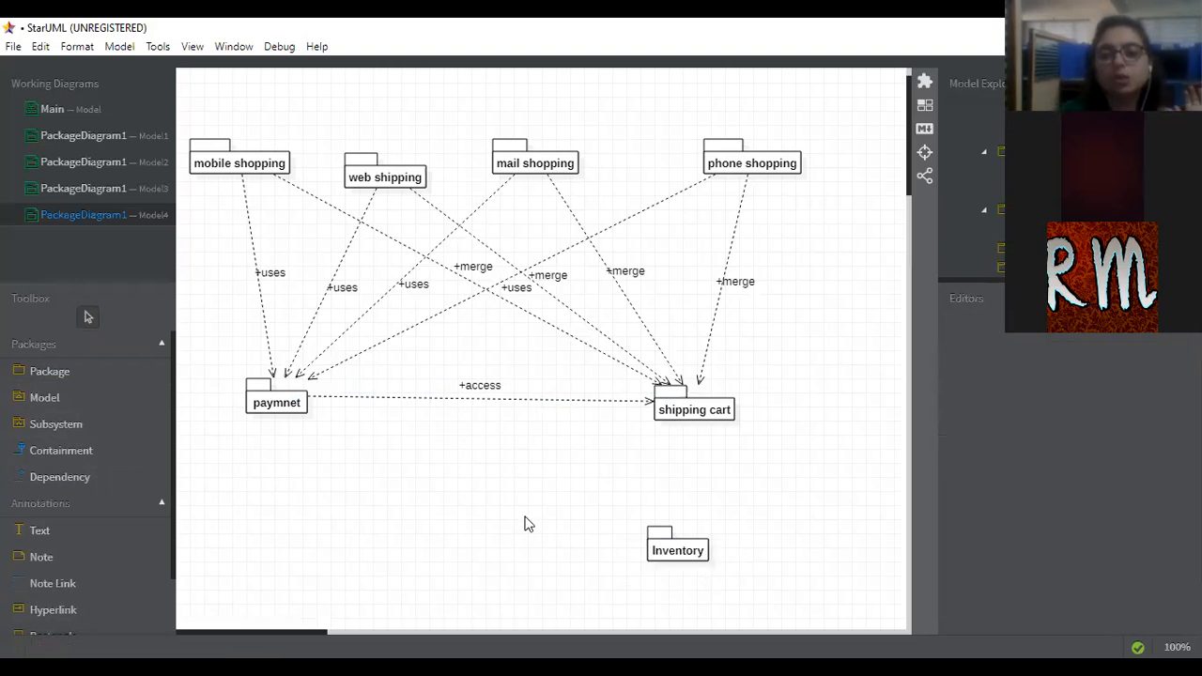
- Draw a dependency named import from shipping cart to Inventory
click(107, 477)
drag(676, 421, 663, 542)
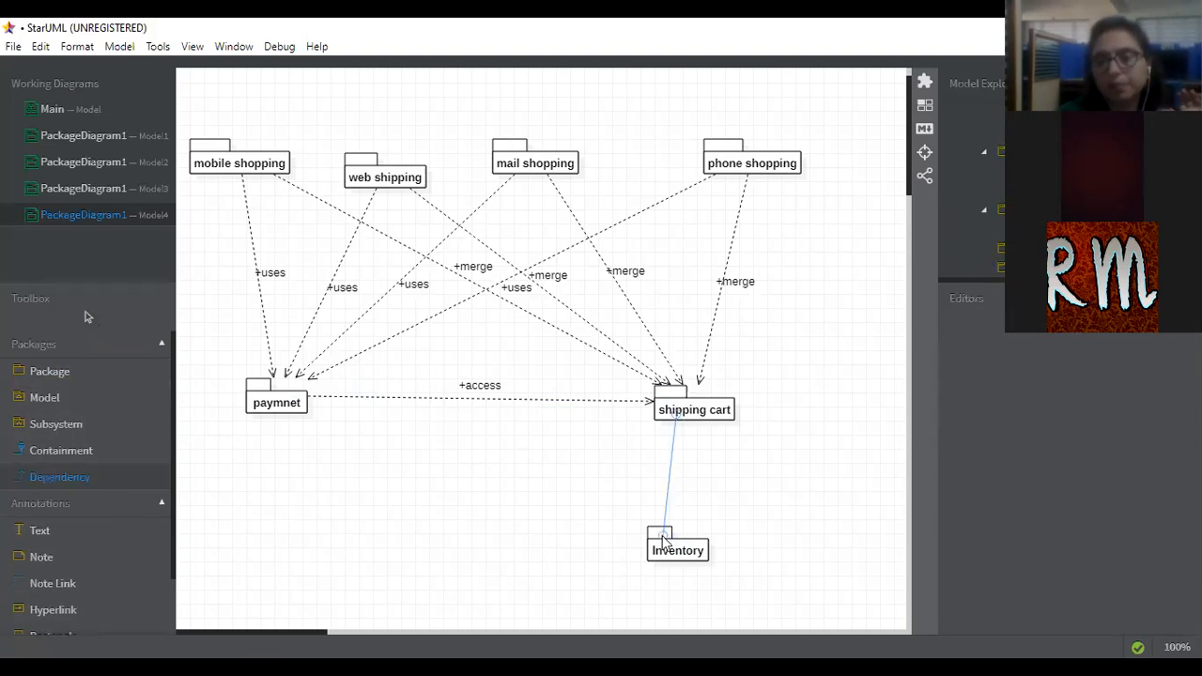
text(import)
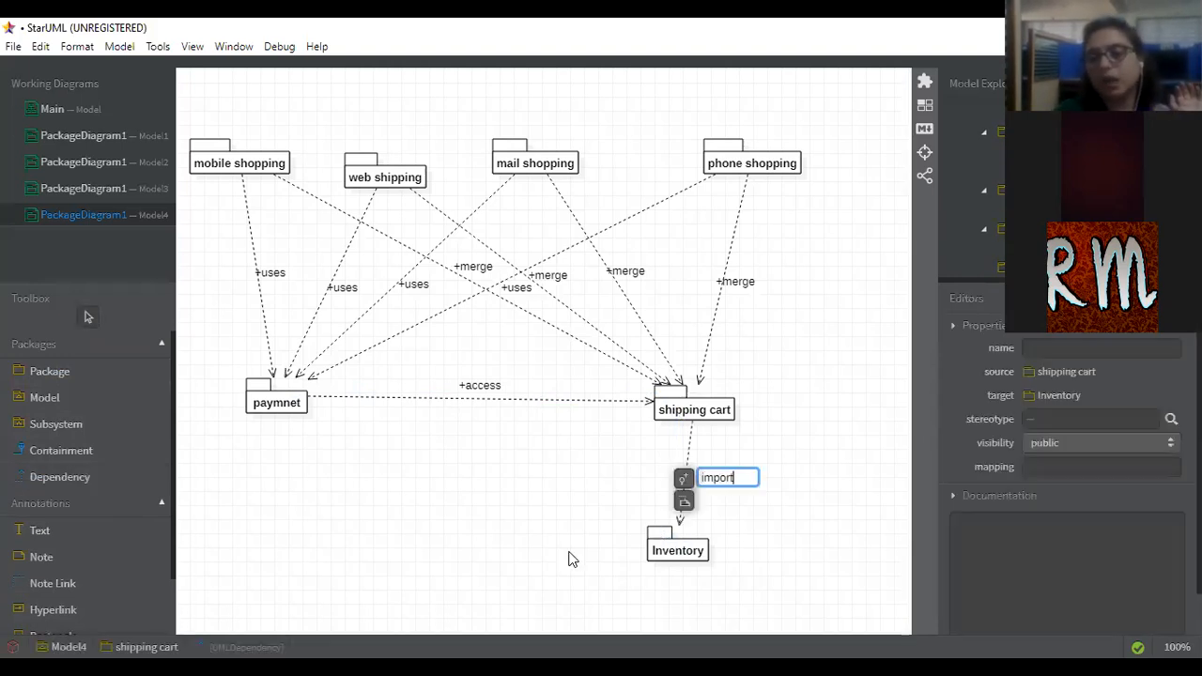
click(569, 559)
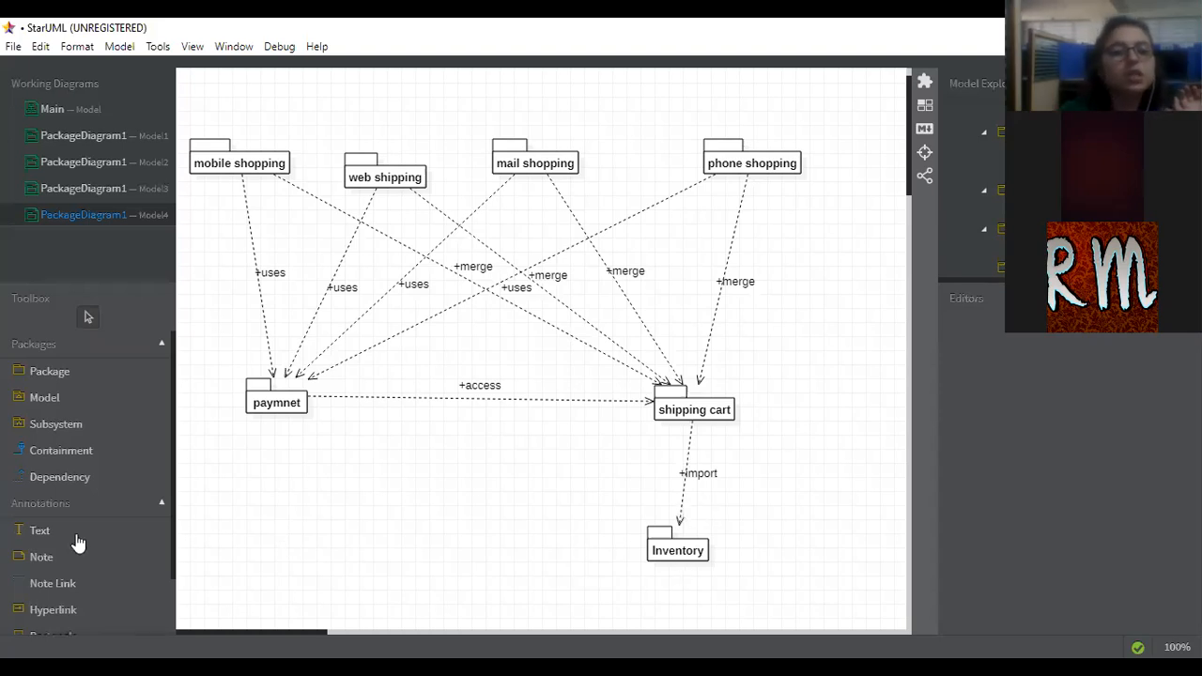
- Add a package named customer below and slightly left of paymnet
click(59, 372)
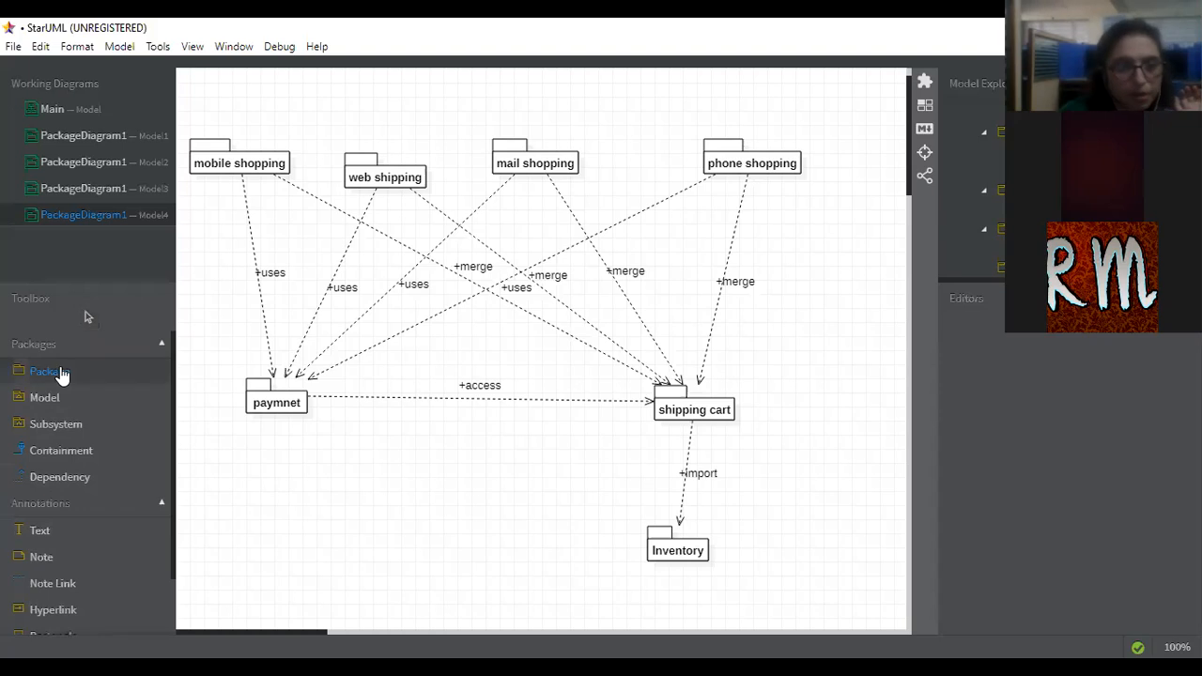
click(197, 542)
text(custome)
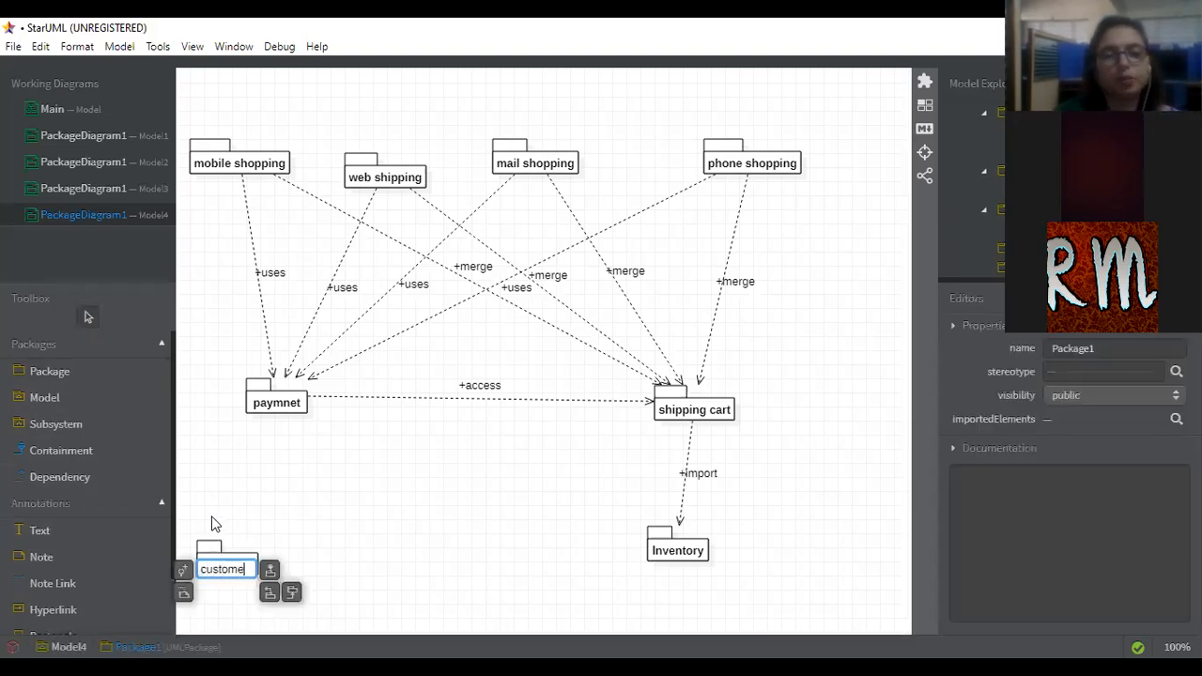
text(r)
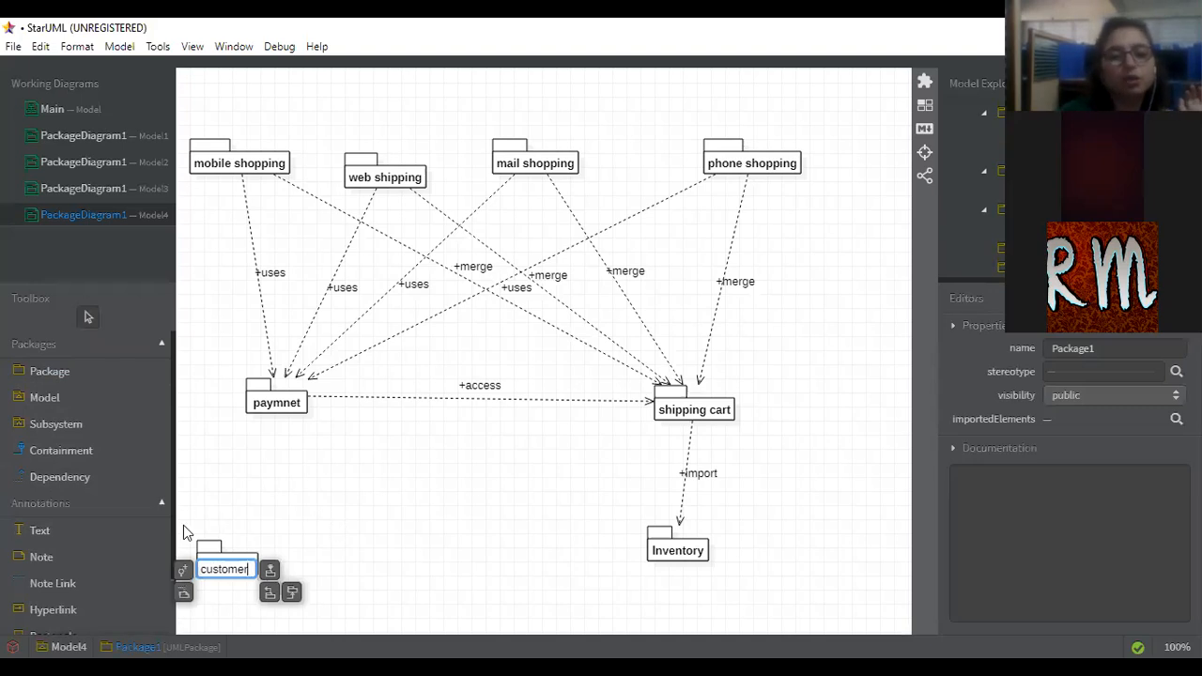
key(Return)
- Draw a dependency named import from paymnet to customer
click(59, 477)
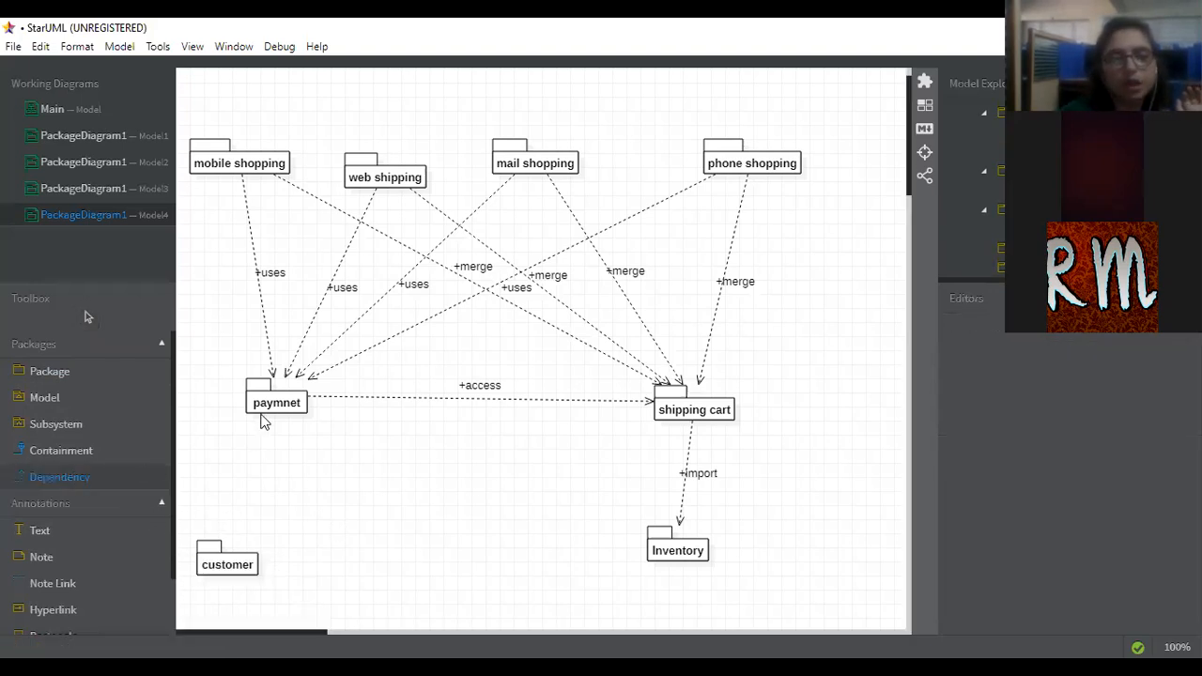
drag(268, 408, 229, 561)
text(imporet)
key(BackSpace)
key(BackSpace)
text(t)
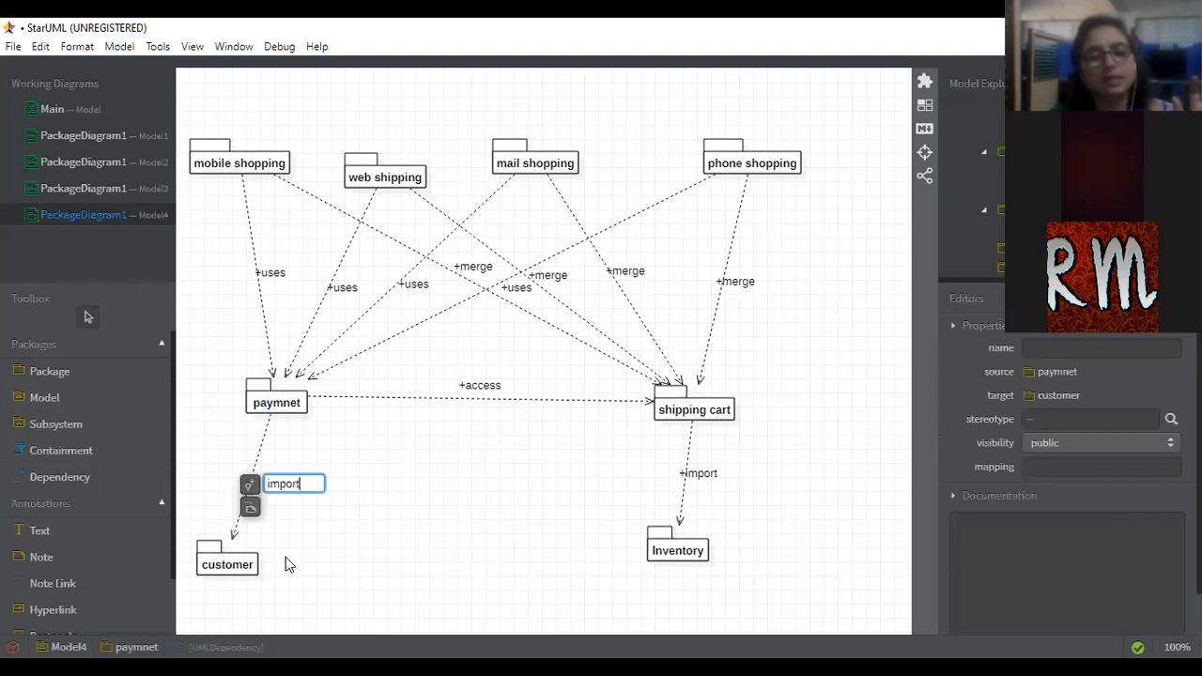
click(369, 507)
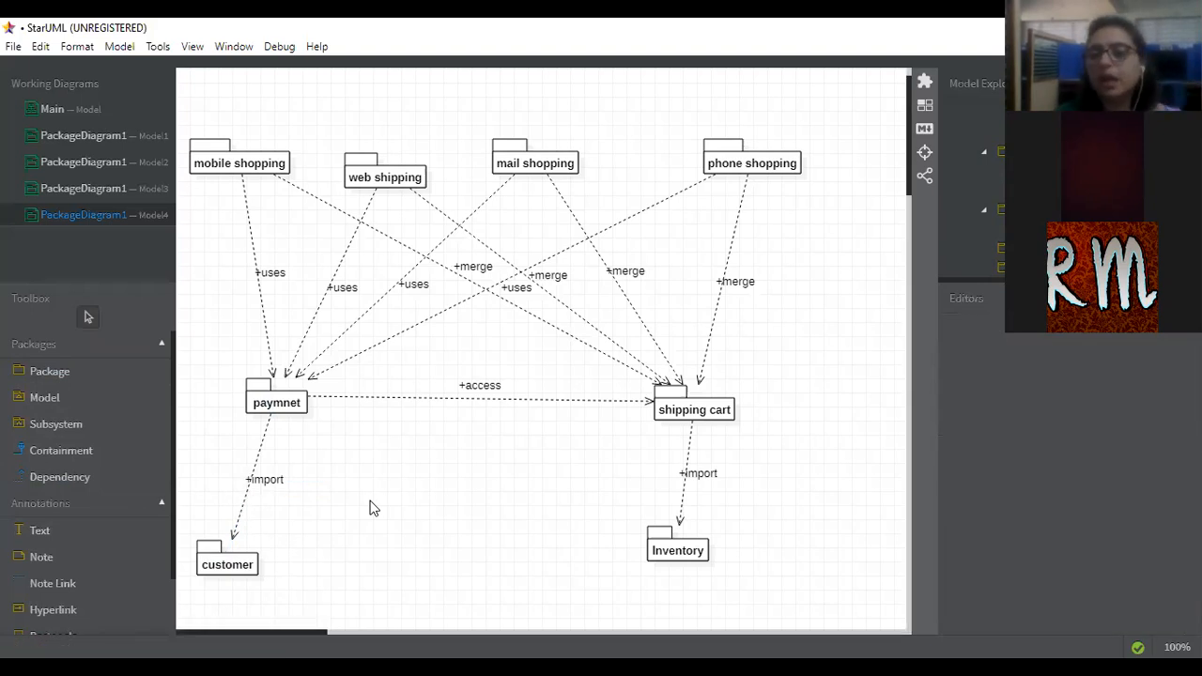
- Move customer directly beneath paymnet and shift Inventory slightly right beneath shipping cart
drag(226, 566, 274, 546)
drag(690, 547, 718, 554)
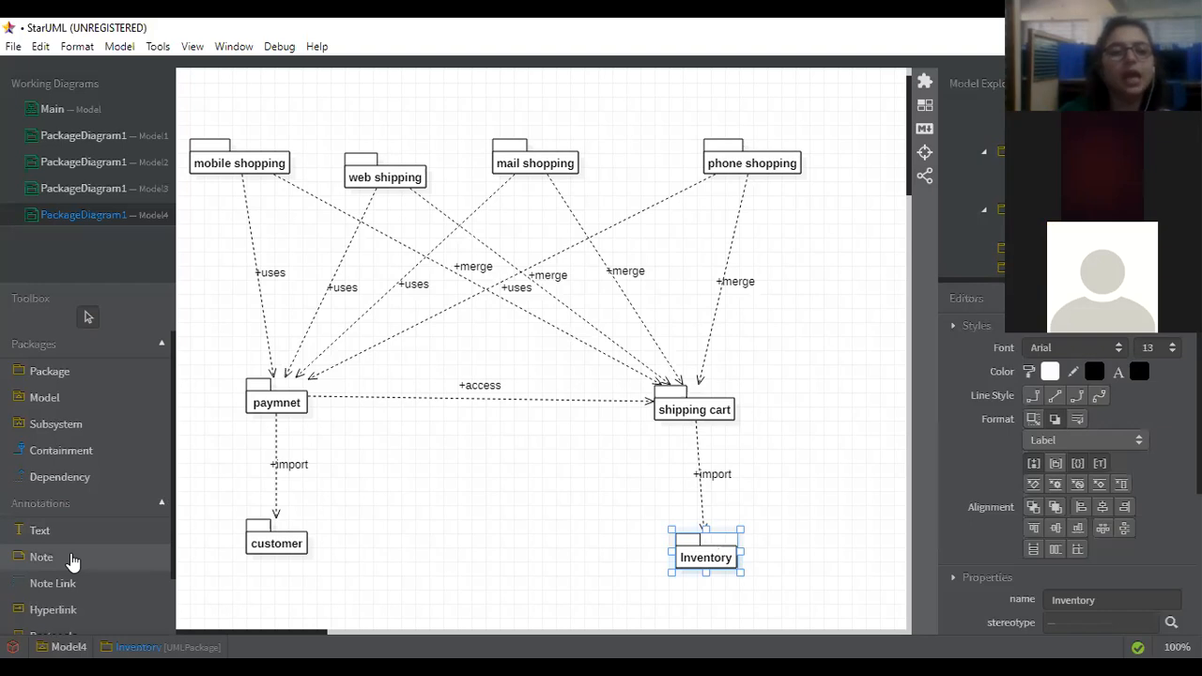
- Add a note reading "this is one who do shopping" between the customer and Inventory packages
click(72, 561)
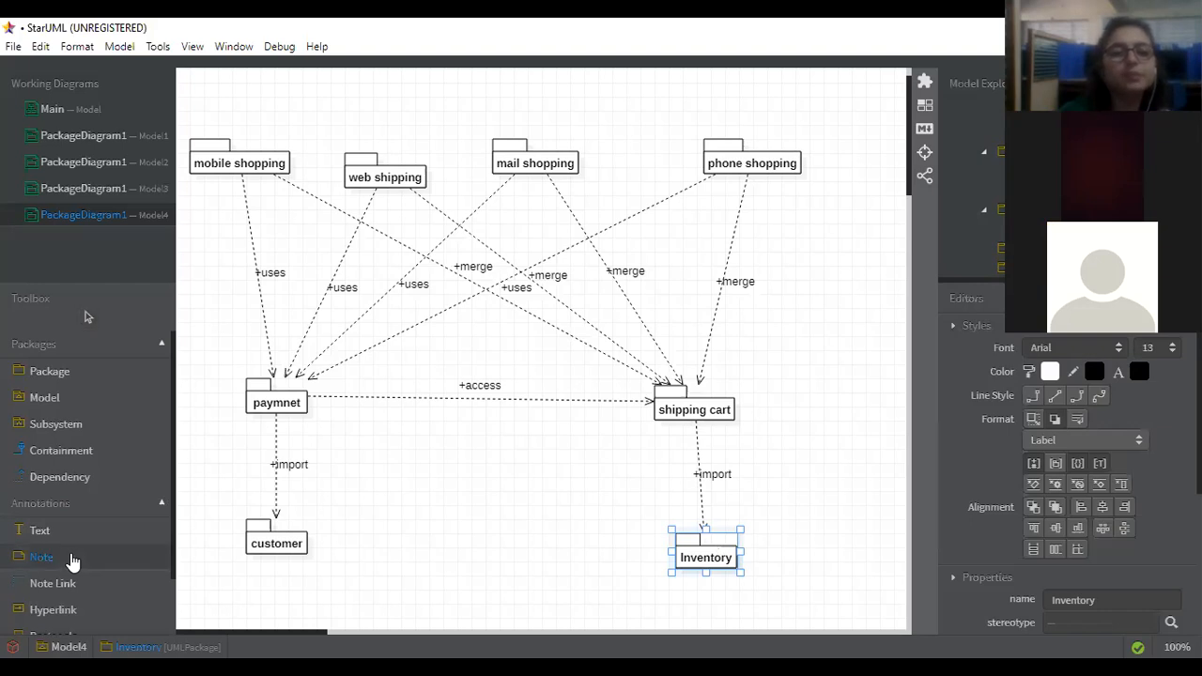
click(451, 522)
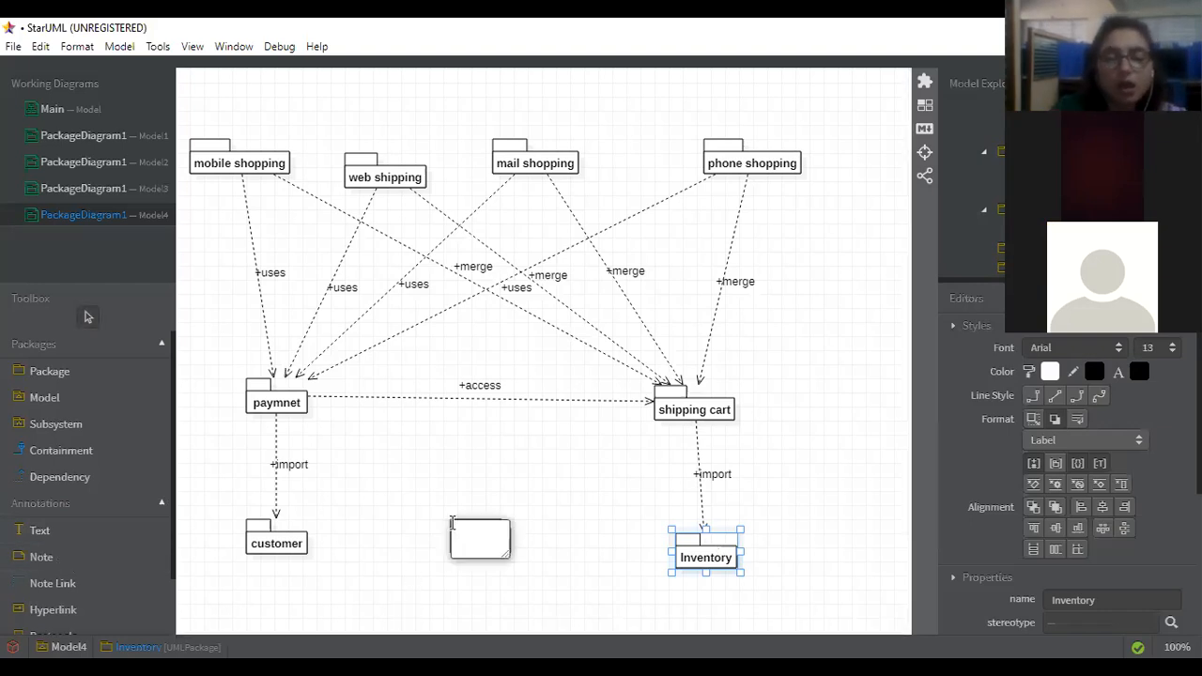
text(this is)
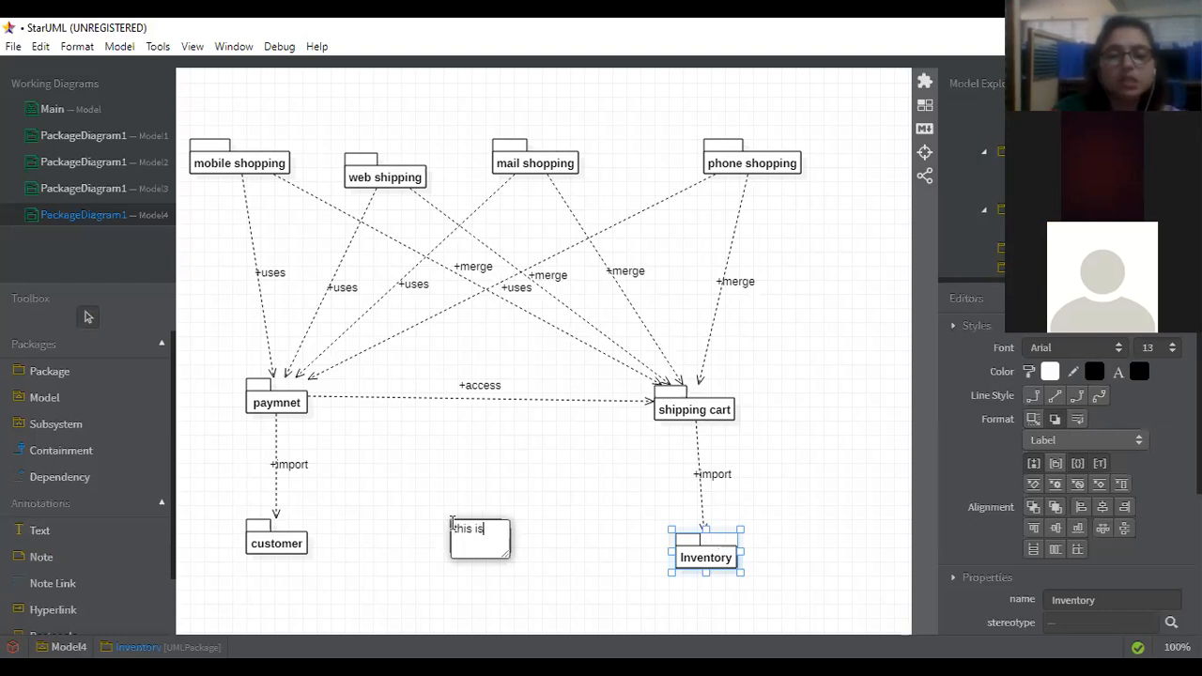
text( pone)
key(BackSpace)
key(BackSpace)
key(BackSpace)
key(BackSpace)
text(one who )
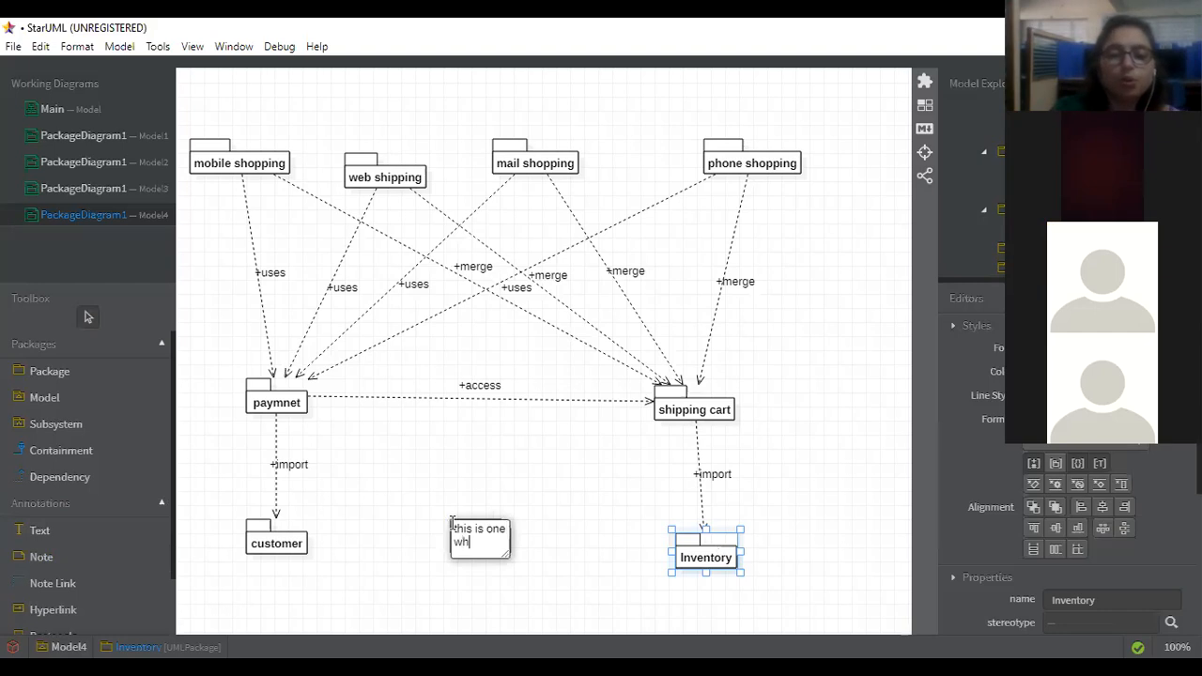
text(do s)
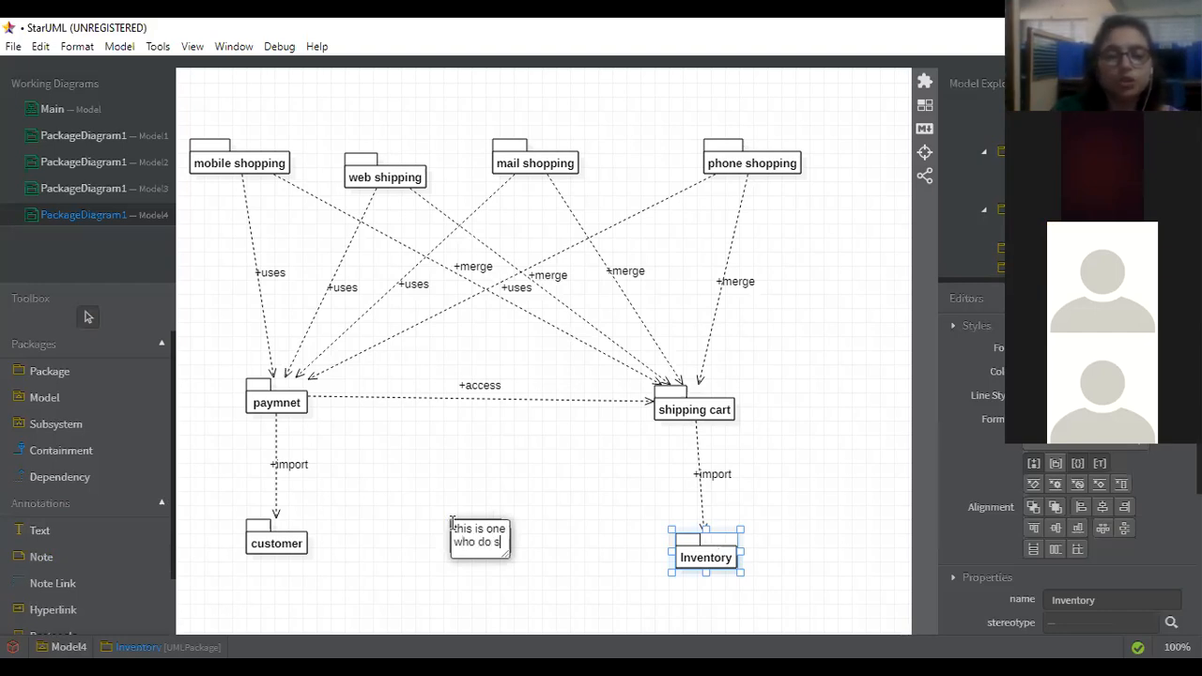
text(hopping)
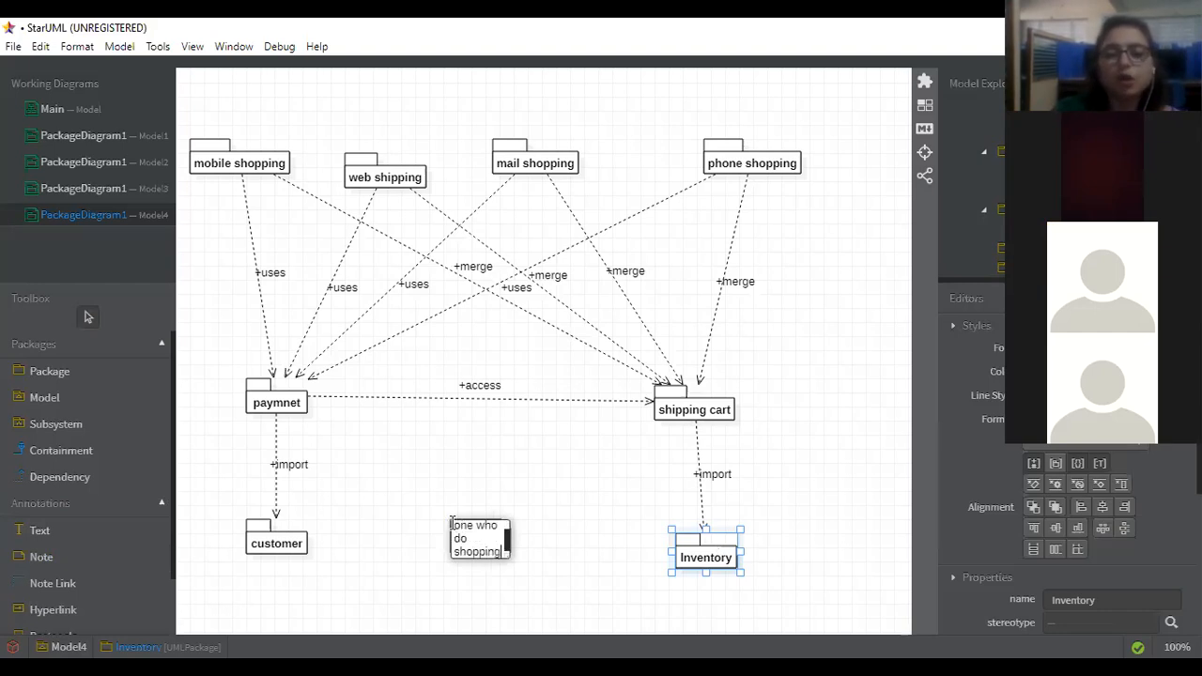
click(352, 532)
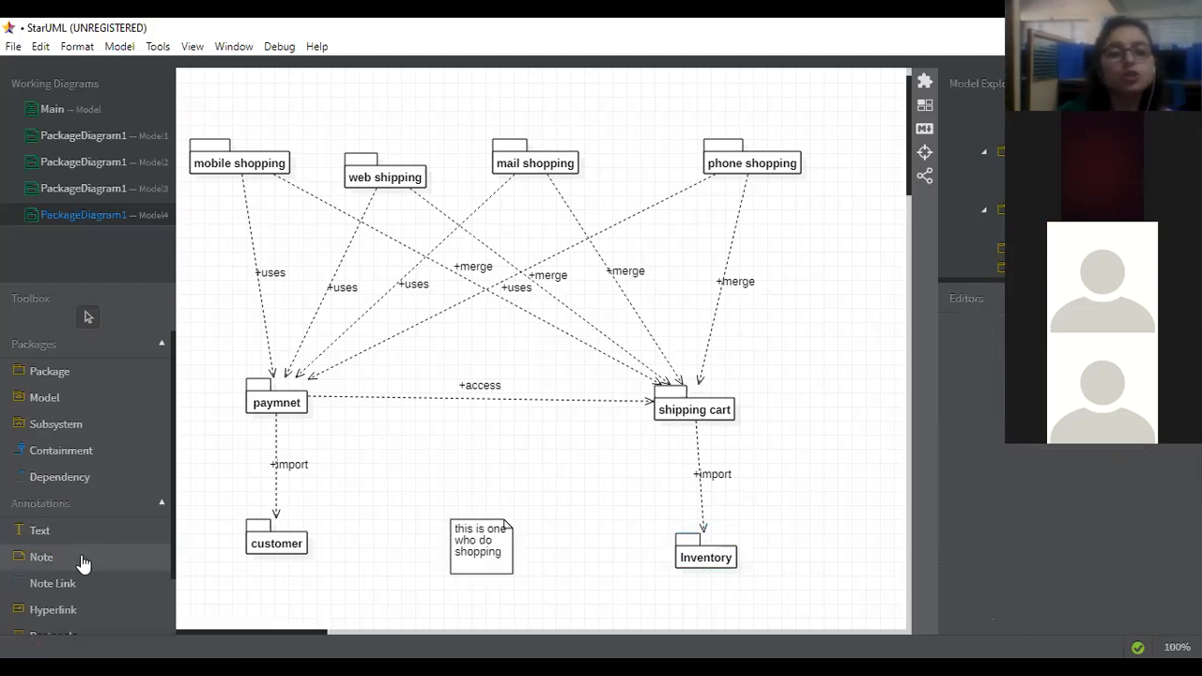
- Connect the customer package to the shopping note with a note link
click(64, 582)
drag(293, 541, 487, 563)
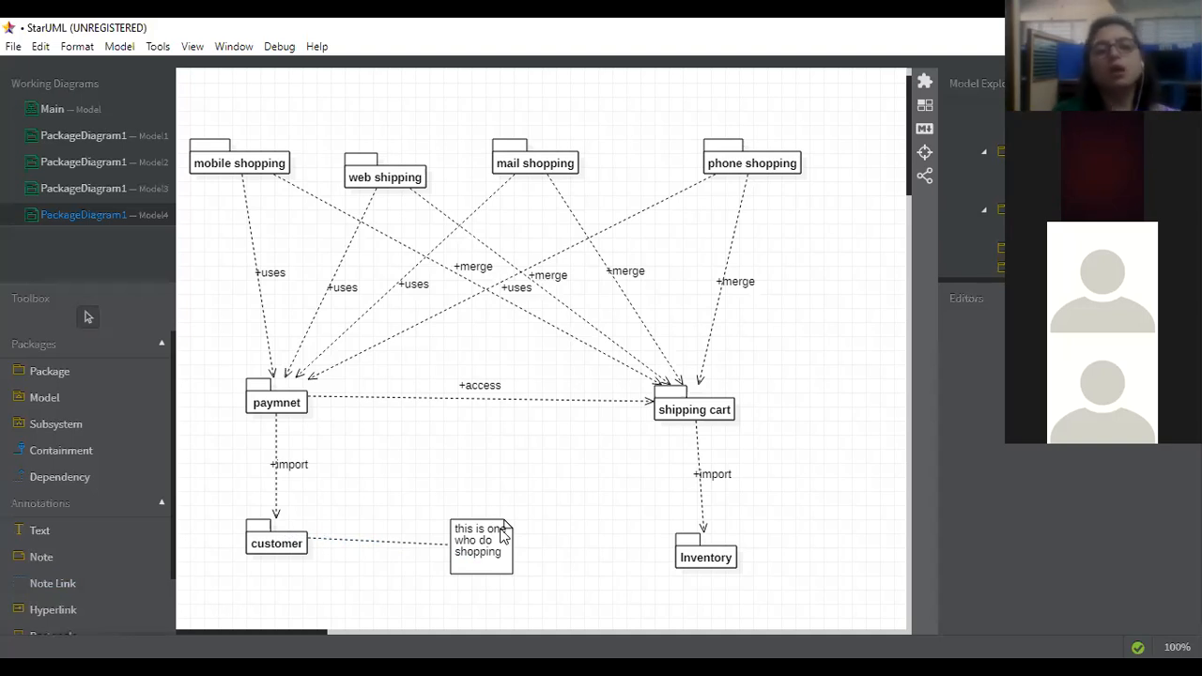
scroll(176, 442, down, 3)
scroll(174, 441, up, 3)
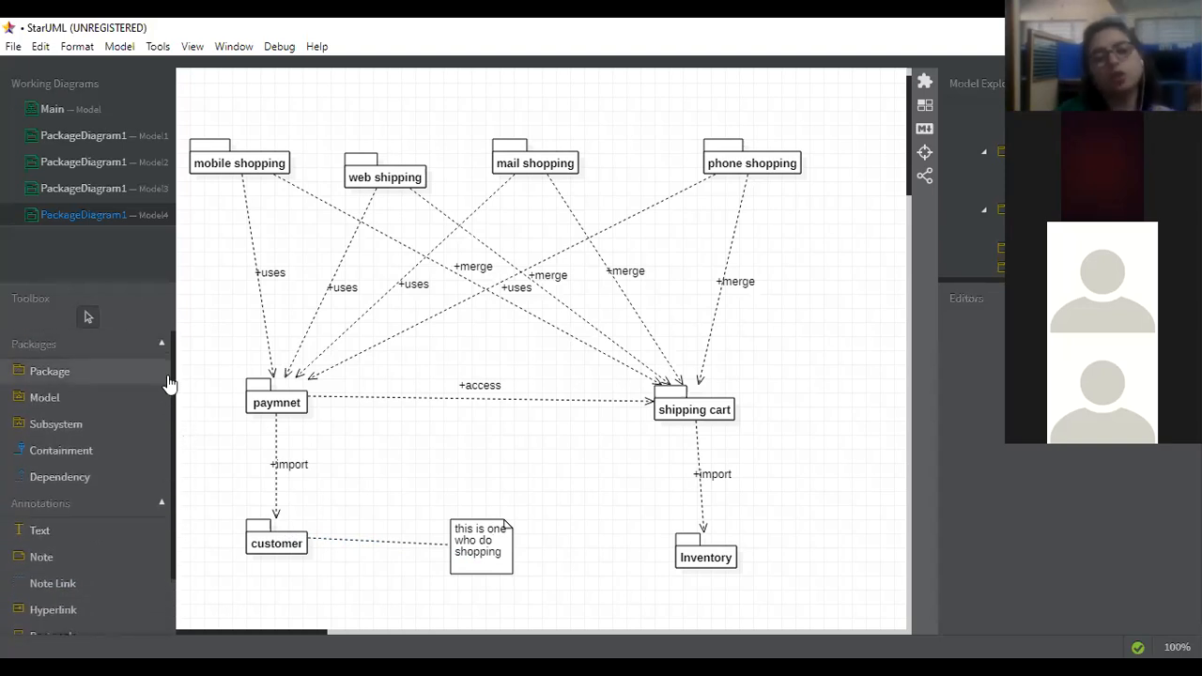